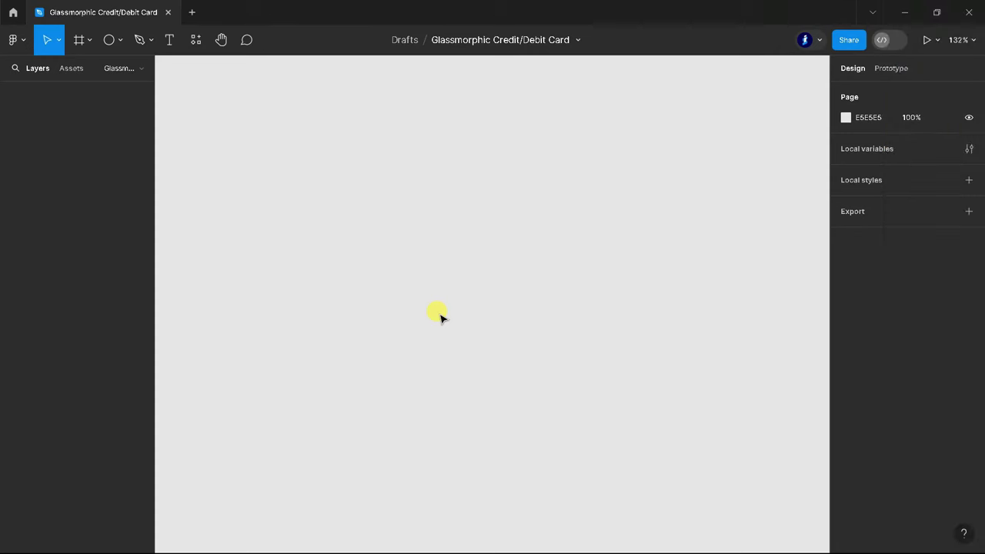
Step: Draw a new frame and size it to 480×420
{"action": "left_click", "coordinate": [78, 39]}
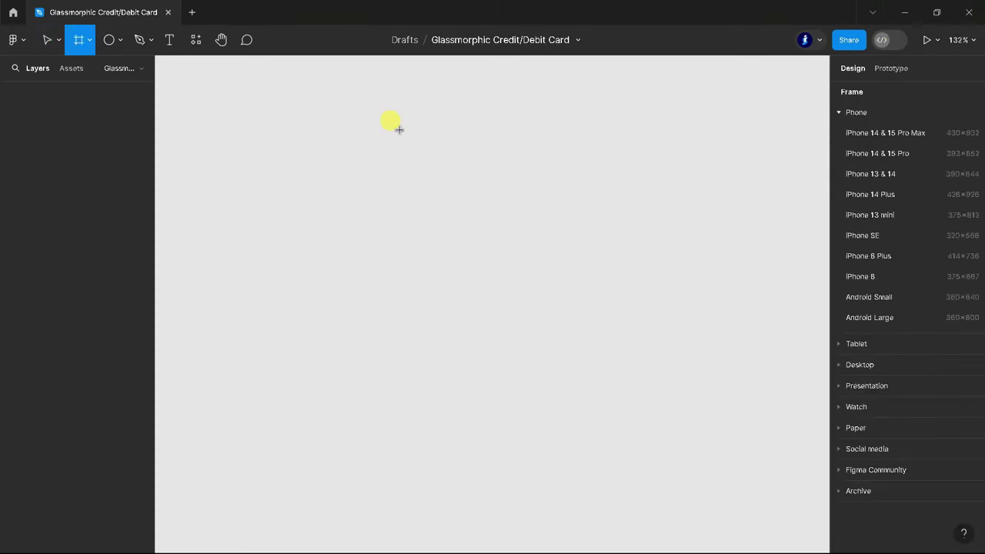
{"action": "left_click_drag", "start_coordinate": [317, 165], "coordinate": [680, 390]}
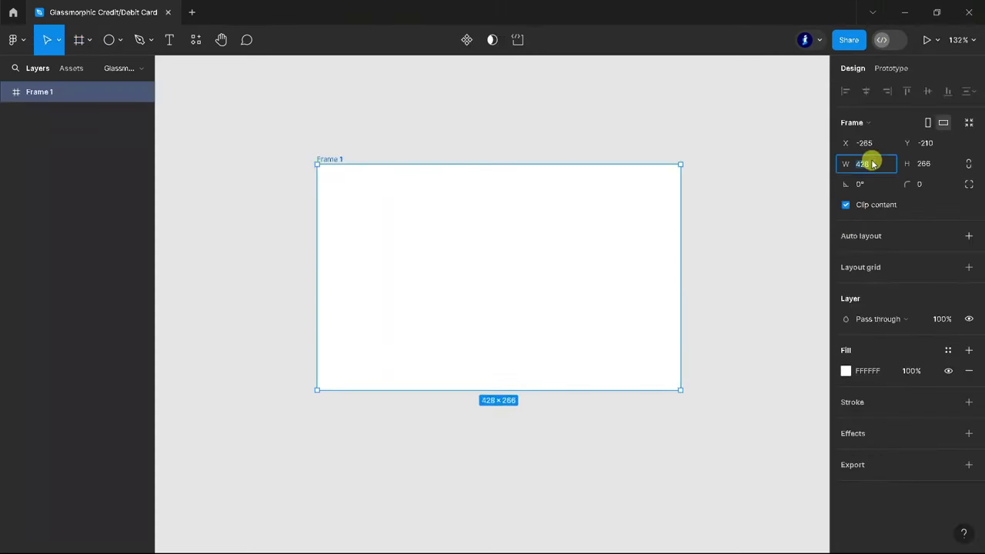
{"action": "type", "text": "480"}
{"action": "left_click", "coordinate": [928, 163]}
{"action": "type", "text": "4"}
Step: Give the frame a 30 corner radius and turn off Clip content
{"action": "left_click", "coordinate": [927, 185]}
{"action": "type", "text": "30"}
{"action": "left_click", "coordinate": [932, 208]}
{"action": "scroll", "coordinate": [664, 310], "scroll_direction": "down", "scroll_amount": 3, "text": "ctrl"}
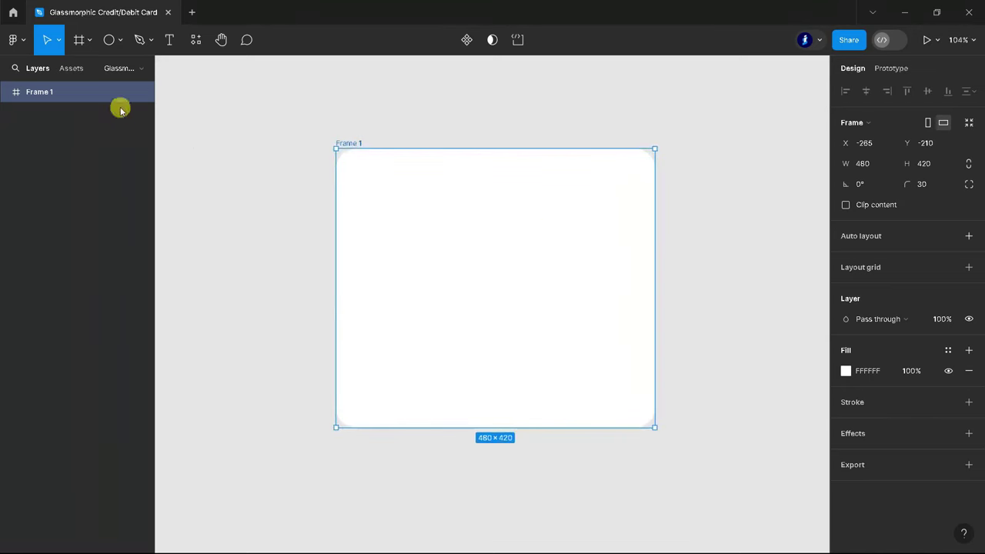
{"action": "double_click", "coordinate": [44, 91]}
Step: Name the frame Card and draw a rectangle covering the whole card
{"action": "left_click", "coordinate": [195, 112]}
{"action": "left_click", "coordinate": [490, 237]}
{"action": "left_click", "coordinate": [115, 40]}
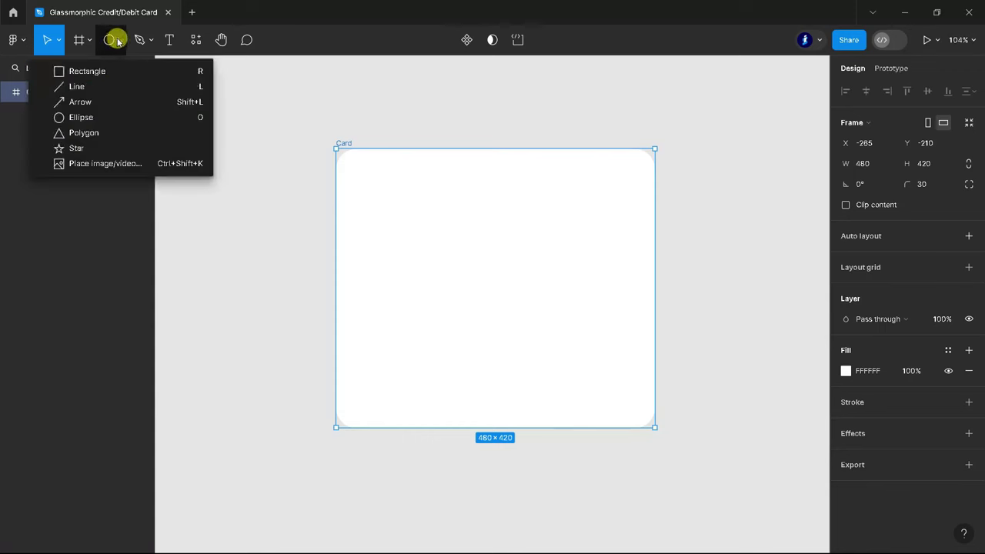
{"action": "left_click", "coordinate": [108, 71]}
{"action": "mouse_move", "coordinate": [335, 149]}
{"action": "left_mouse_down"}
{"action": "mouse_move", "coordinate": [622, 384]}
{"action": "mouse_move", "coordinate": [654, 427]}
{"action": "left_mouse_up"}
Step: Turn on Clip content for Card and fill the rectangle with dark grey 282828
{"action": "left_click", "coordinate": [27, 92]}
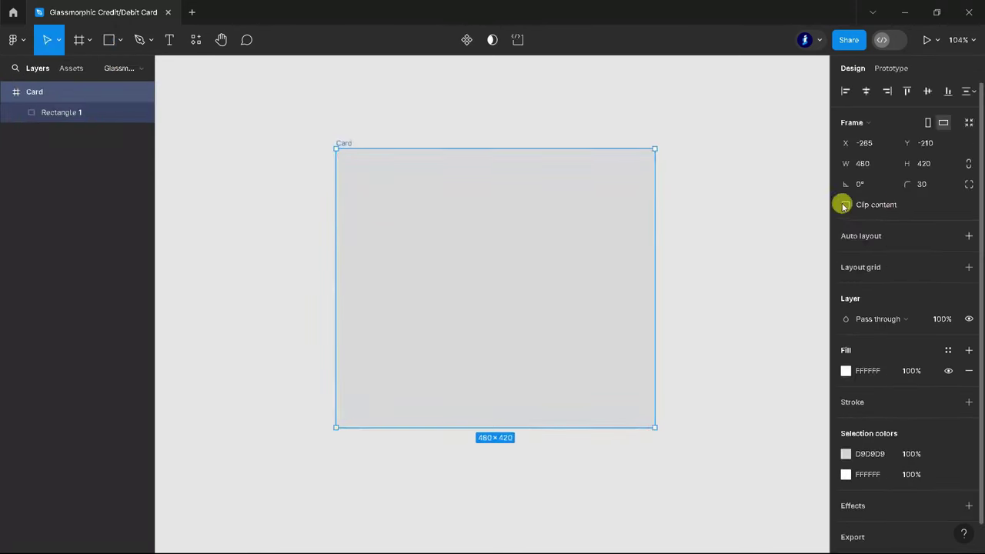
{"action": "left_click", "coordinate": [725, 180]}
{"action": "left_click", "coordinate": [630, 200]}
{"action": "left_click", "coordinate": [844, 350]}
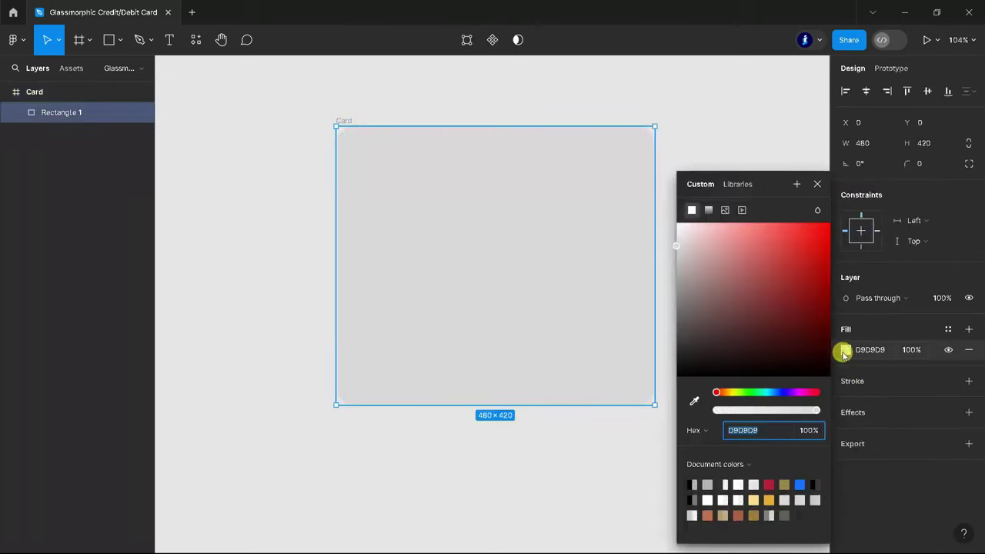
{"action": "type", "text": "282828"}
{"action": "key", "text": "Return"}
{"action": "left_click", "coordinate": [817, 184]}
{"action": "left_click", "coordinate": [744, 165]}
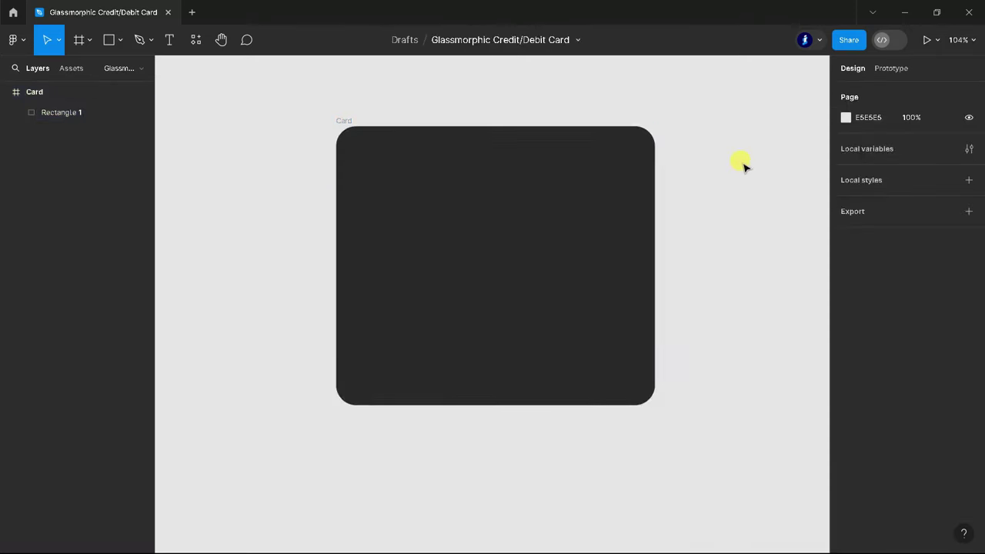
{"action": "scroll", "coordinate": [727, 246], "scroll_direction": "up", "scroll_amount": 2, "text": "ctrl"}
{"action": "scroll", "coordinate": [282, 131], "scroll_direction": "up", "scroll_amount": 2, "text": "ctrl"}
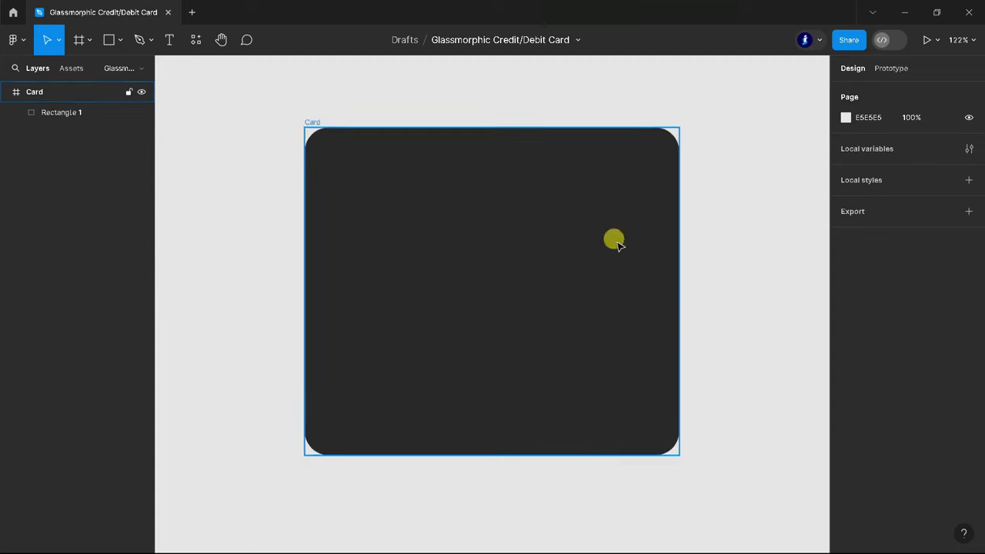
Step: Draw a 200×200 circle positioned in the card's lower right
{"action": "left_click", "coordinate": [119, 39]}
{"action": "left_click", "coordinate": [81, 116]}
{"action": "left_click_drag", "start_coordinate": [536, 311], "coordinate": [653, 422]}
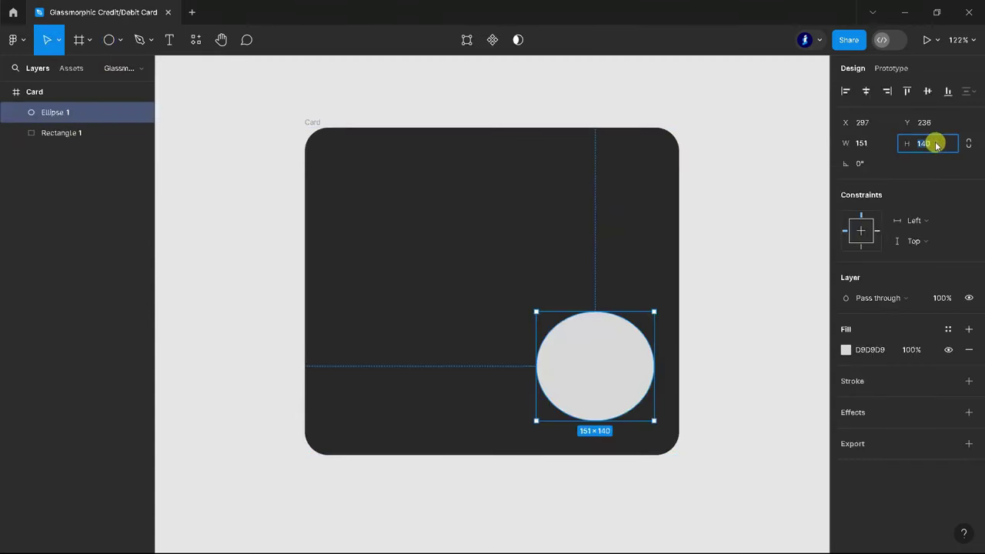
{"action": "left_click", "coordinate": [878, 143]}
{"action": "type", "text": "200"}
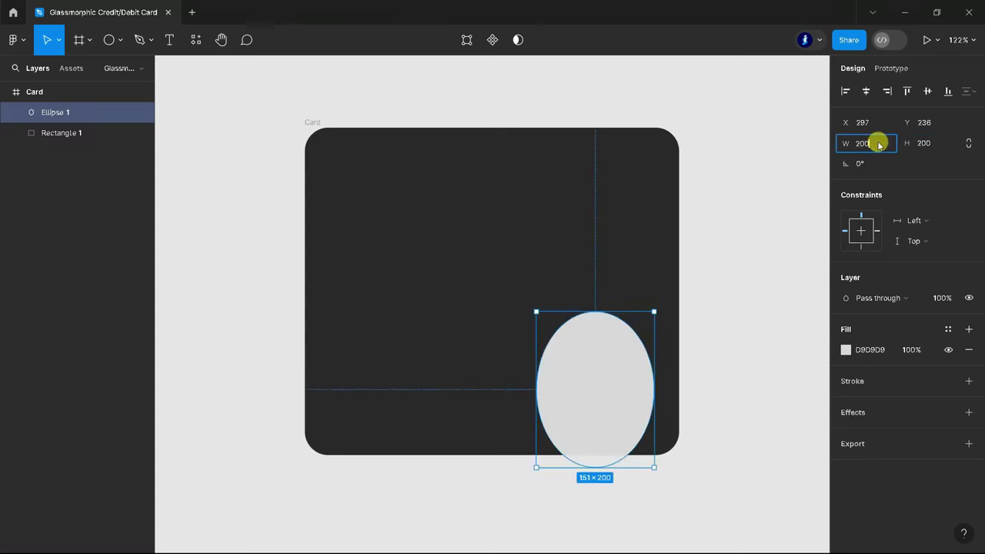
{"action": "key", "text": "Return"}
{"action": "left_click_drag", "start_coordinate": [624, 390], "coordinate": [597, 368]}
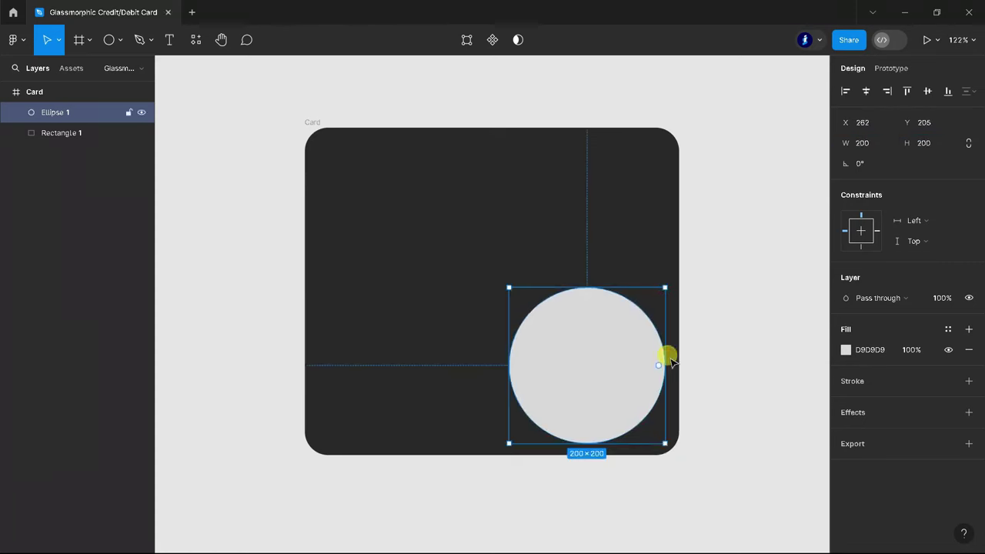
Step: Switch the circle's fill to a linear gradient
{"action": "left_click", "coordinate": [845, 350]}
{"action": "left_click", "coordinate": [707, 210]}
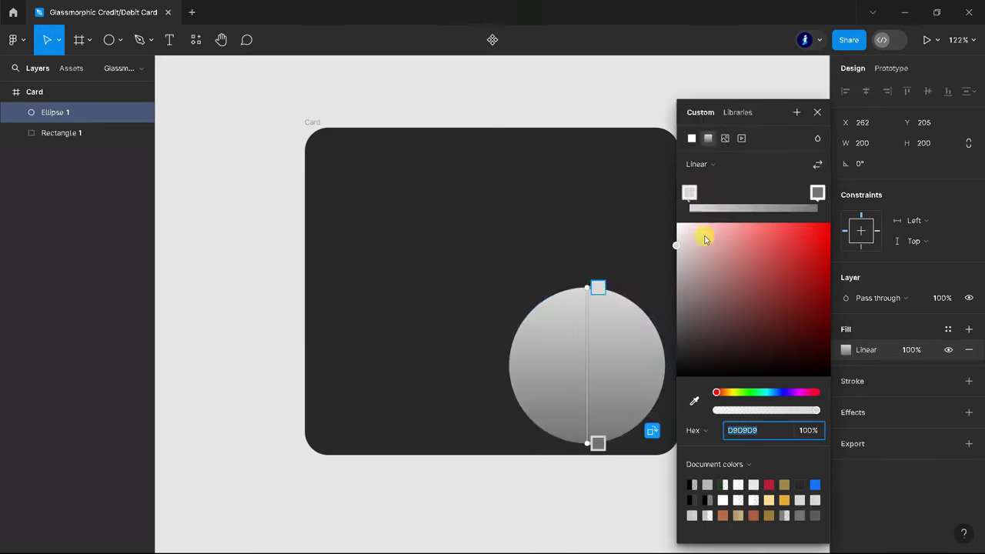
{"action": "left_click", "coordinate": [712, 165]}
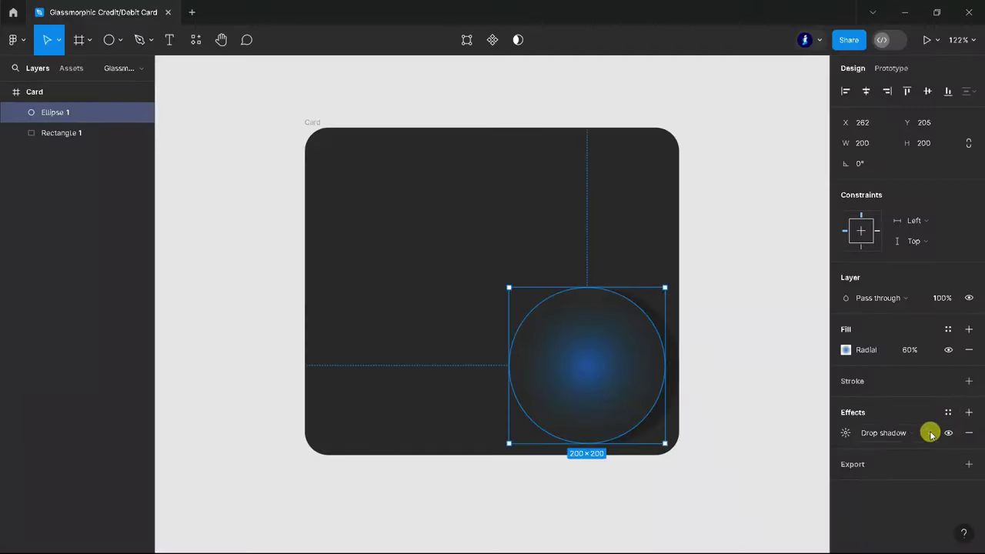
Step: Change the circle's effect to a layer blur of 40
{"action": "left_click", "coordinate": [930, 433]}
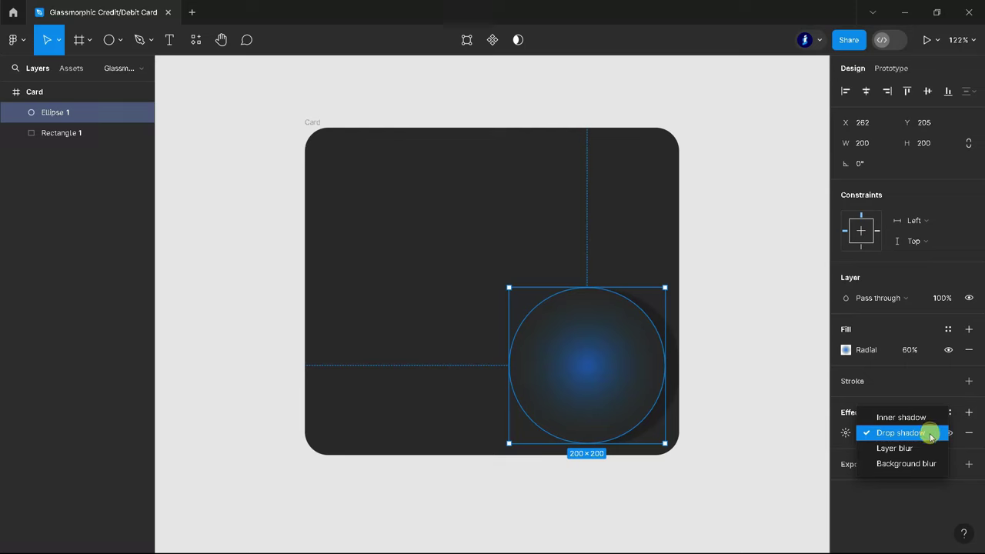
{"action": "left_click", "coordinate": [920, 450]}
{"action": "left_click", "coordinate": [844, 433]}
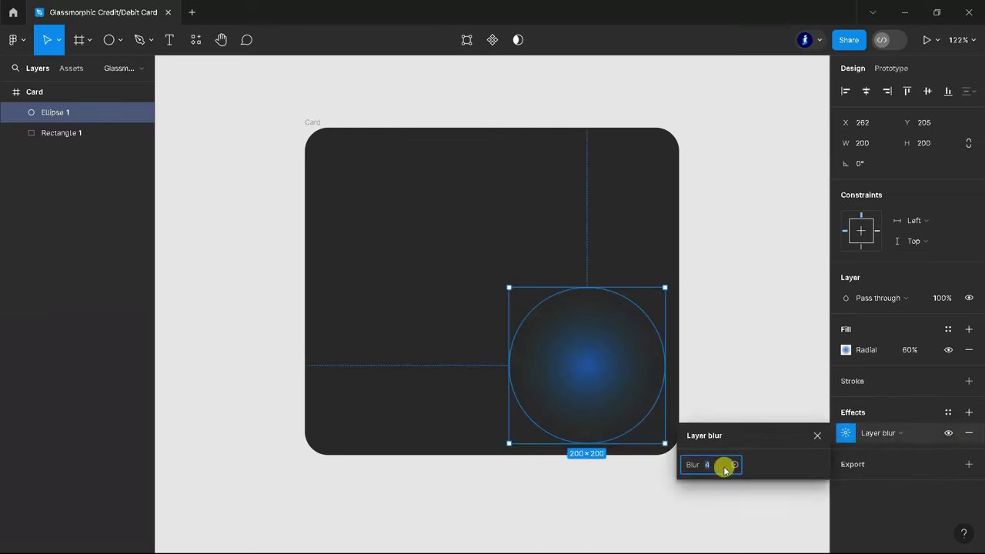
{"action": "type", "text": "0"}
{"action": "key", "text": "Return"}
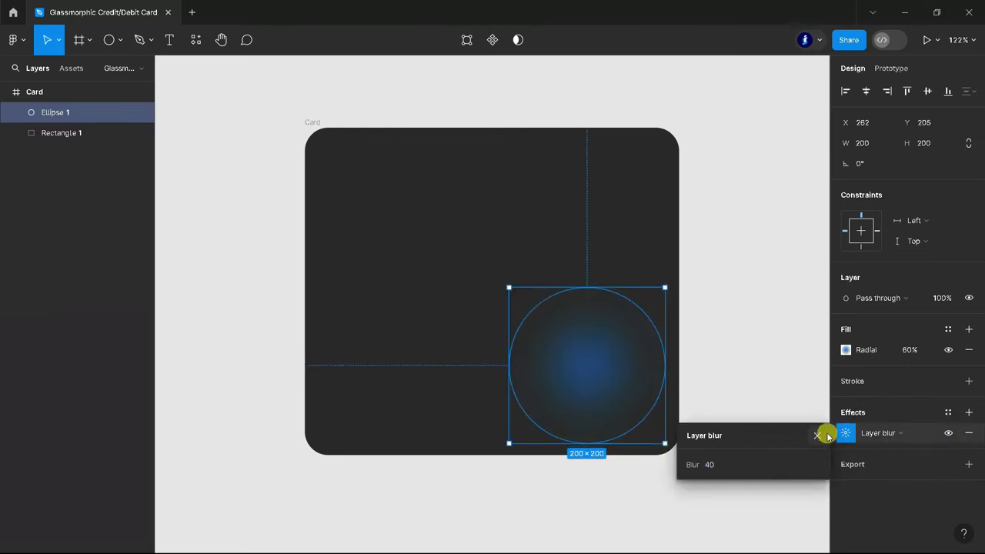
{"action": "left_click", "coordinate": [780, 397]}
{"action": "scroll", "coordinate": [780, 397], "scroll_direction": "down", "scroll_amount": 1}
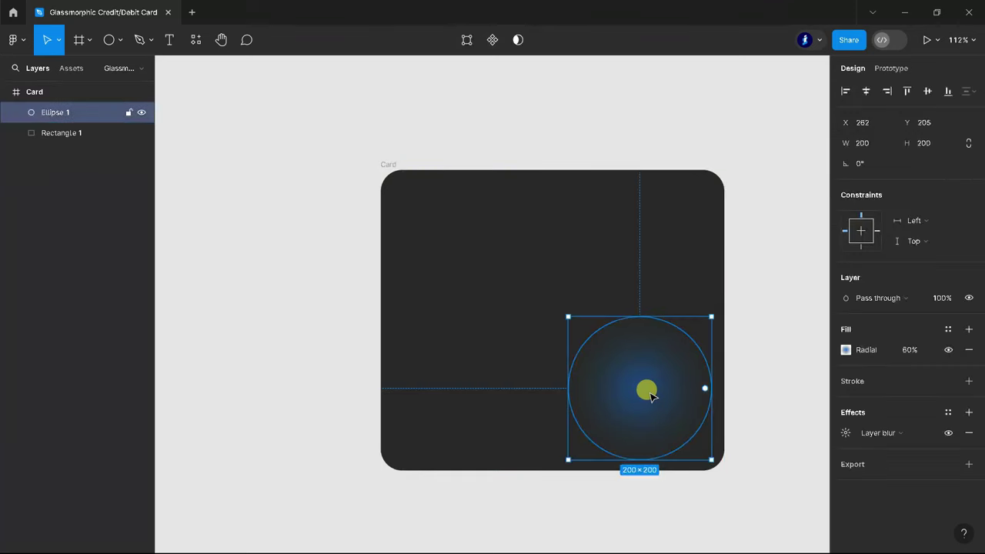
Step: Duplicate the blurred circle to the card's top-left with a brown A85F41 gradient stop
{"action": "left_click_drag", "start_coordinate": [651, 393], "coordinate": [485, 263]}
{"action": "left_click", "coordinate": [845, 349]}
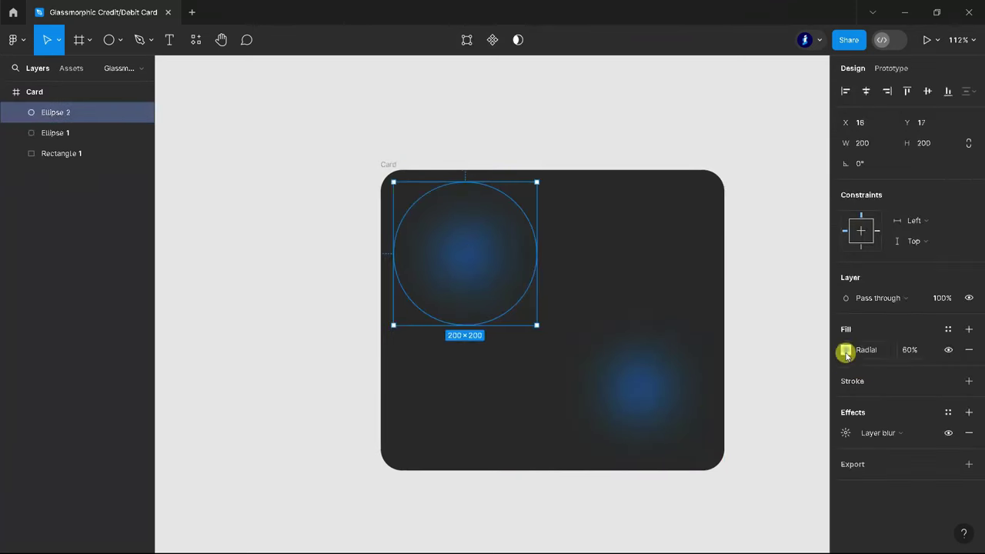
{"action": "left_click", "coordinate": [688, 193]}
{"action": "left_click", "coordinate": [707, 514]}
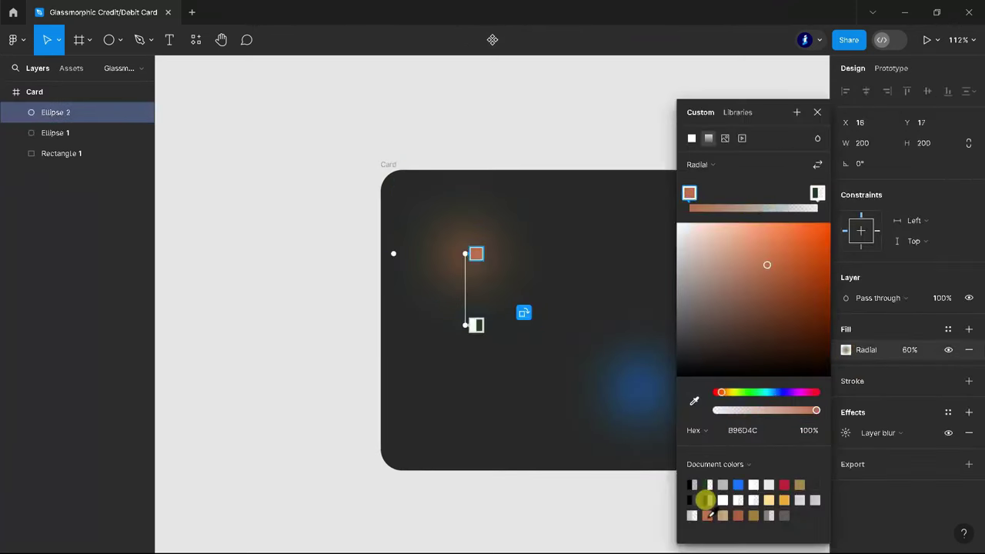
{"action": "left_click", "coordinate": [737, 514]}
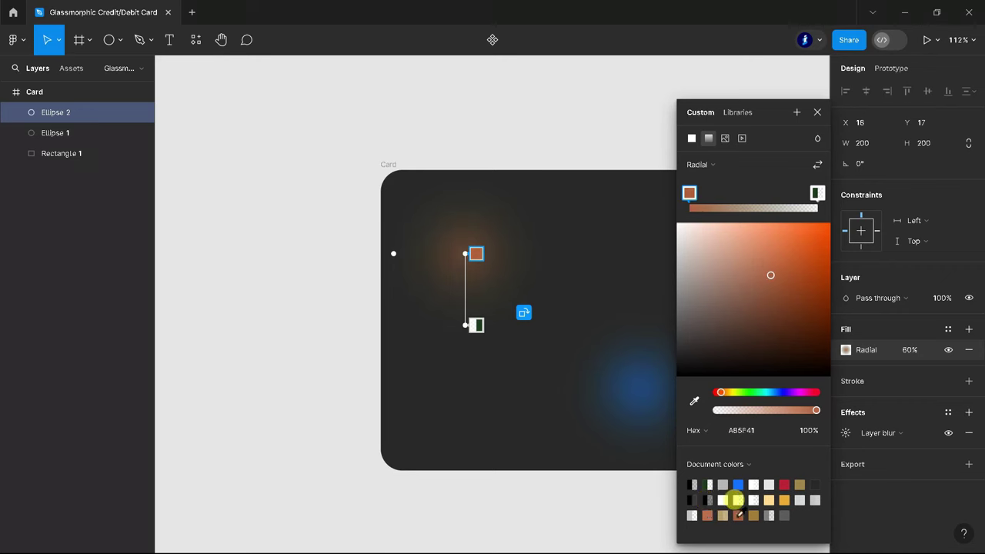
{"action": "left_click", "coordinate": [817, 108]}
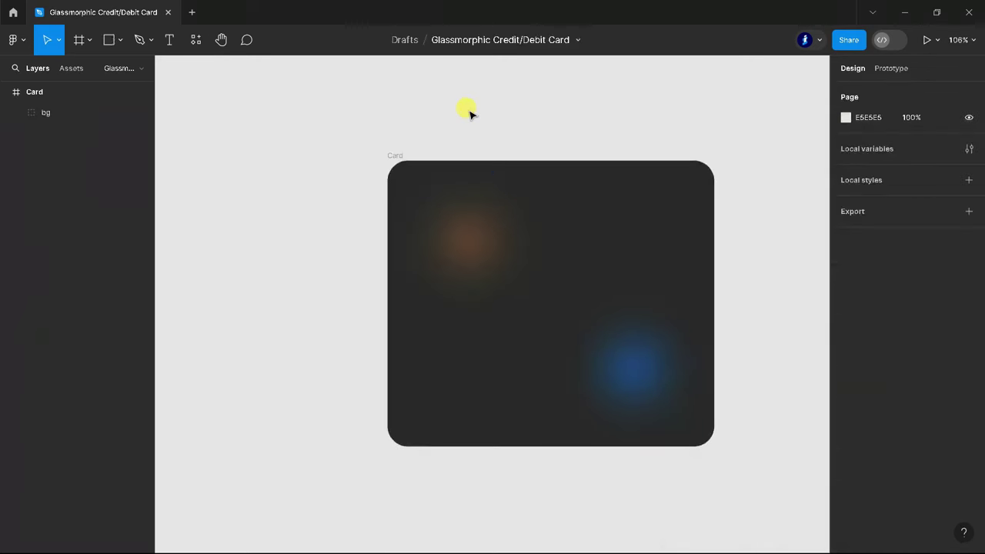
Step: Draw a 308×200 rectangle with 22 corner radius in the card's middle
{"action": "left_click", "coordinate": [118, 47]}
{"action": "left_click_drag", "start_coordinate": [455, 250], "coordinate": [666, 363]}
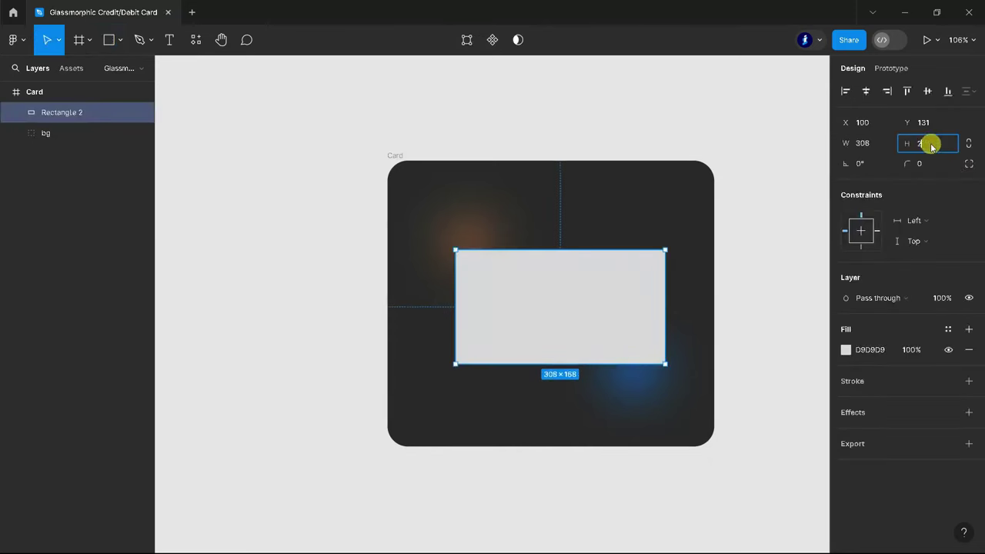
{"action": "type", "text": "00"}
{"action": "key", "text": "Return"}
{"action": "left_click", "coordinate": [920, 164]}
{"action": "type", "text": "22"}
{"action": "key", "text": "Return"}
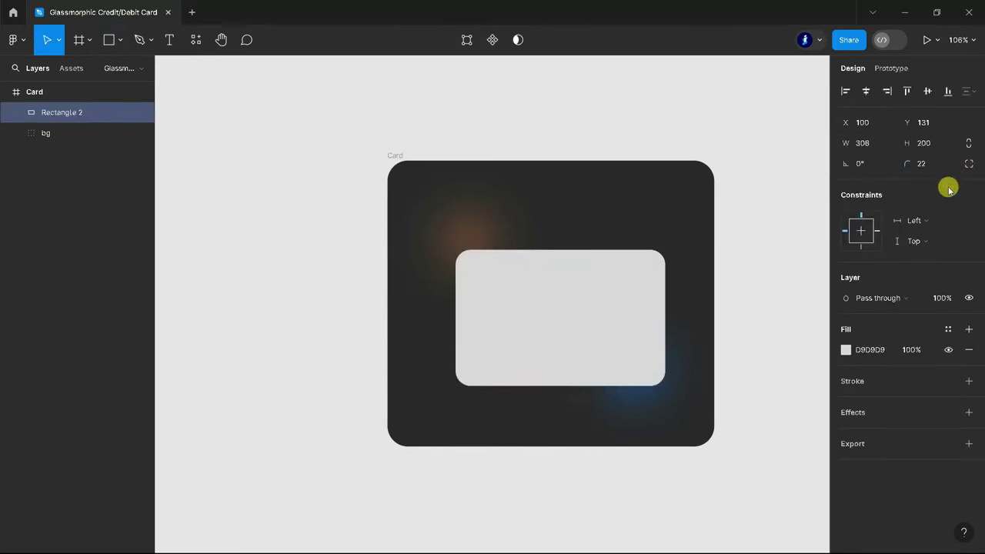
{"action": "left_click_drag", "start_coordinate": [575, 311], "coordinate": [565, 294]}
{"action": "left_click", "coordinate": [751, 262]}
{"action": "left_click", "coordinate": [593, 257]}
Step: Give the rectangle a diagonal linear gradient fill starting from semi-transparent white
{"action": "scroll", "coordinate": [593, 257], "scroll_direction": "down", "scroll_amount": 1}
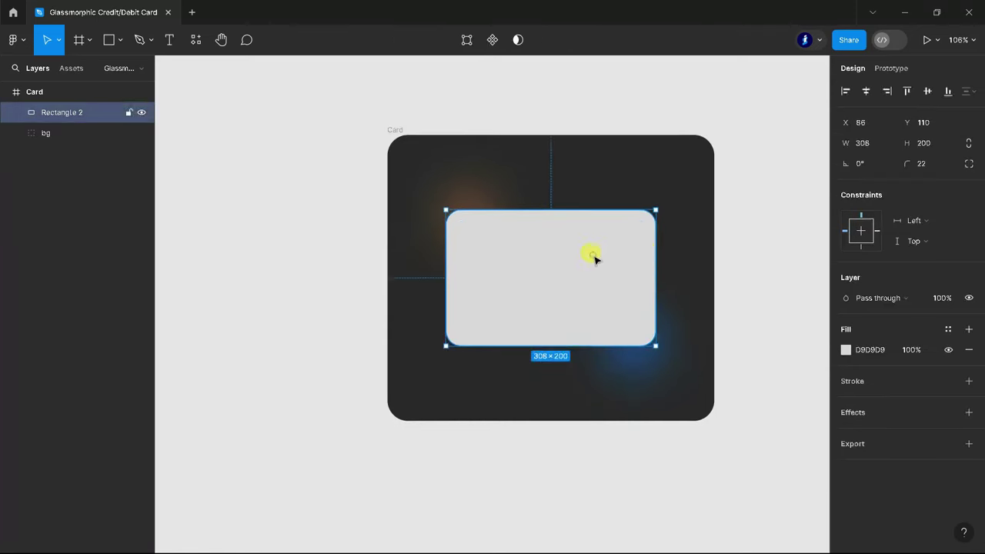
{"action": "scroll", "coordinate": [692, 308], "scroll_direction": "down", "scroll_amount": 2}
{"action": "left_click", "coordinate": [845, 350]}
{"action": "left_click", "coordinate": [708, 208]}
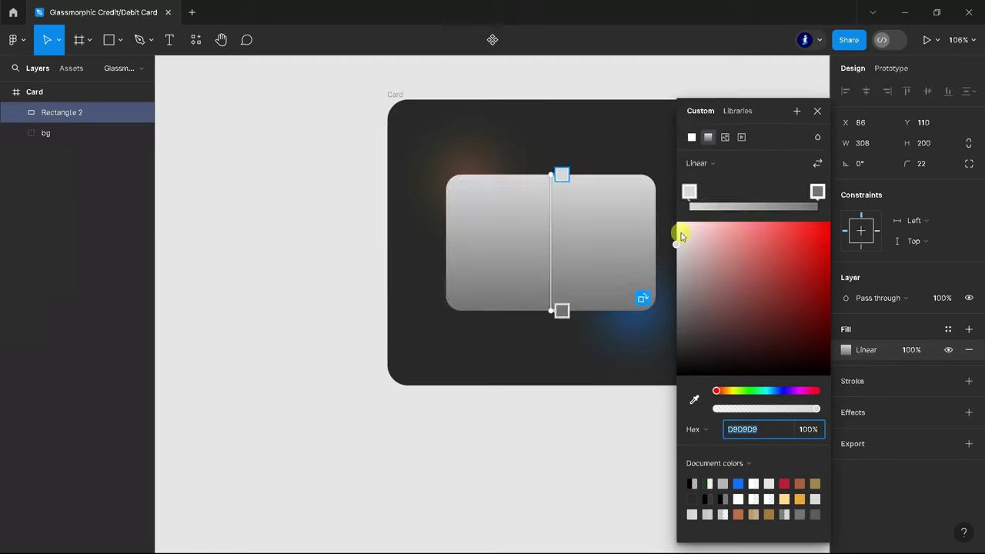
{"action": "left_click_drag", "start_coordinate": [552, 173], "coordinate": [364, 132]}
{"action": "mouse_move", "coordinate": [559, 308]}
{"action": "left_mouse_down"}
{"action": "mouse_move", "coordinate": [653, 310]}
{"action": "mouse_move", "coordinate": [674, 324]}
{"action": "left_mouse_up"}
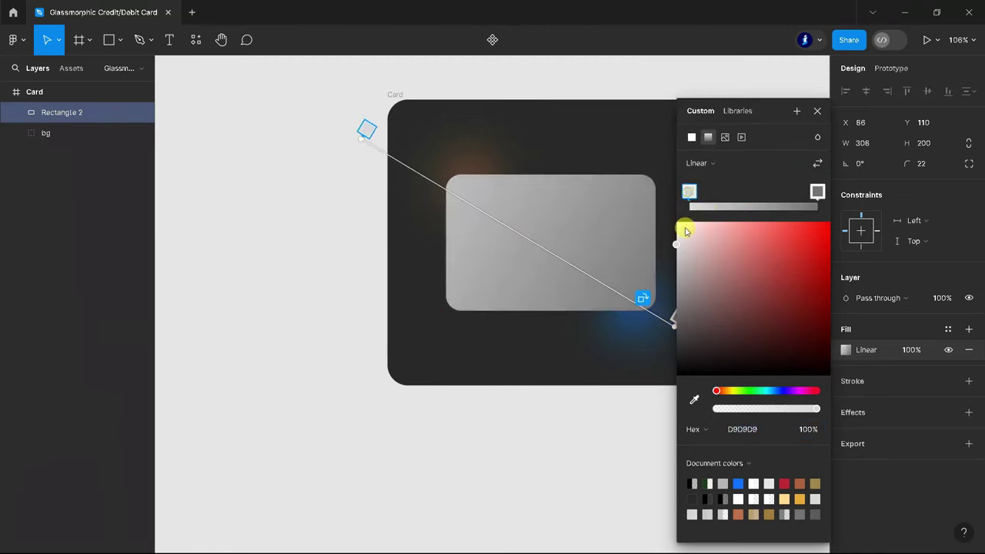
{"action": "left_click_drag", "start_coordinate": [672, 237], "coordinate": [657, 211]}
{"action": "left_click", "coordinate": [748, 409]}
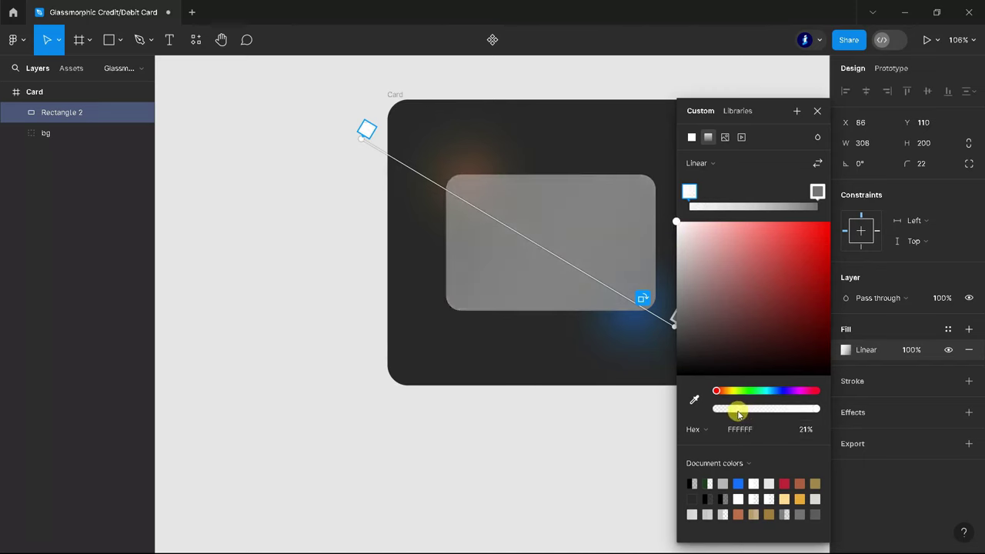
Step: Add a transparent white middle stop and make the end stop fully transparent
{"action": "left_click", "coordinate": [775, 190]}
{"action": "left_click", "coordinate": [682, 232]}
{"action": "left_click", "coordinate": [713, 409]}
{"action": "left_click", "coordinate": [817, 191]}
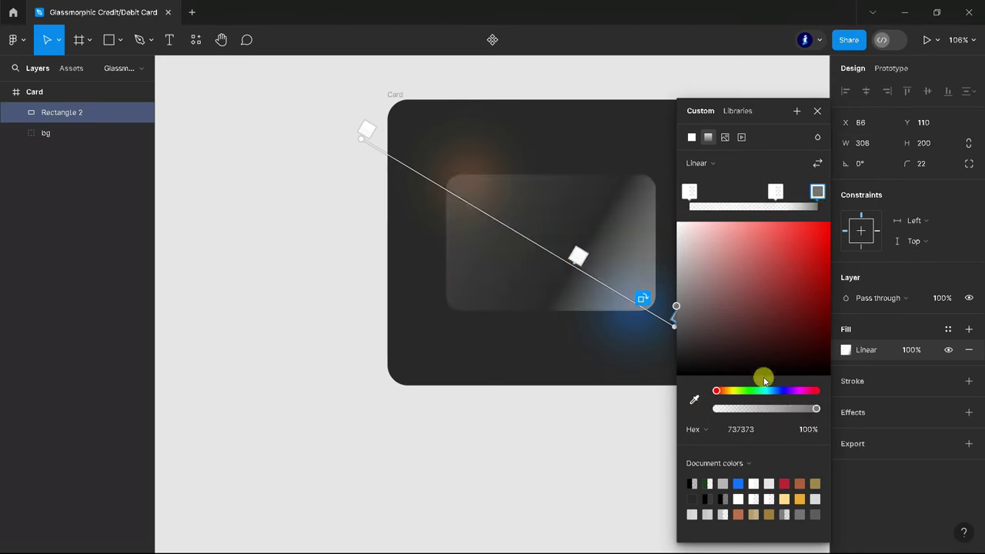
{"action": "left_click_drag", "start_coordinate": [676, 305], "coordinate": [667, 248]}
{"action": "left_click_drag", "start_coordinate": [725, 410], "coordinate": [702, 413]}
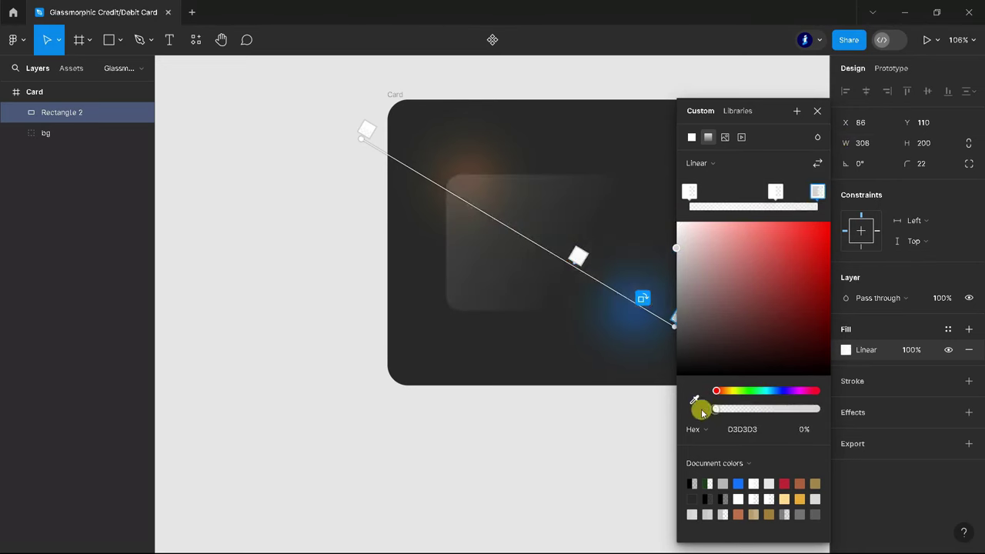
{"action": "left_click_drag", "start_coordinate": [782, 194], "coordinate": [775, 194]}
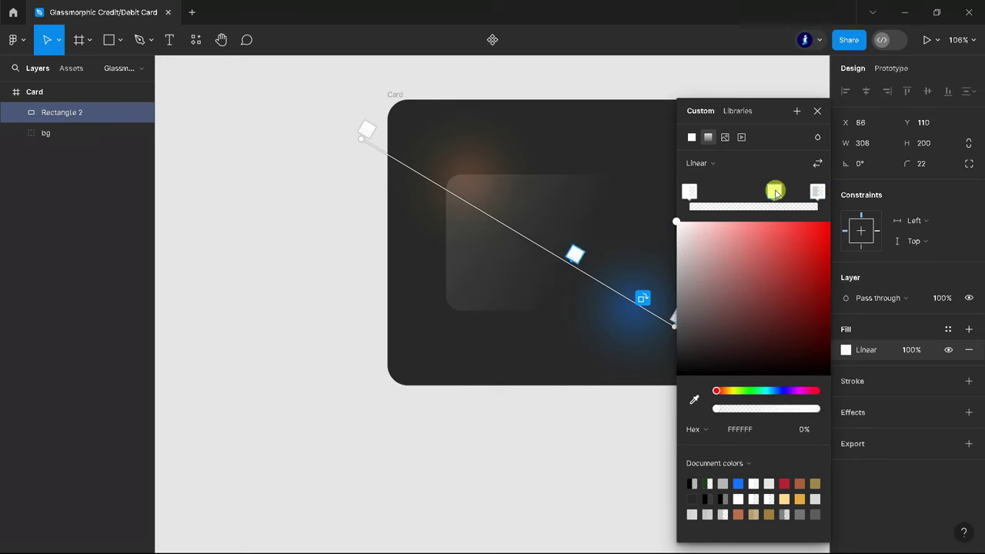
Step: Set the first gradient stop to 34% opacity and close the fill picker
{"action": "left_click", "coordinate": [688, 191]}
{"action": "left_click", "coordinate": [752, 410]}
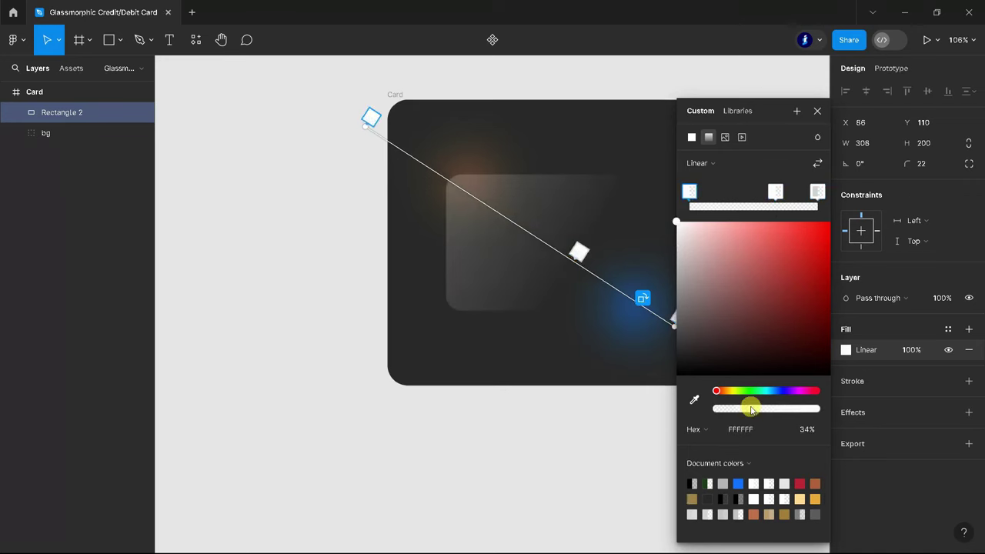
{"action": "scroll", "coordinate": [346, 226], "scroll_direction": "down", "scroll_amount": 3, "text": "ctrl"}
{"action": "left_click", "coordinate": [514, 243]}
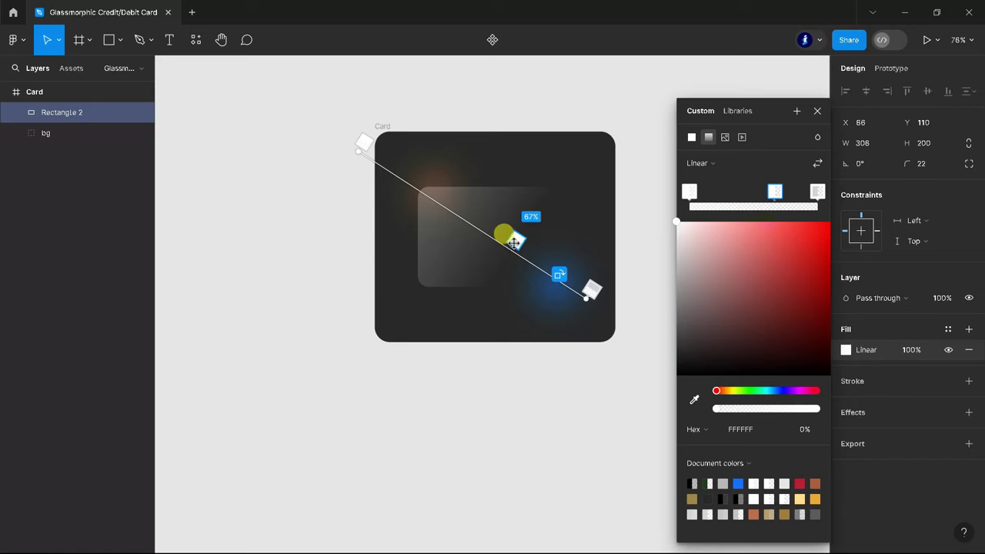
{"action": "left_click", "coordinate": [817, 111]}
{"action": "left_click", "coordinate": [649, 268]}
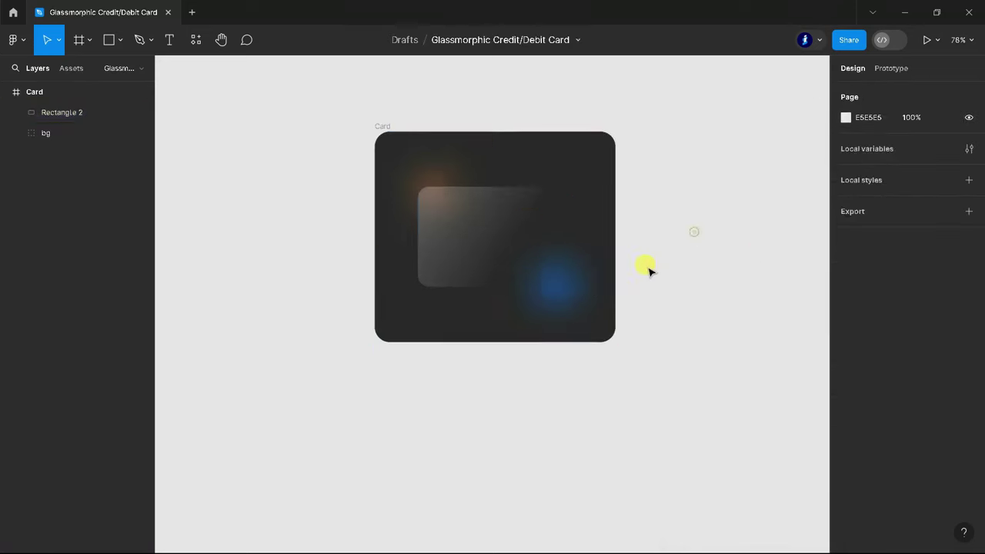
{"action": "scroll", "coordinate": [477, 228], "scroll_direction": "up", "scroll_amount": 3, "text": "ctrl"}
Step: Add a border to the glass rectangle as a diagonal linear gradient
{"action": "left_click", "coordinate": [474, 225]}
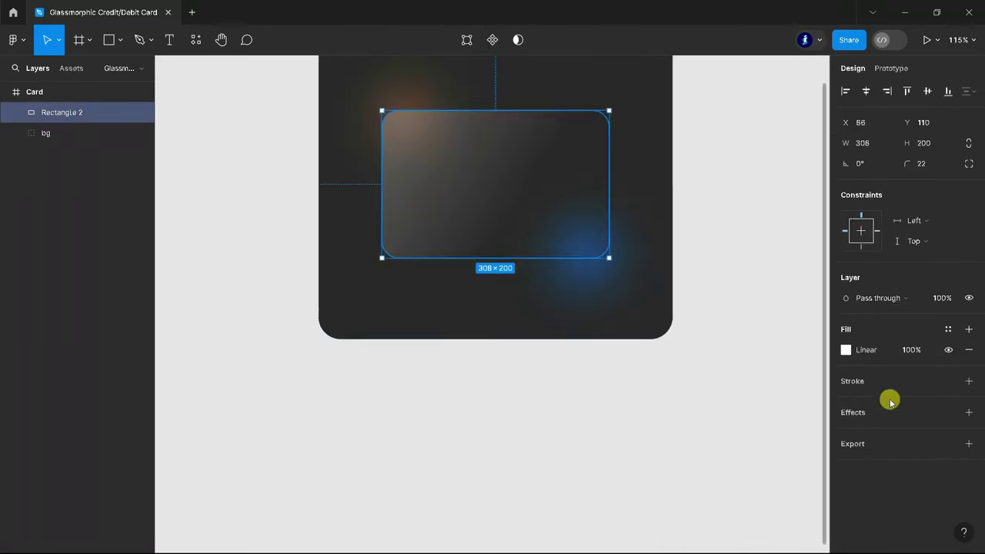
{"action": "left_click", "coordinate": [968, 382]}
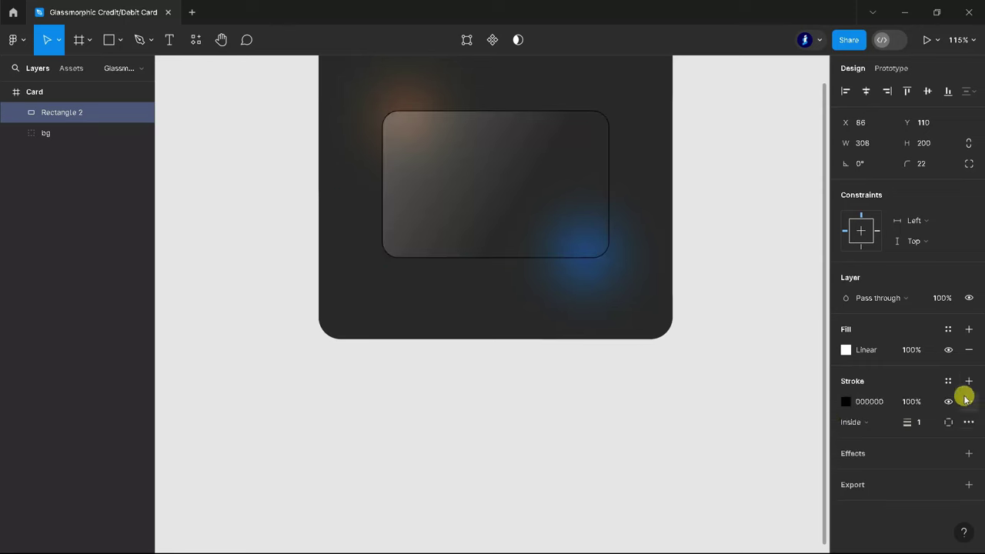
{"action": "left_click", "coordinate": [846, 400]}
{"action": "left_click", "coordinate": [706, 206]}
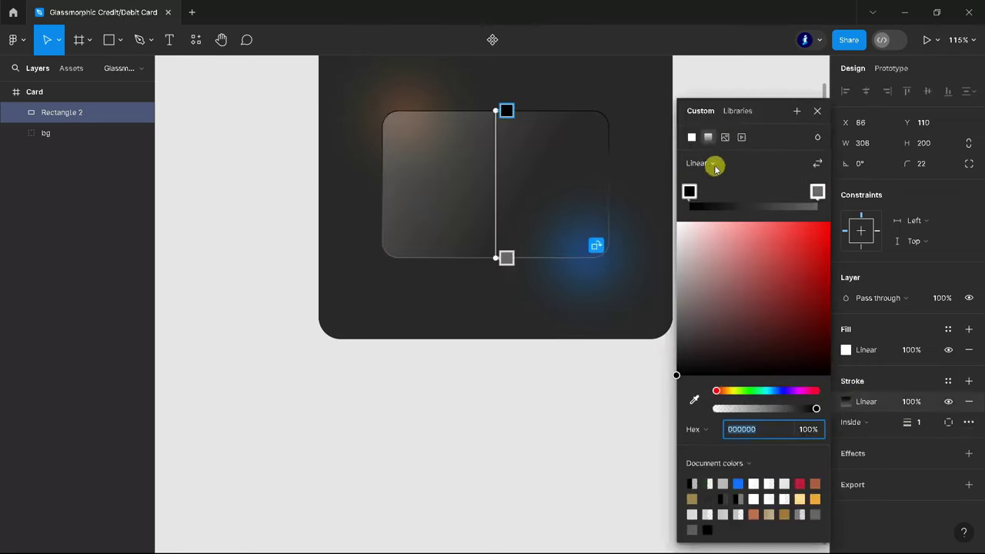
{"action": "left_click_drag", "start_coordinate": [506, 110], "coordinate": [360, 106]}
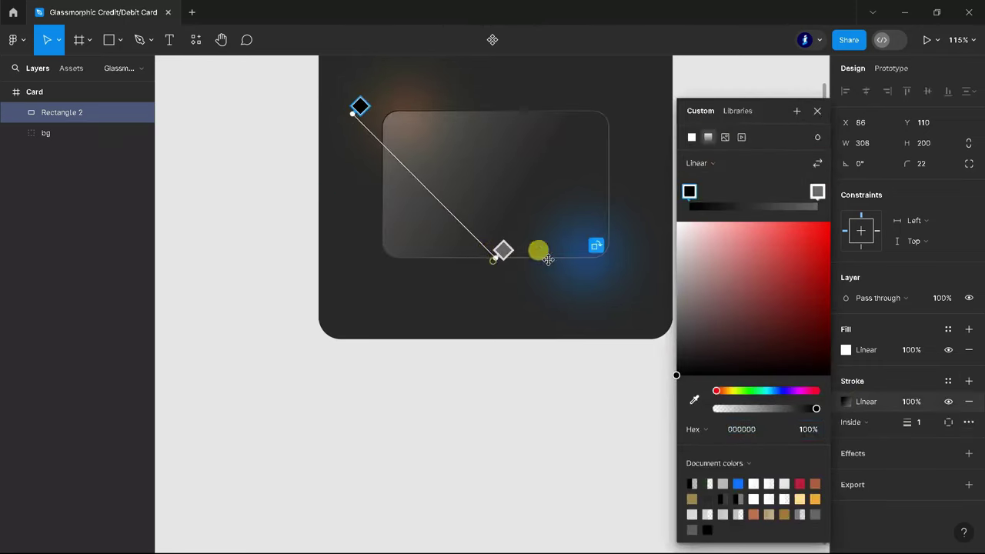
{"action": "left_click_drag", "start_coordinate": [547, 259], "coordinate": [629, 268]}
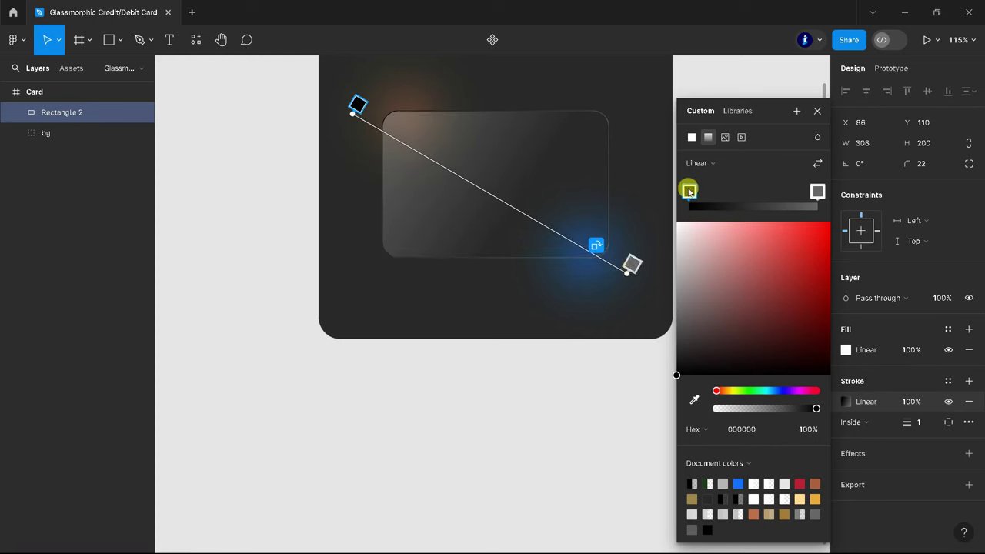
Step: Set both border gradient stops to pale grey at low opacity
{"action": "left_click_drag", "start_coordinate": [694, 401], "coordinate": [671, 224]}
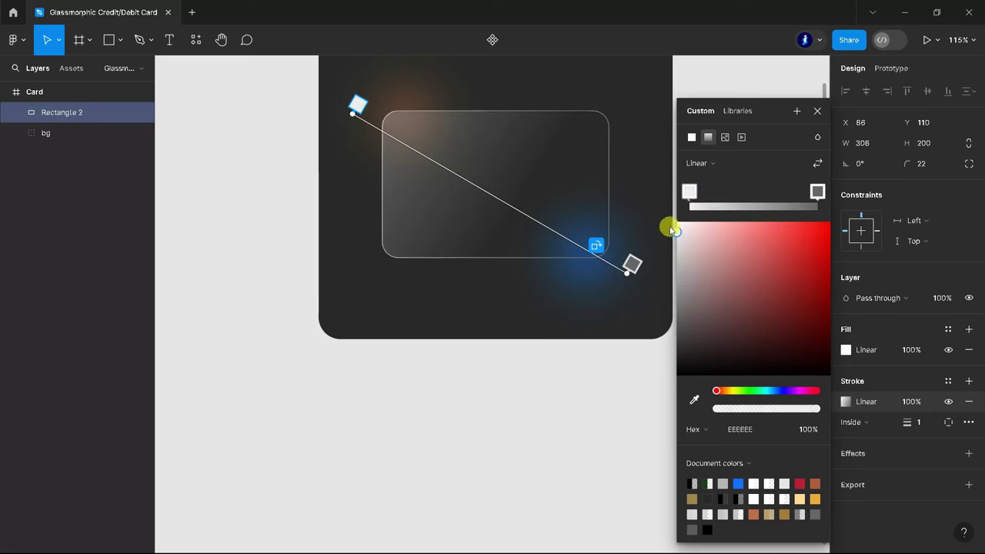
{"action": "left_click_drag", "start_coordinate": [741, 409], "coordinate": [733, 411]}
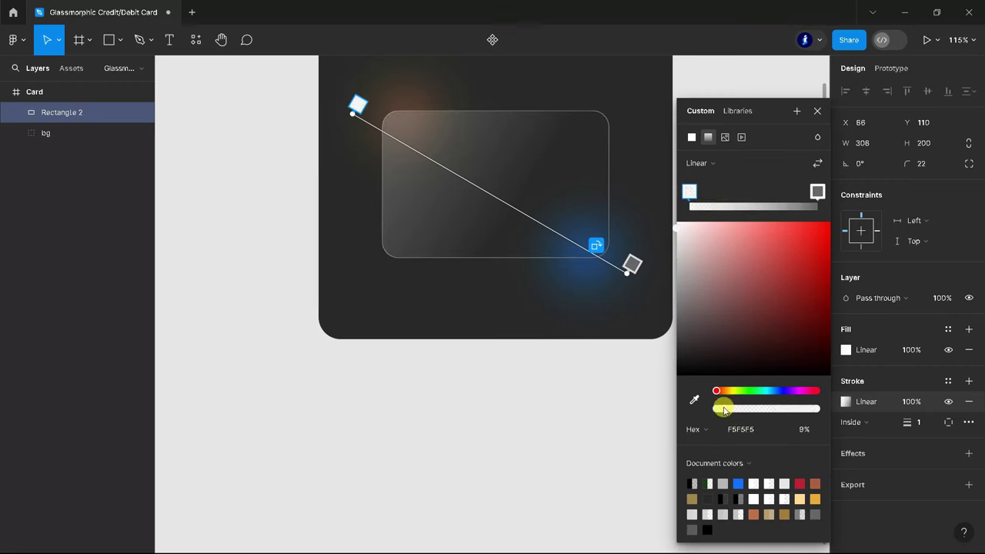
{"action": "left_click_drag", "start_coordinate": [818, 192], "coordinate": [774, 189]}
{"action": "left_click_drag", "start_coordinate": [677, 306], "coordinate": [670, 248]}
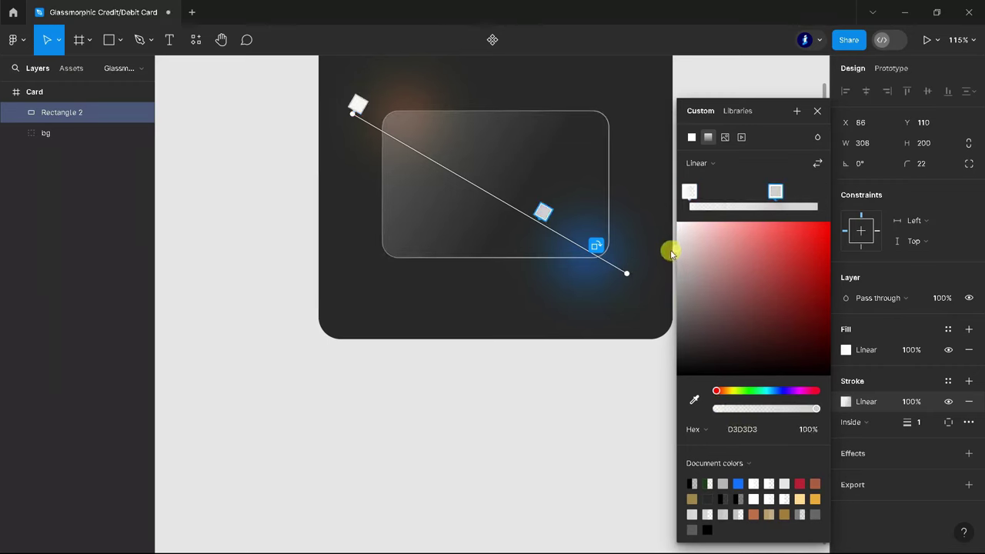
{"action": "left_click", "coordinate": [748, 409]}
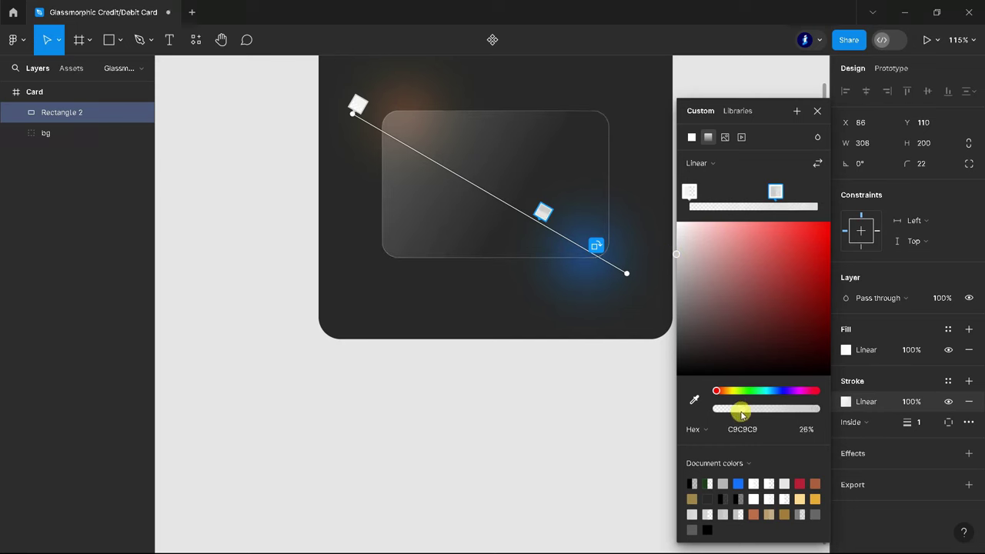
{"action": "left_click_drag", "start_coordinate": [690, 187], "coordinate": [710, 188]}
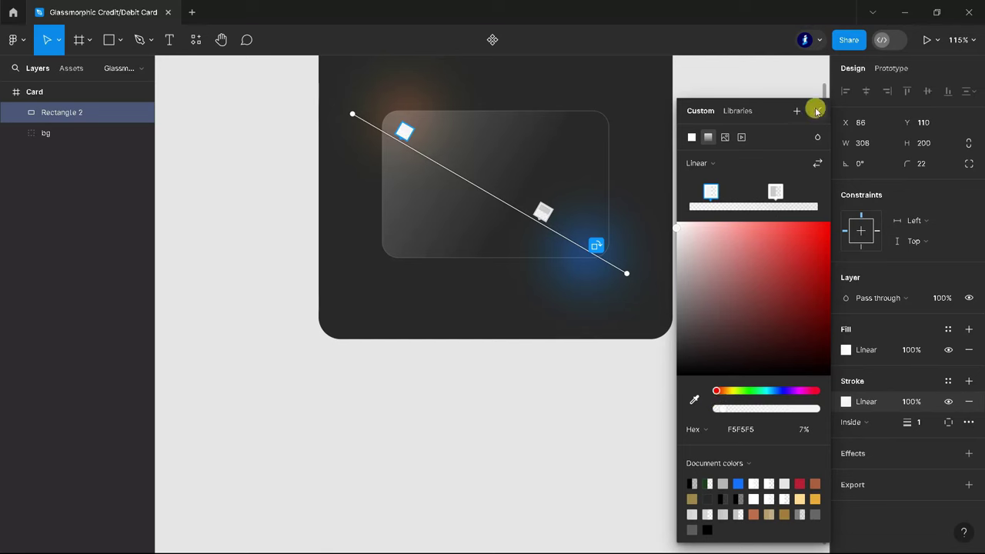
{"action": "left_click", "coordinate": [774, 192]}
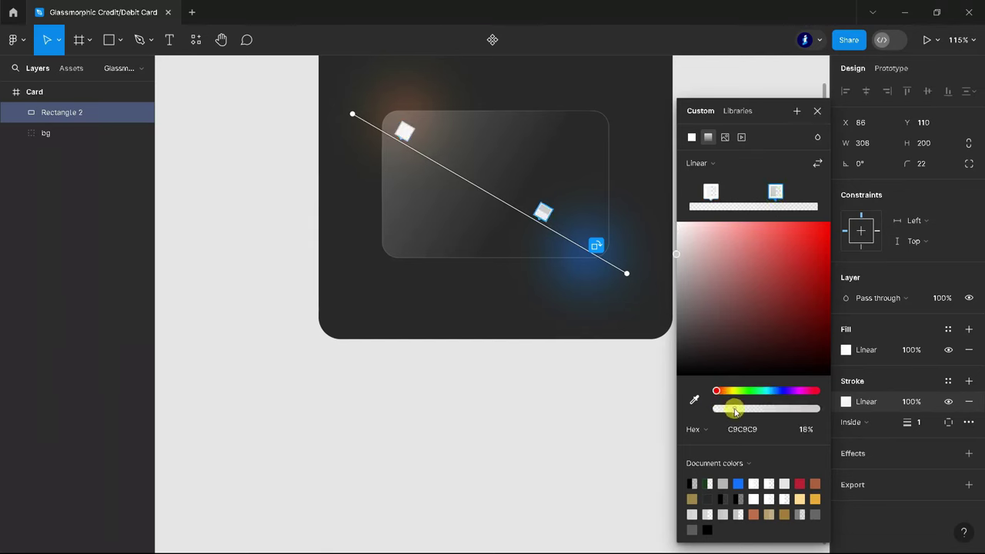
{"action": "left_click", "coordinate": [758, 176]}
{"action": "left_click", "coordinate": [484, 192]}
Step: Add a drop shadow to the rectangle with a 20/20 X/Y offset
{"action": "left_click", "coordinate": [970, 454]}
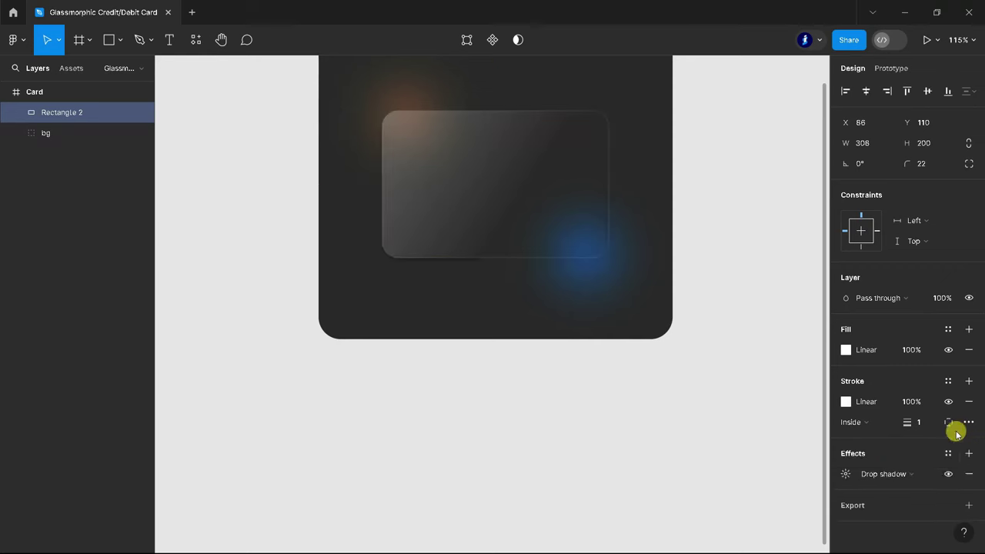
{"action": "left_click", "coordinate": [844, 472]}
{"action": "left_click", "coordinate": [759, 499]}
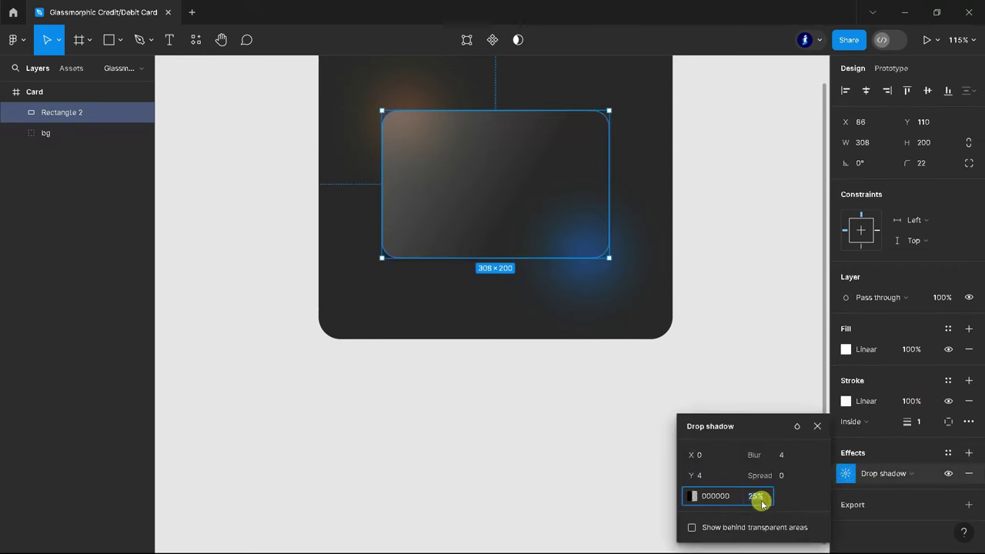
{"action": "left_click", "coordinate": [703, 457]}
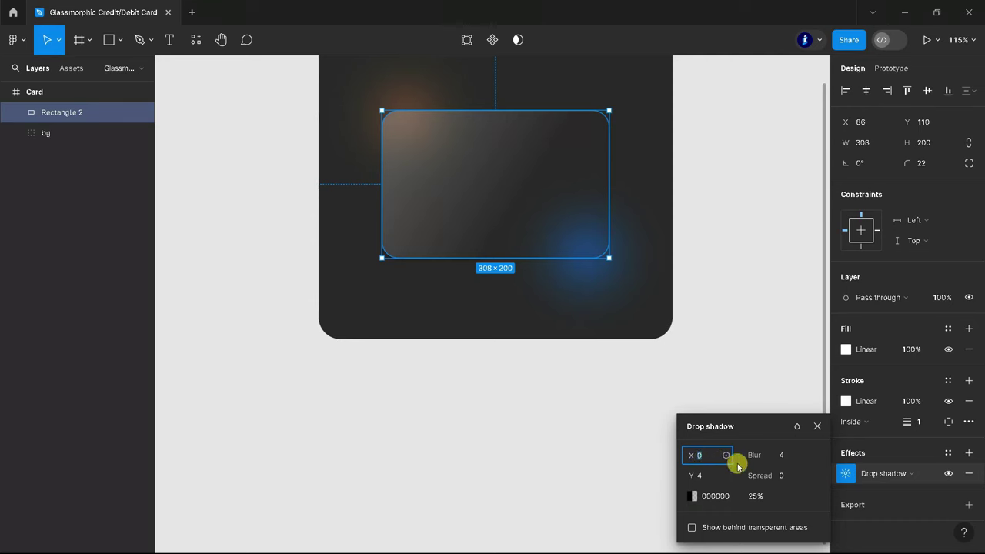
{"action": "type", "text": "20"}
{"action": "left_click", "coordinate": [700, 476]}
{"action": "type", "text": "20"}
Step: Set the drop shadow's blur to 20, spread -5 and opacity 35%
{"action": "left_click", "coordinate": [780, 455]}
{"action": "type", "text": "20"}
{"action": "left_click", "coordinate": [780, 477]}
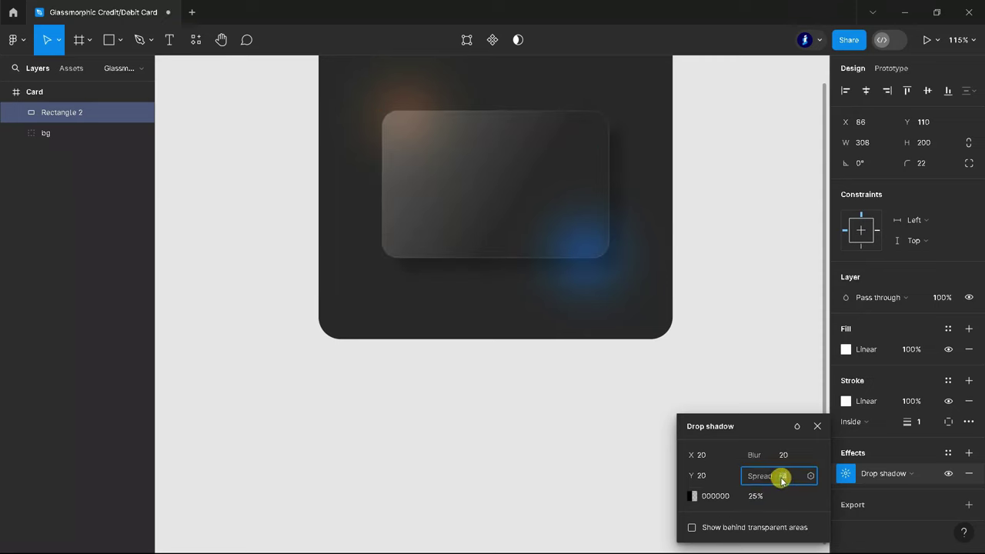
{"action": "left_click", "coordinate": [766, 498]}
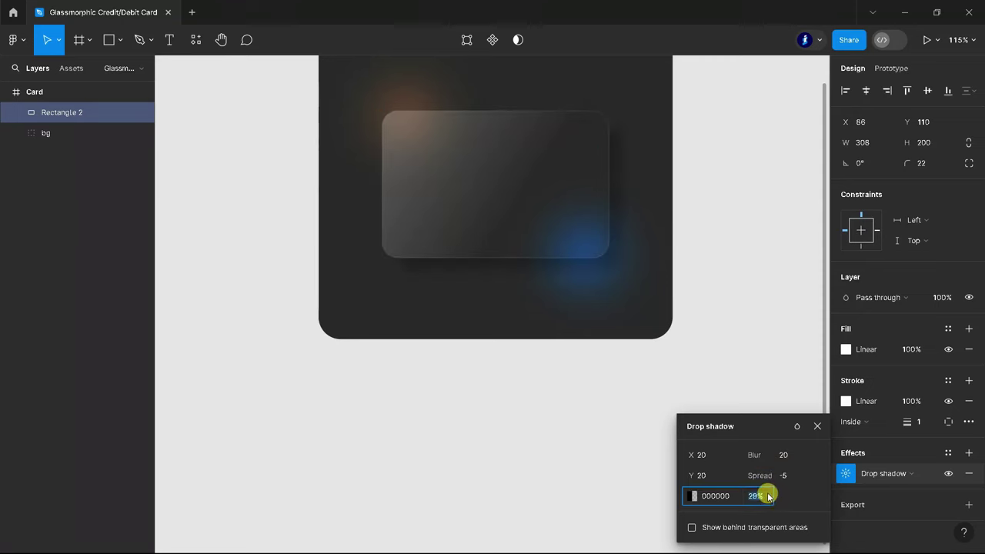
{"action": "key", "text": "Return"}
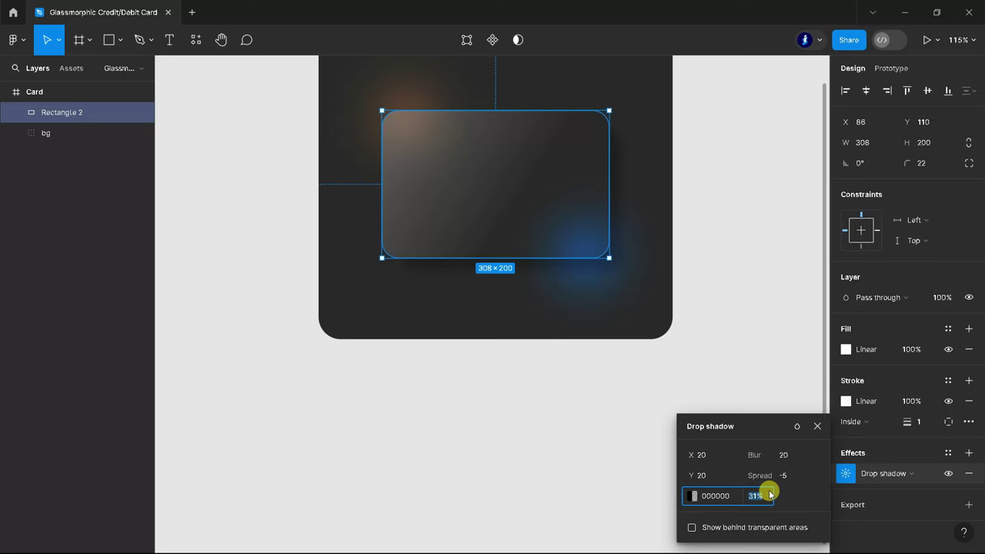
{"action": "key", "text": "Up"}
{"action": "key", "text": "Return"}
{"action": "key", "text": "Up"}
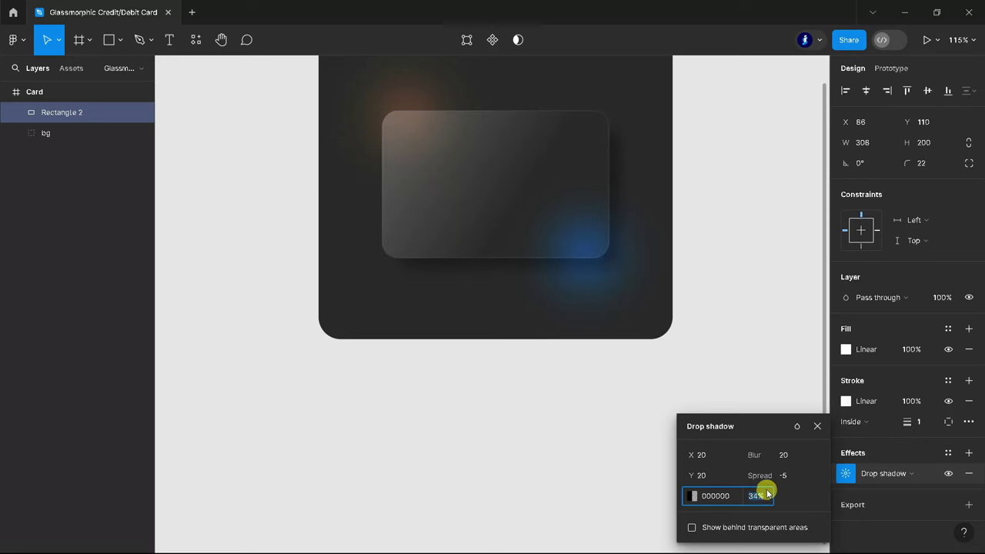
{"action": "key", "text": "Return"}
Step: Add a 40 background blur and move it below the drop shadow
{"action": "left_click", "coordinate": [968, 452]}
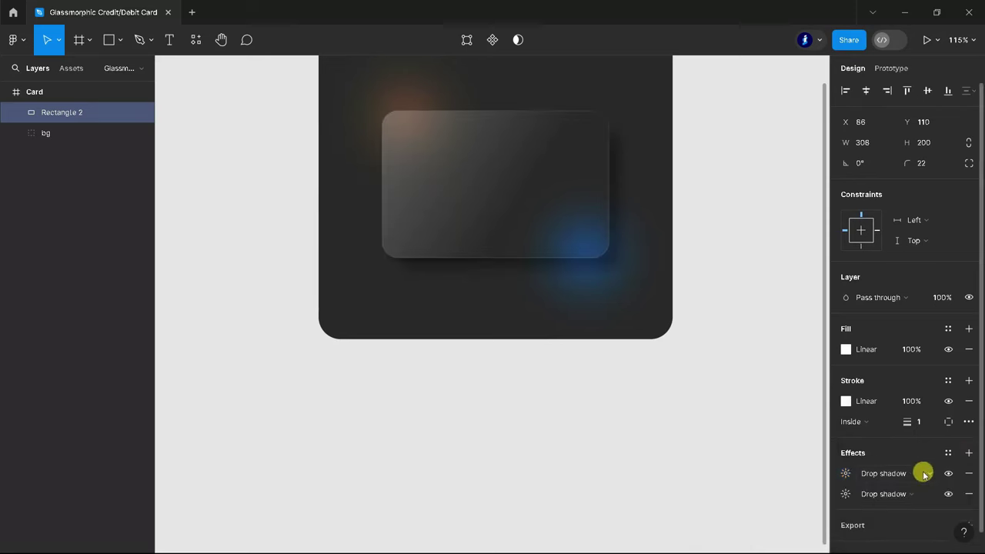
{"action": "left_click", "coordinate": [923, 471]}
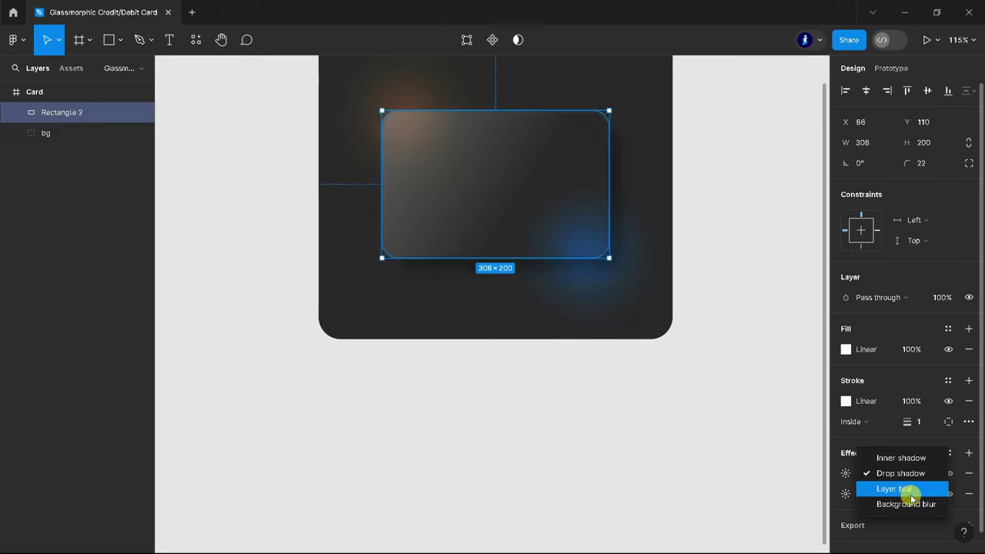
{"action": "left_click", "coordinate": [913, 503]}
{"action": "left_click", "coordinate": [846, 474]}
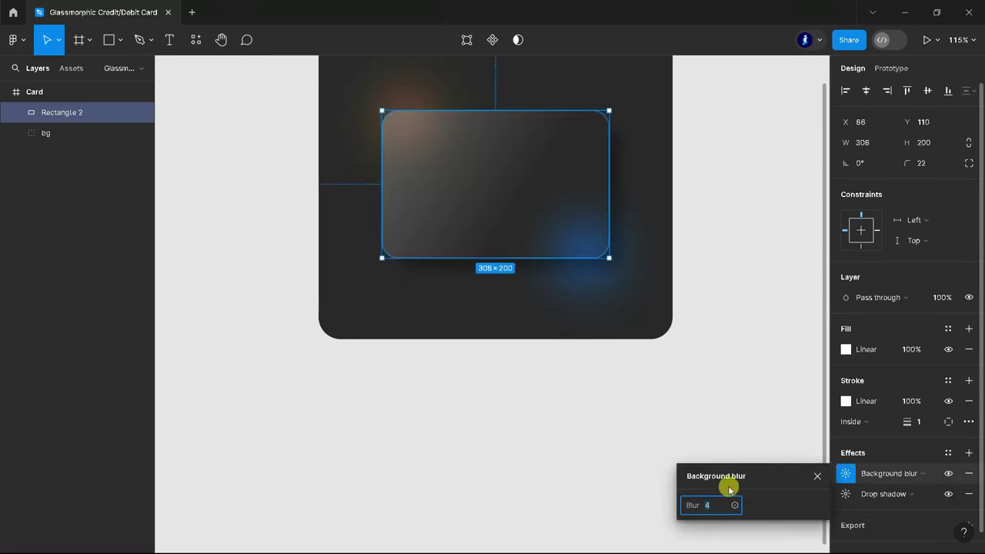
{"action": "type", "text": "0"}
{"action": "key", "text": "Return"}
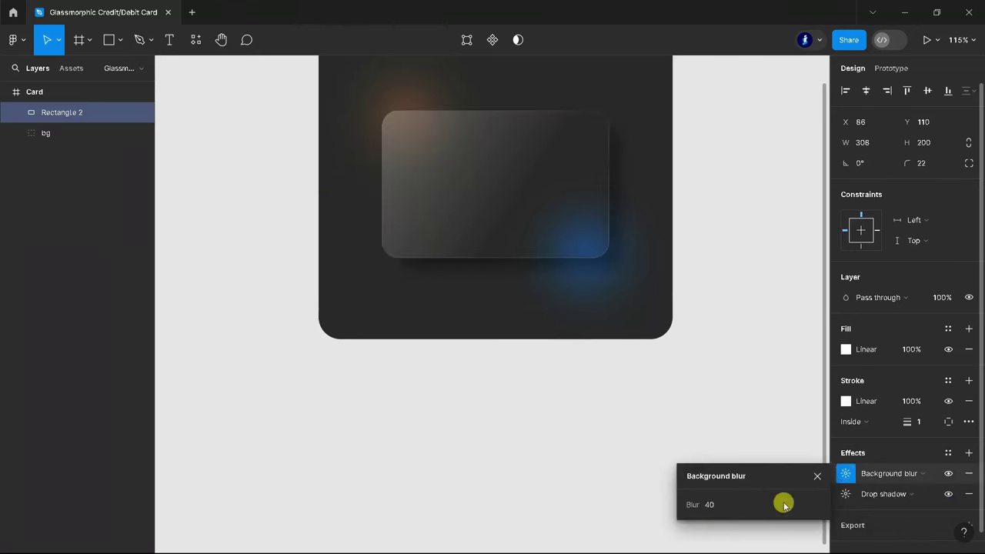
{"action": "left_click", "coordinate": [817, 475]}
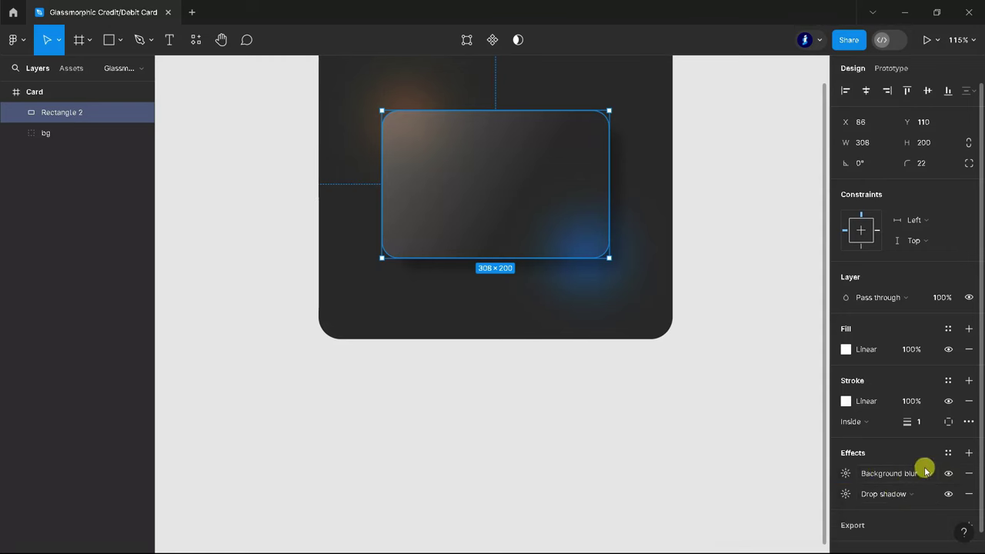
{"action": "left_click_drag", "start_coordinate": [832, 472], "coordinate": [830, 493]}
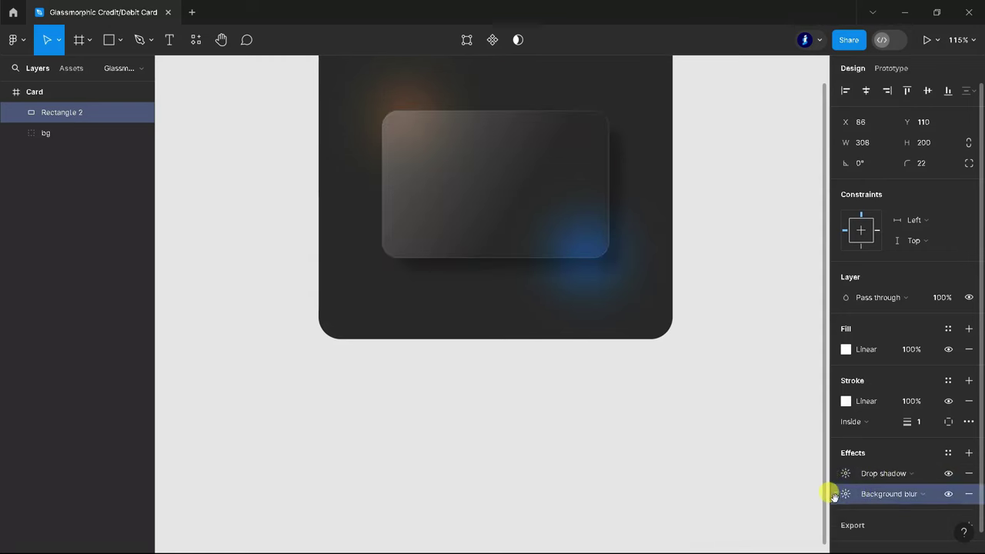
Step: Deselect the glass rectangle and toggle its visibility to compare, leaving it visible
{"action": "left_click", "coordinate": [769, 396]}
{"action": "scroll", "coordinate": [549, 160], "scroll_direction": "down", "scroll_amount": 2}
{"action": "scroll", "coordinate": [560, 202], "scroll_direction": "up", "scroll_amount": 1}
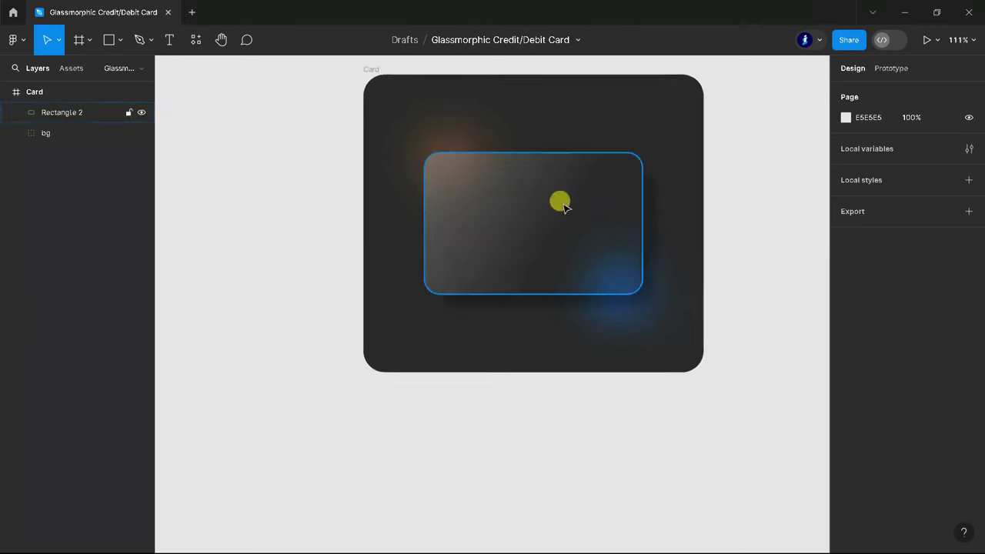
{"action": "left_click", "coordinate": [560, 203]}
{"action": "left_click", "coordinate": [779, 267]}
{"action": "scroll", "coordinate": [779, 267], "scroll_direction": "up", "scroll_amount": 3}
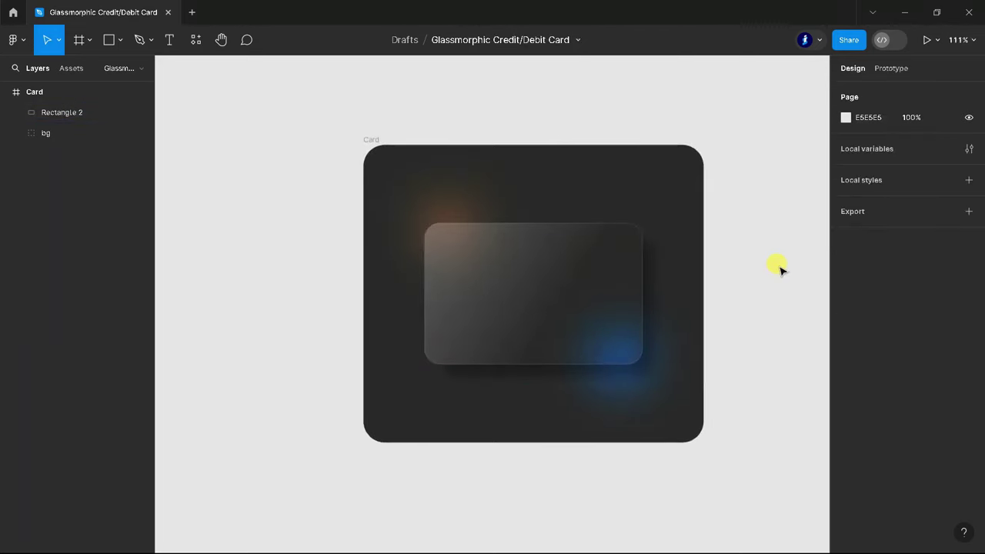
{"action": "scroll", "coordinate": [543, 229], "scroll_direction": "up", "scroll_amount": 2}
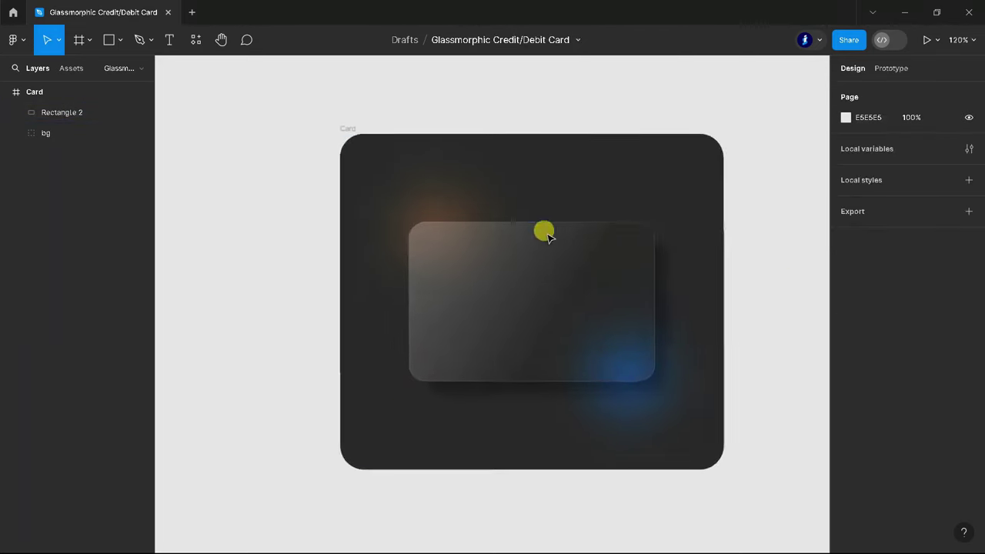
{"action": "scroll", "coordinate": [554, 235], "scroll_direction": "up", "scroll_amount": 2}
{"action": "left_click", "coordinate": [139, 113]}
{"action": "left_click", "coordinate": [139, 113]}
{"action": "left_click", "coordinate": [140, 113]}
{"action": "left_click", "coordinate": [139, 113]}
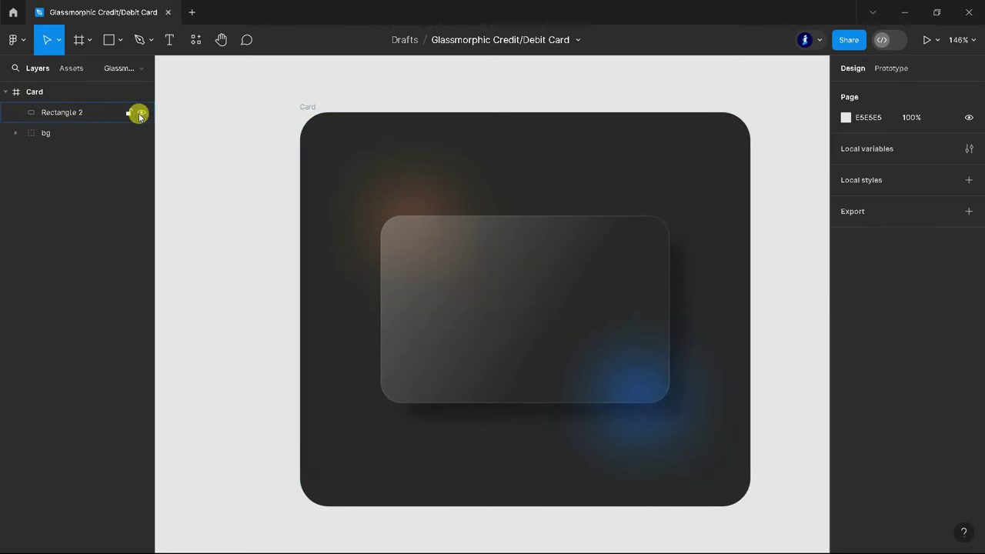
{"action": "left_click", "coordinate": [169, 39]}
Step: Add a 'Vested' text layer top-left on the card at font size 12
{"action": "left_click", "coordinate": [414, 230]}
{"action": "type", "text": "Vested"}
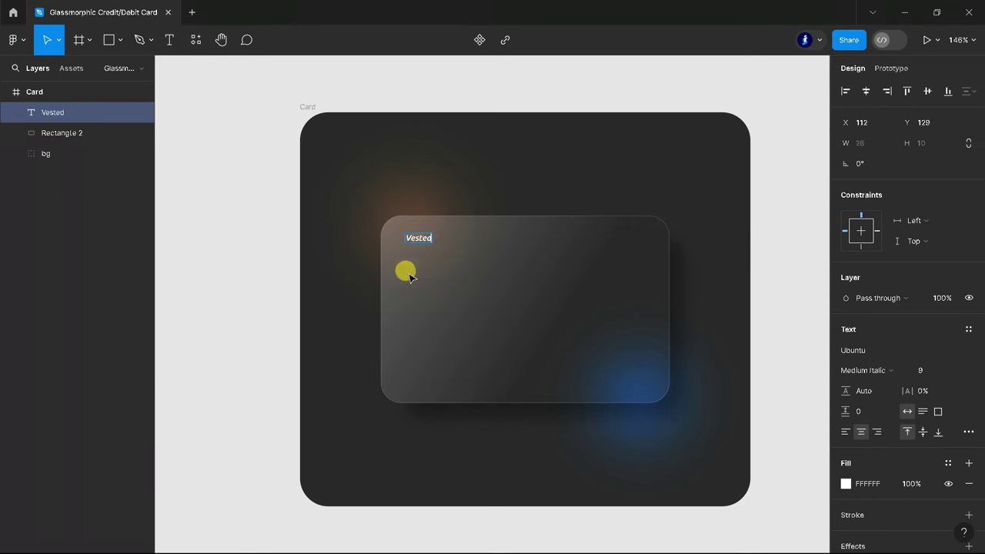
{"action": "left_click", "coordinate": [953, 372]}
{"action": "left_click", "coordinate": [962, 372]}
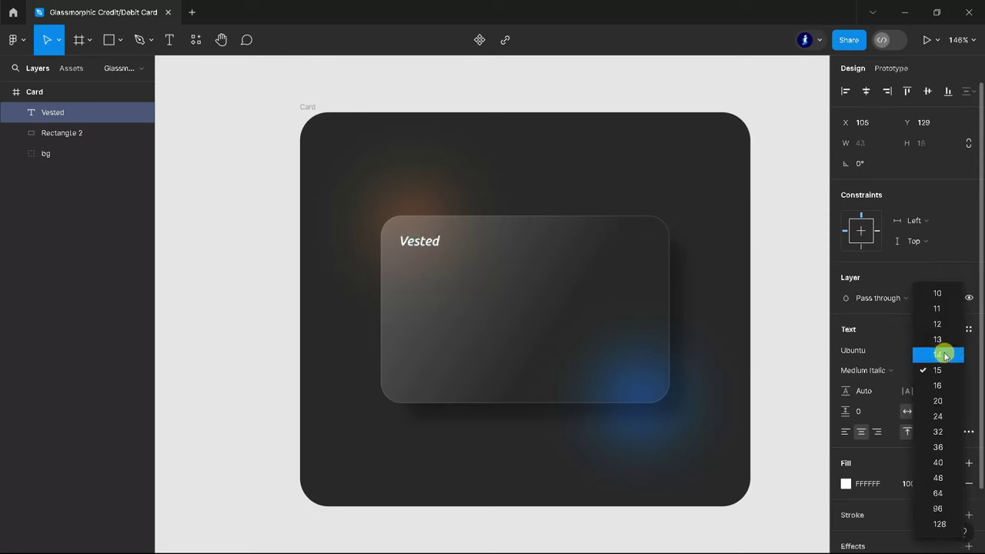
{"action": "left_click", "coordinate": [938, 319]}
{"action": "double_click", "coordinate": [416, 242]}
{"action": "key", "text": "Escape"}
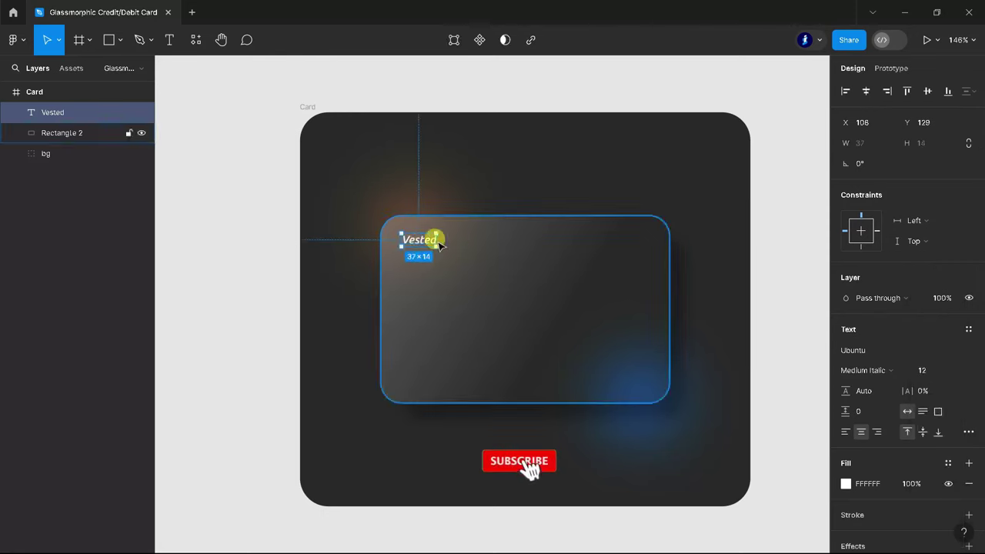
{"action": "left_click_drag", "start_coordinate": [418, 239], "coordinate": [424, 242]}
Step: Set Vested to Ubuntu Italic with 19% letter spacing, shifted slightly right
{"action": "left_click", "coordinate": [908, 372]}
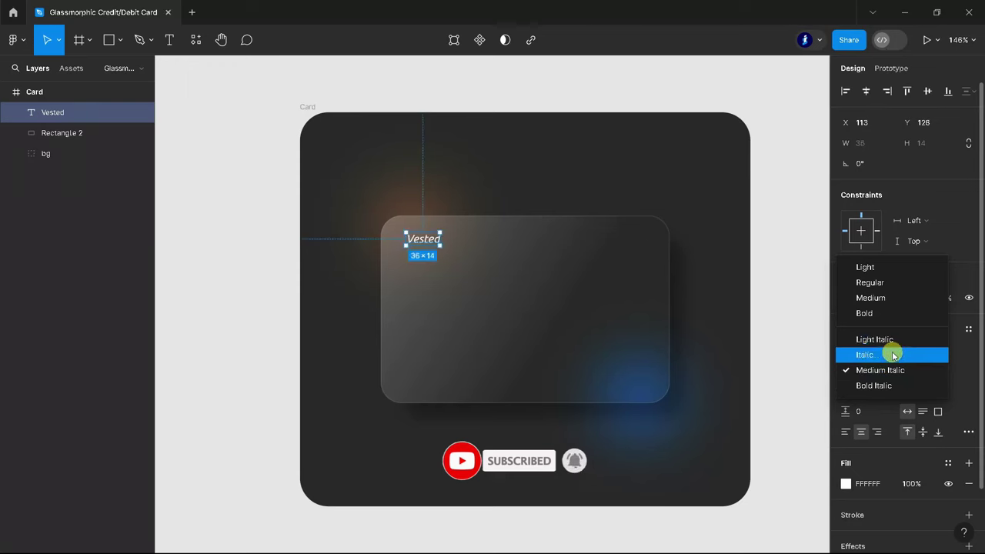
{"action": "left_click", "coordinate": [892, 354]}
{"action": "mouse_move", "coordinate": [897, 390]}
{"action": "left_mouse_down"}
{"action": "mouse_move", "coordinate": [923, 391]}
{"action": "mouse_move", "coordinate": [897, 389]}
{"action": "left_mouse_up"}
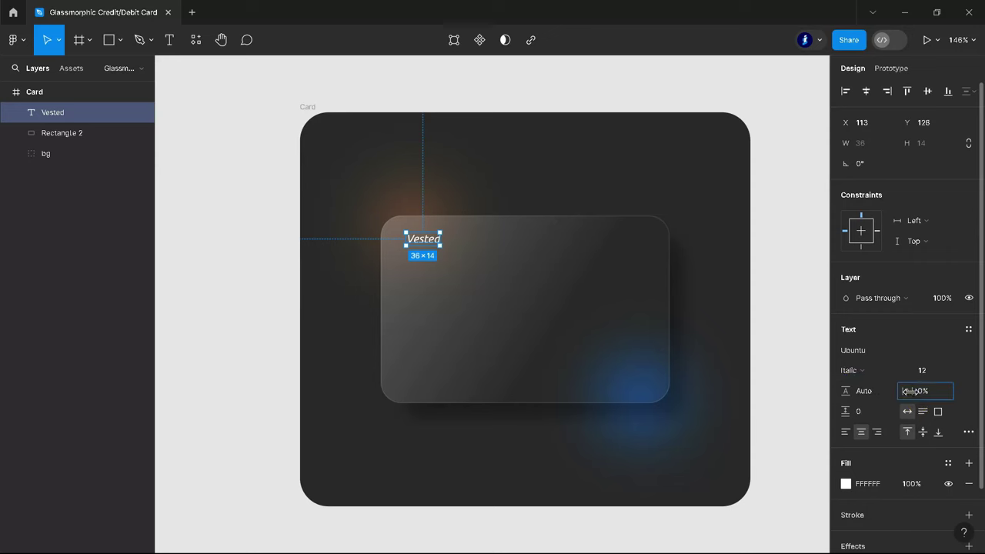
{"action": "left_click_drag", "start_coordinate": [411, 241], "coordinate": [419, 240]}
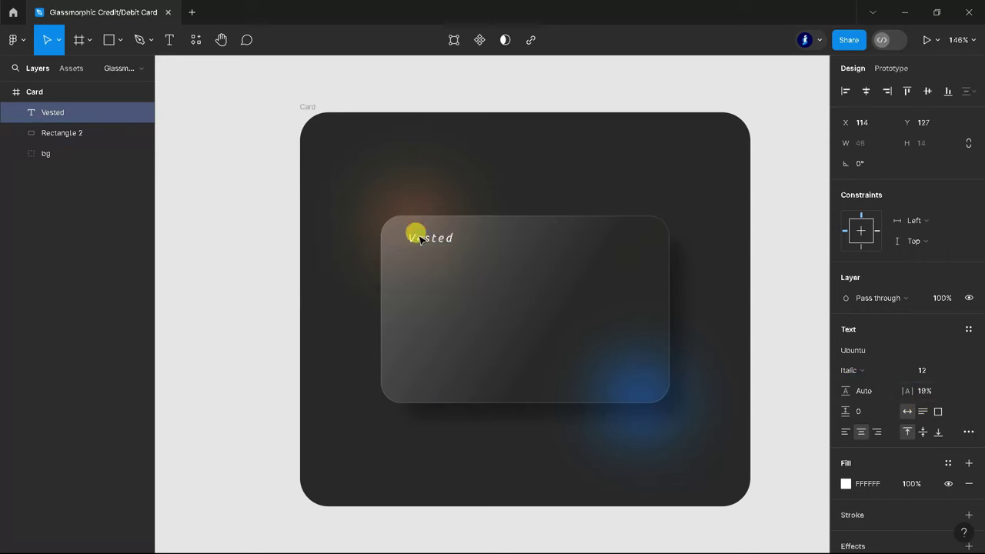
Step: Fill Vested with gold E5AC3C and nudge it slightly down and right
{"action": "left_click", "coordinate": [846, 483]}
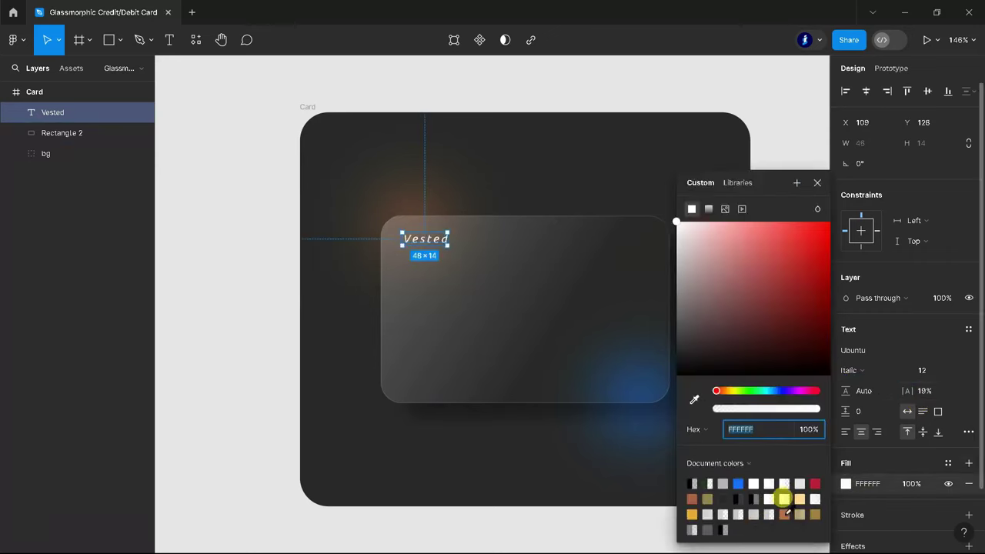
{"action": "left_click", "coordinate": [784, 514]}
{"action": "left_click", "coordinate": [799, 513]}
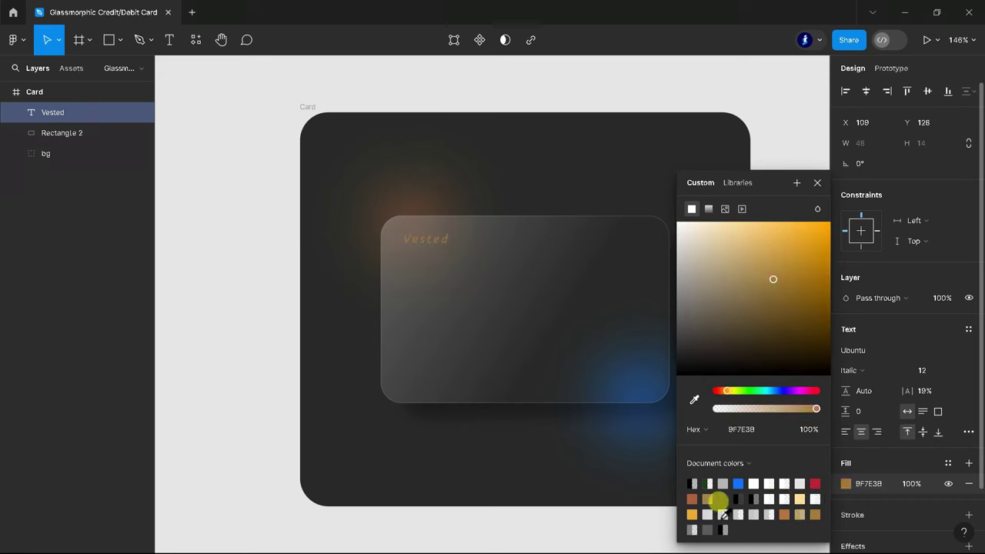
{"action": "left_click", "coordinate": [691, 514]}
{"action": "left_click", "coordinate": [817, 182]}
{"action": "key", "text": "Right"}
{"action": "key", "text": "Right"}
{"action": "key", "text": "Down"}
Step: Add the card-number text below Vested and enlarge its font size
{"action": "left_click", "coordinate": [170, 39]}
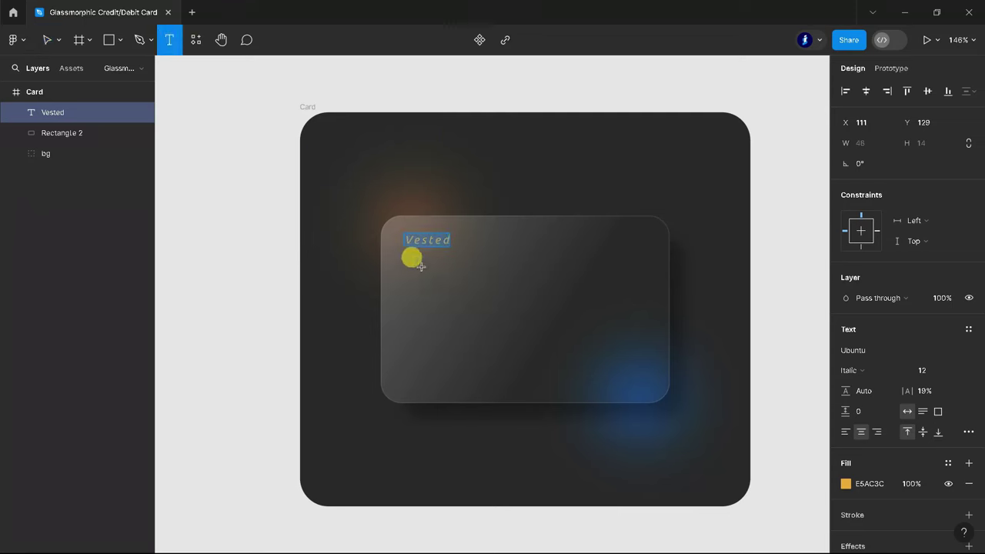
{"action": "left_click", "coordinate": [421, 272]}
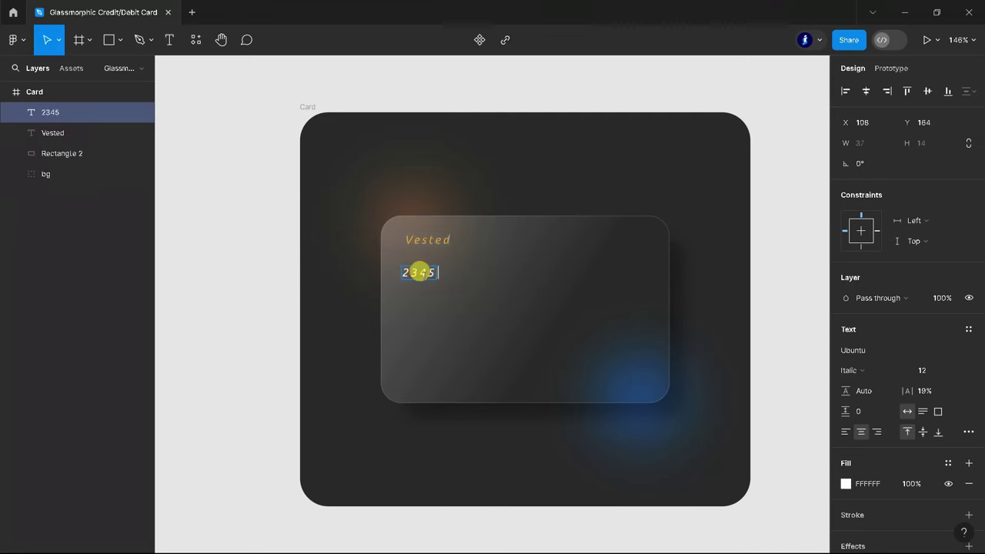
{"action": "type", "text": "2345"}
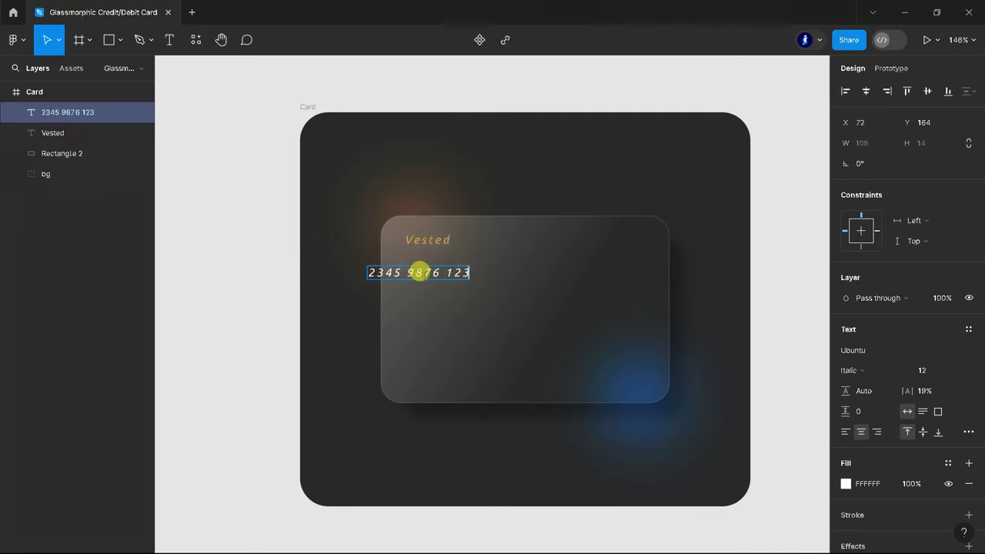
{"action": "type", "text": "987"}
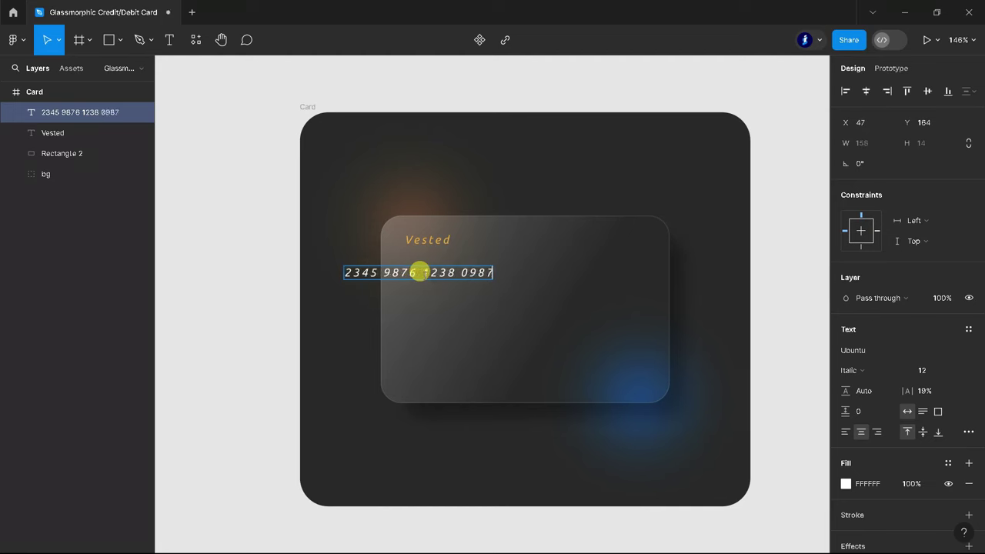
{"action": "key", "text": "Escape"}
{"action": "left_click_drag", "start_coordinate": [387, 269], "coordinate": [453, 270]}
{"action": "left_click", "coordinate": [958, 370]}
{"action": "left_click_drag", "start_coordinate": [546, 264], "coordinate": [546, 267]}
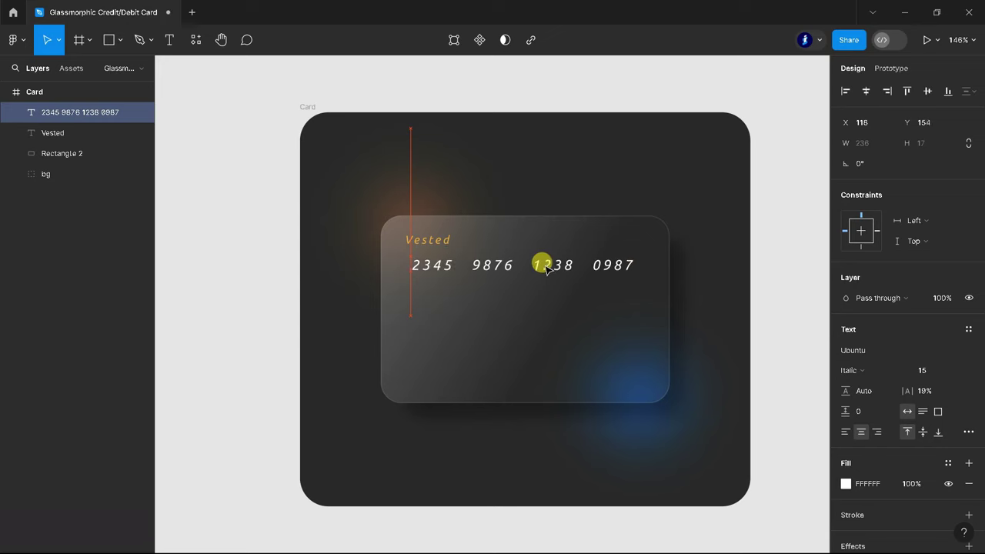
Step: Space out the card number's digit groups and colour the text light grey
{"action": "double_click", "coordinate": [479, 266]}
{"action": "left_click", "coordinate": [453, 266]}
{"action": "left_click", "coordinate": [523, 265]}
{"action": "left_click", "coordinate": [576, 262]}
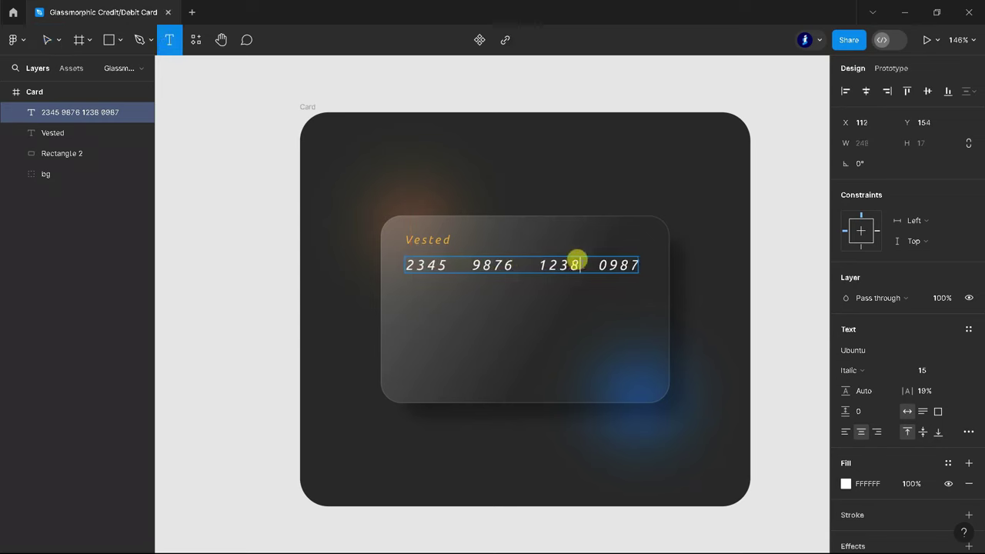
{"action": "left_click", "coordinate": [49, 51]}
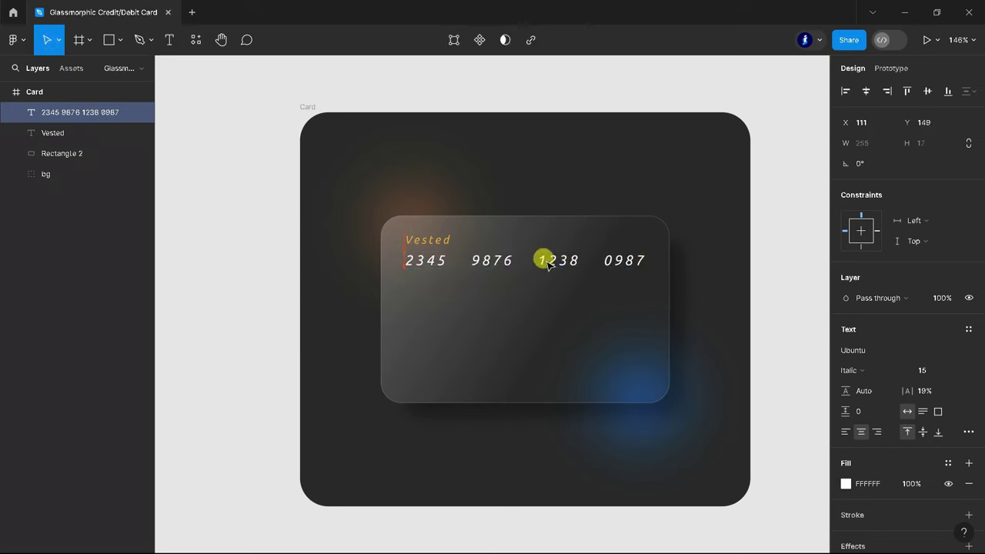
{"action": "left_click", "coordinate": [253, 281]}
{"action": "left_click", "coordinate": [382, 250]}
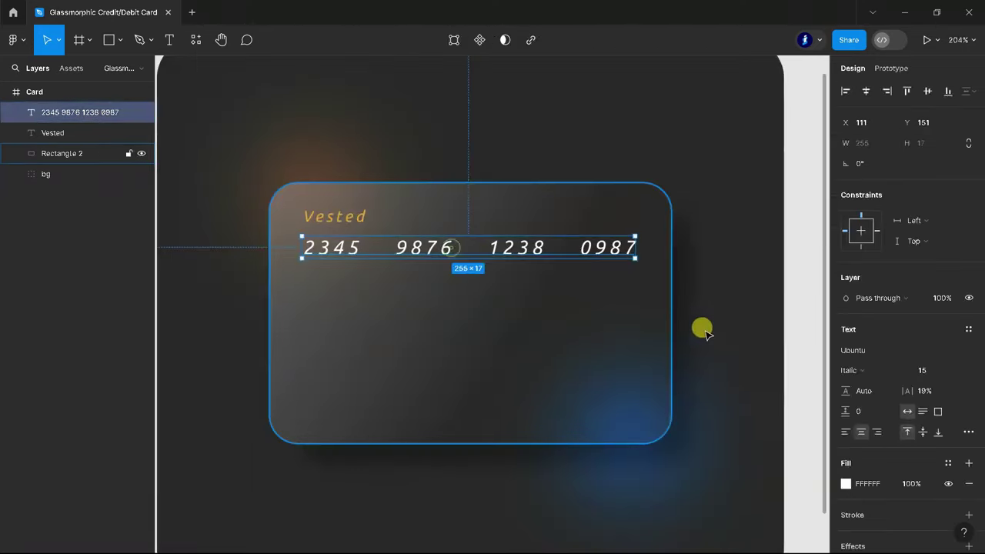
{"action": "scroll", "coordinate": [877, 415], "scroll_direction": "down", "scroll_amount": 2}
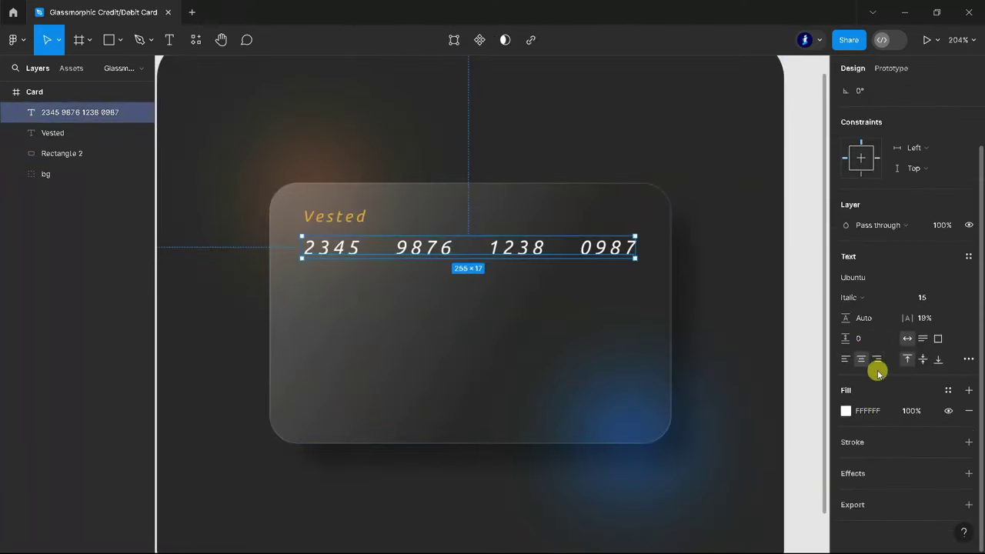
{"action": "left_click", "coordinate": [849, 413]}
{"action": "left_click_drag", "start_coordinate": [677, 246], "coordinate": [674, 267]}
{"action": "left_click", "coordinate": [917, 492]}
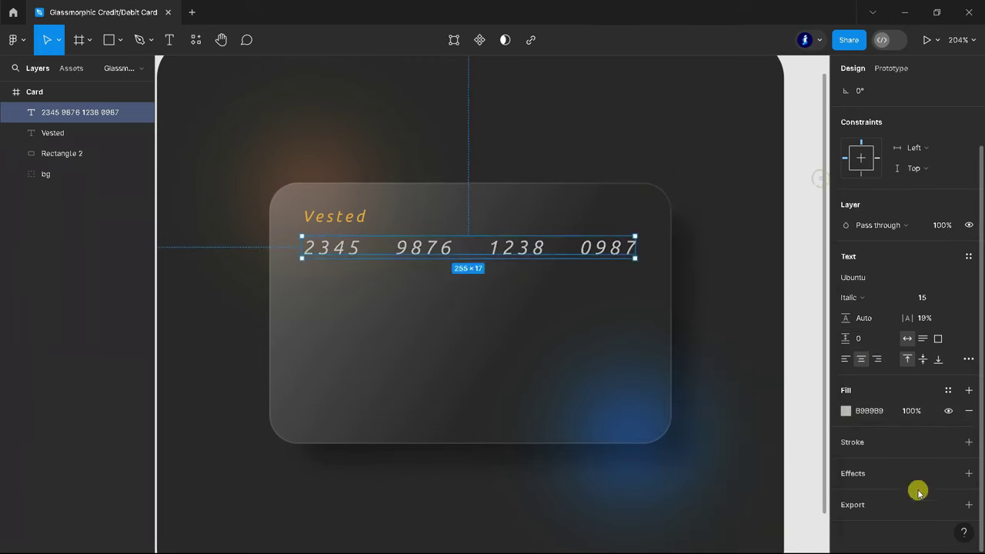
Step: Give the card number a drop shadow with Y offset 3, adjusting opacity and blur
{"action": "left_click", "coordinate": [968, 473]}
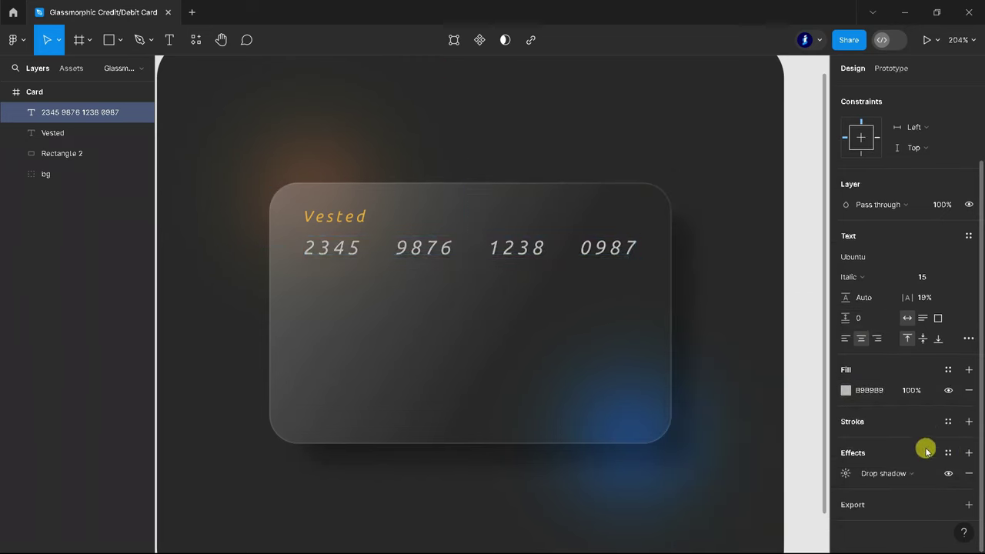
{"action": "left_click", "coordinate": [845, 473]}
{"action": "left_click", "coordinate": [761, 526]}
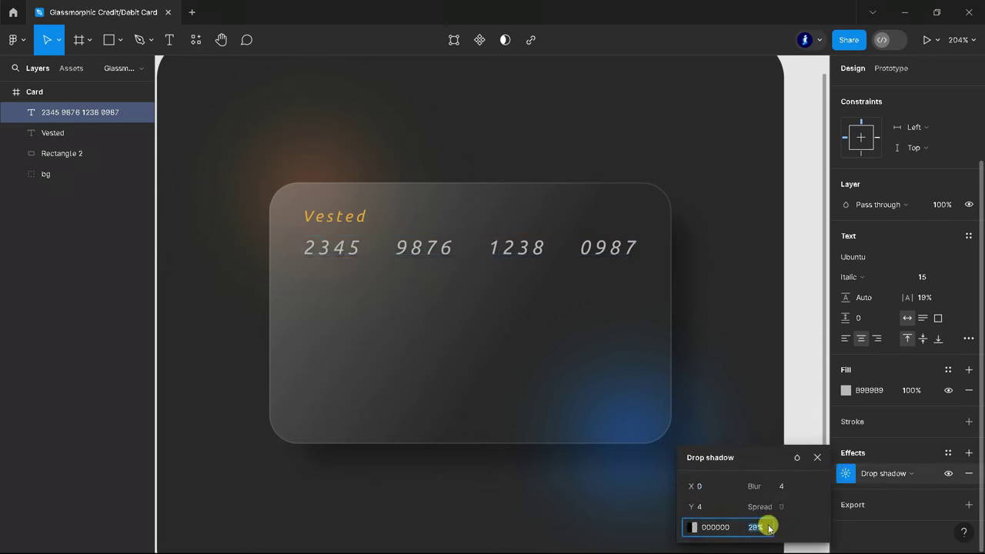
{"action": "type", "text": "41"}
{"action": "left_click", "coordinate": [710, 509]}
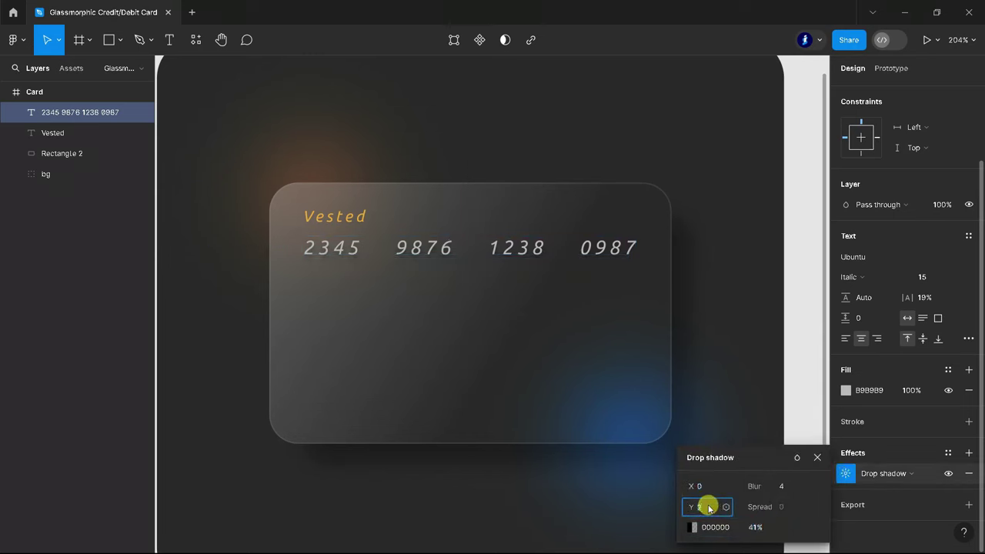
{"action": "key", "text": "Up"}
{"action": "key", "text": "Up"}
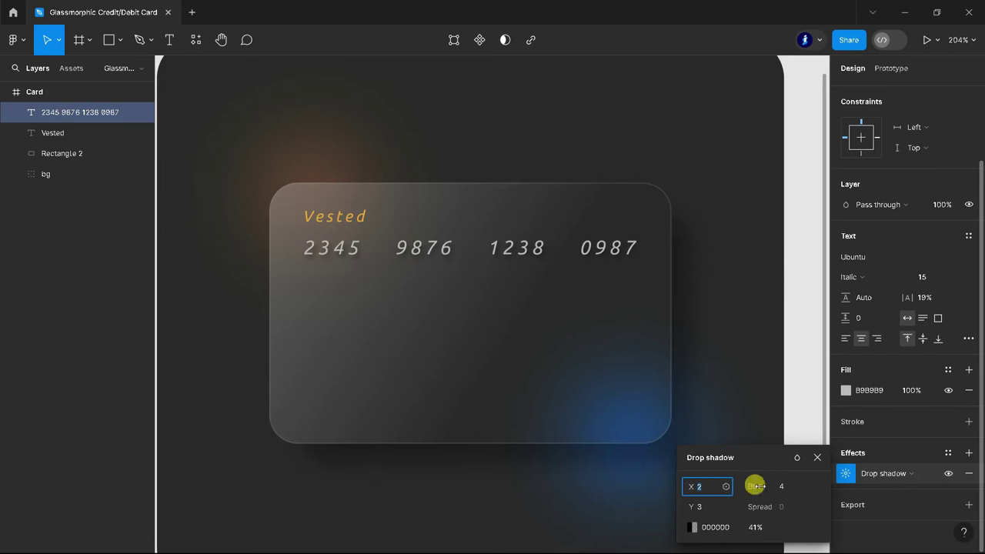
{"action": "left_click", "coordinate": [791, 490]}
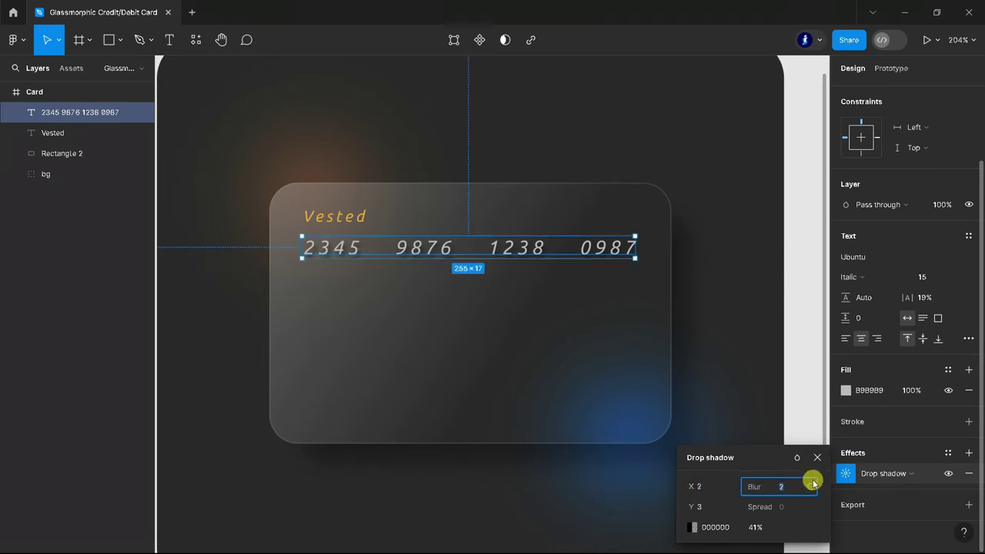
{"action": "left_click", "coordinate": [804, 400]}
{"action": "left_click", "coordinate": [787, 315]}
{"action": "scroll", "coordinate": [780, 444], "scroll_direction": "down", "scroll_amount": 3}
{"action": "scroll", "coordinate": [744, 369], "scroll_direction": "up", "scroll_amount": 1}
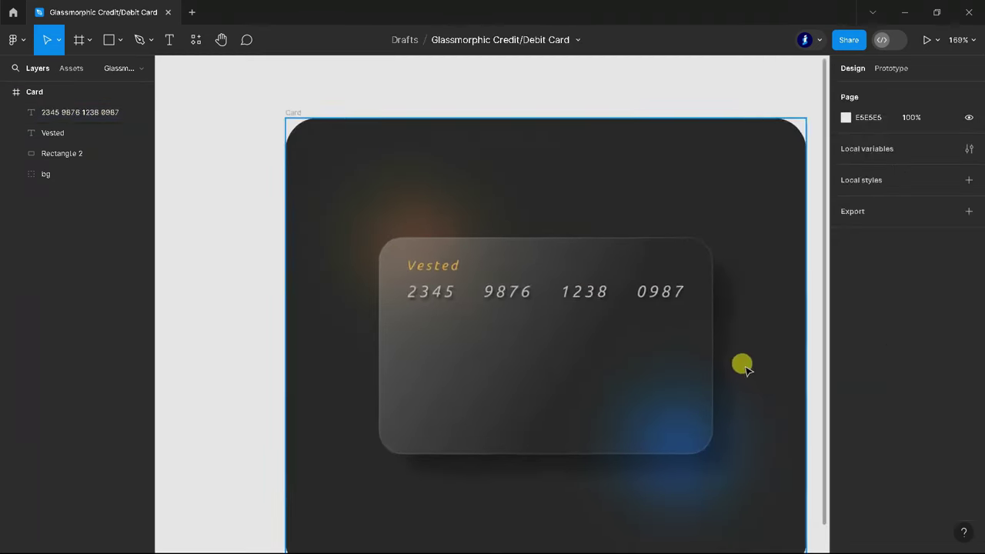
{"action": "scroll", "coordinate": [742, 365], "scroll_direction": "up", "scroll_amount": 1}
{"action": "scroll", "coordinate": [767, 373], "scroll_direction": "down", "scroll_amount": 1}
{"action": "scroll", "coordinate": [769, 380], "scroll_direction": "down", "scroll_amount": 1}
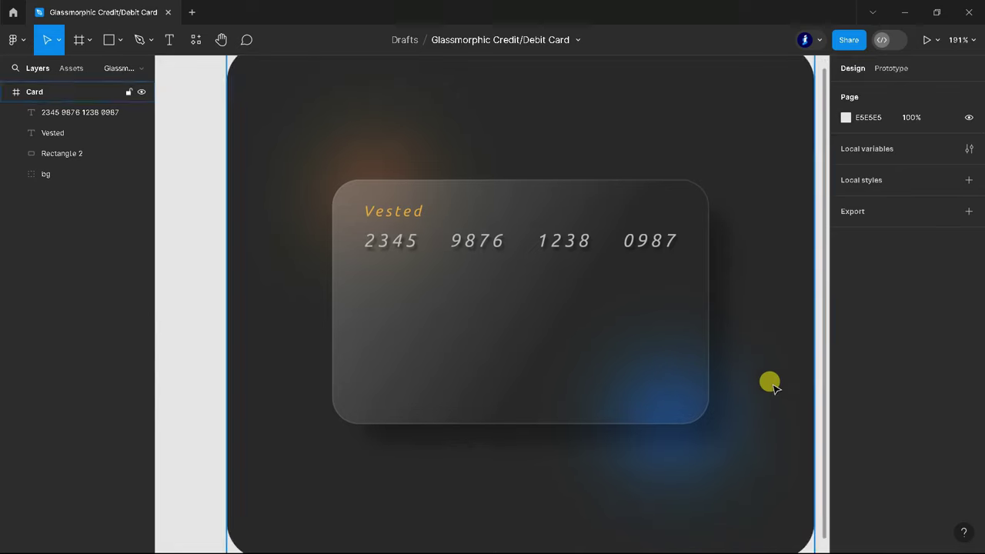
{"action": "scroll", "coordinate": [416, 296], "scroll_direction": "up", "scroll_amount": 5}
Step: Draw a 32×24 chip rectangle with corner radius 4, nudged left below the card number
{"action": "left_click", "coordinate": [108, 39]}
{"action": "mouse_move", "coordinate": [323, 265]}
{"action": "left_mouse_down"}
{"action": "mouse_move", "coordinate": [451, 370]}
{"action": "mouse_move", "coordinate": [445, 387]}
{"action": "left_mouse_up"}
{"action": "left_click", "coordinate": [865, 145]}
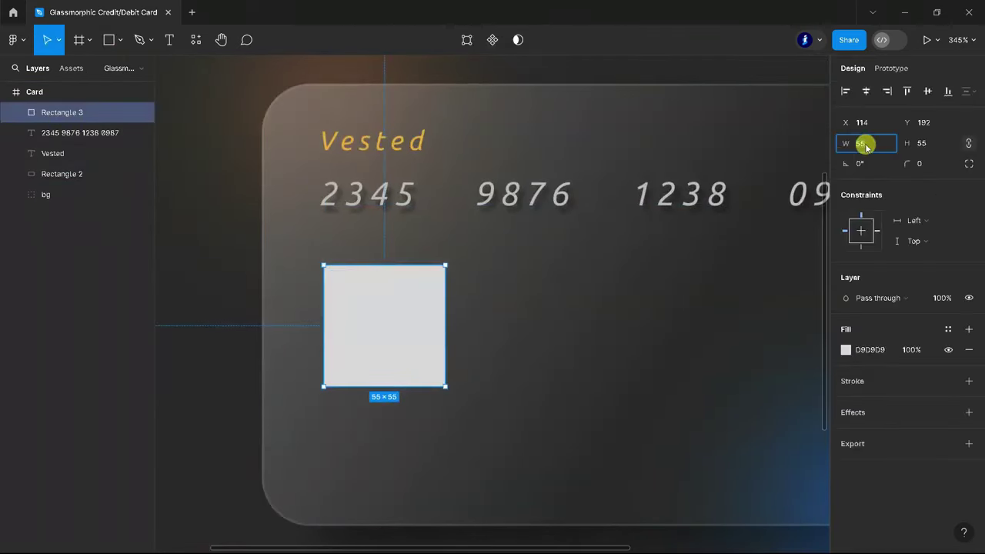
{"action": "left_click", "coordinate": [923, 143]}
{"action": "type", "text": "24"}
{"action": "key", "text": "Return"}
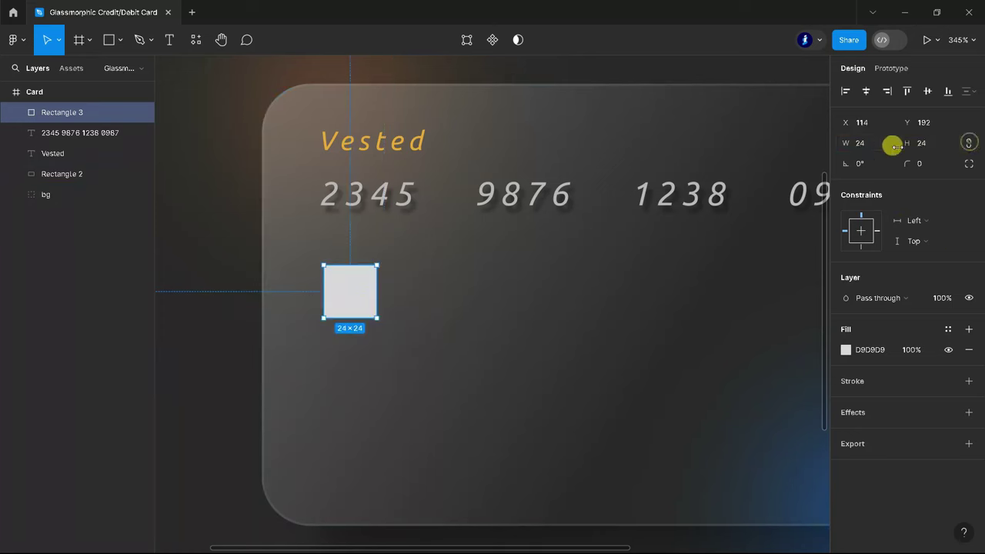
{"action": "type", "text": "32"}
{"action": "key", "text": "Return"}
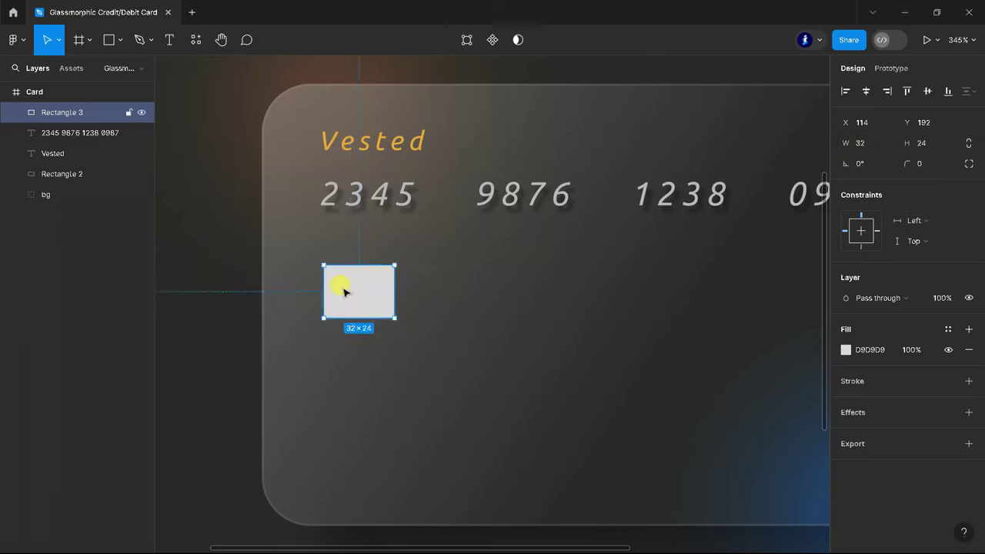
{"action": "left_click_drag", "start_coordinate": [341, 286], "coordinate": [333, 286]}
{"action": "type", "text": "3"}
{"action": "key", "text": "Return"}
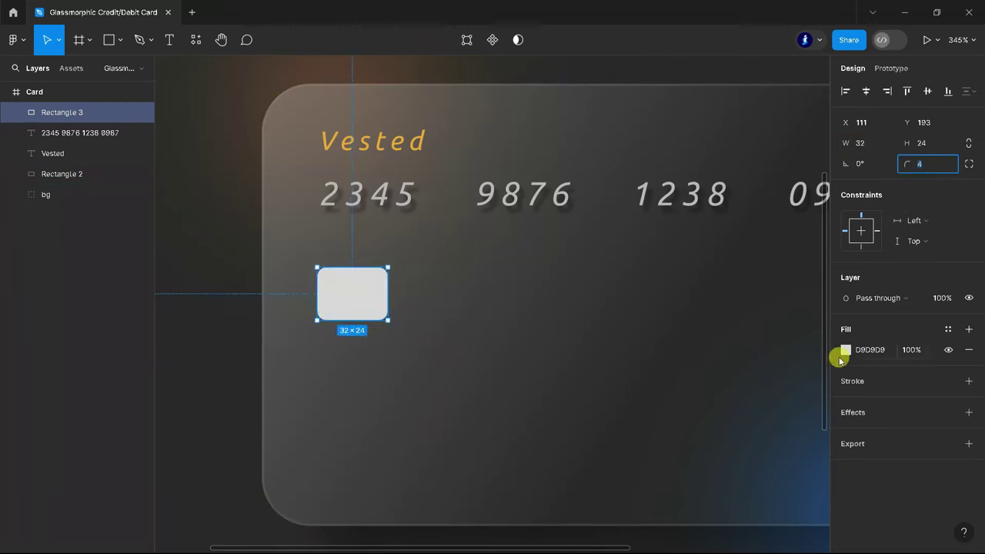
{"action": "left_click", "coordinate": [845, 350]}
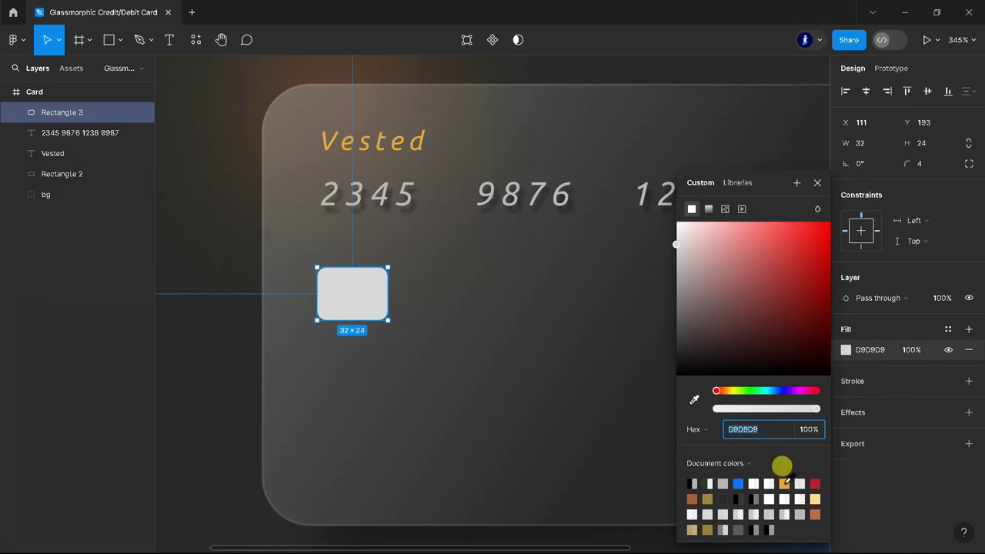
Step: Fill the chip with a diagonal linear gradient from E5AC3C to FFDA93
{"action": "left_click", "coordinate": [708, 209]}
{"action": "left_click", "coordinate": [783, 483]}
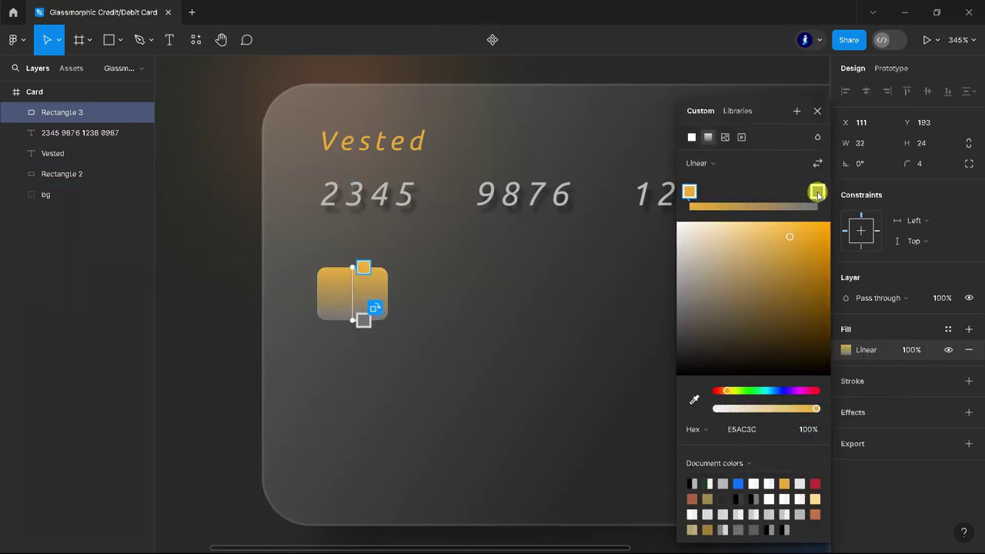
{"action": "left_click", "coordinate": [707, 499]}
{"action": "left_click_drag", "start_coordinate": [363, 267], "coordinate": [325, 263]}
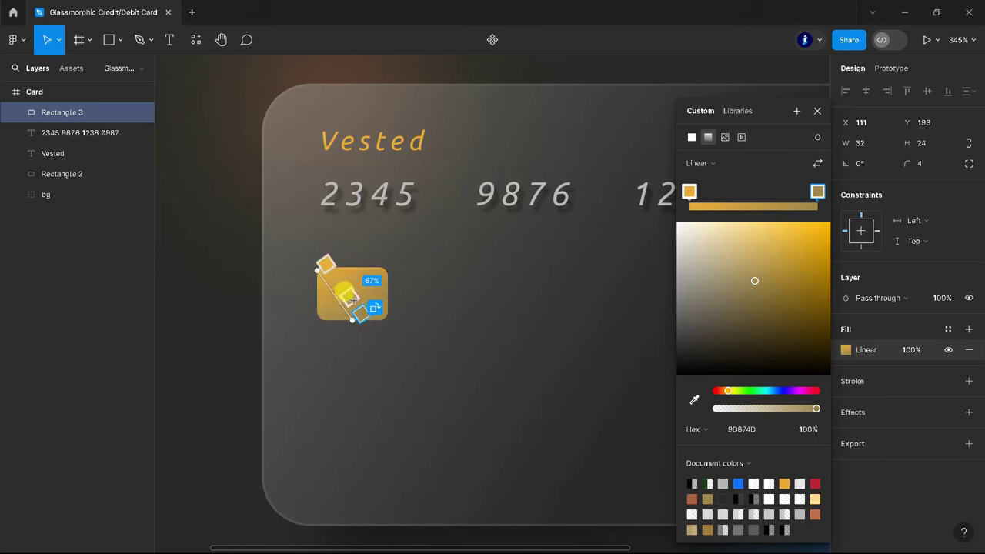
{"action": "left_click_drag", "start_coordinate": [354, 300], "coordinate": [387, 317]}
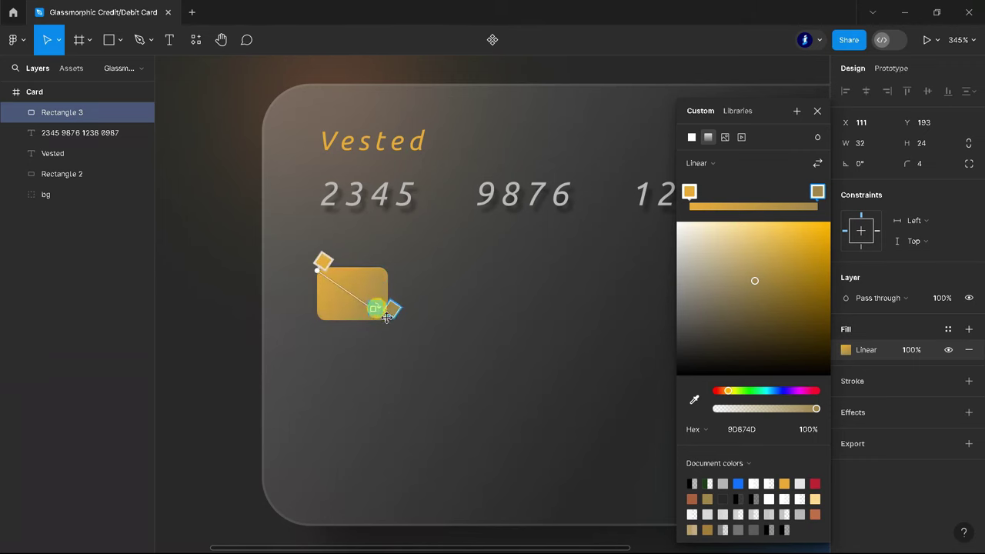
{"action": "left_click", "coordinate": [815, 499]}
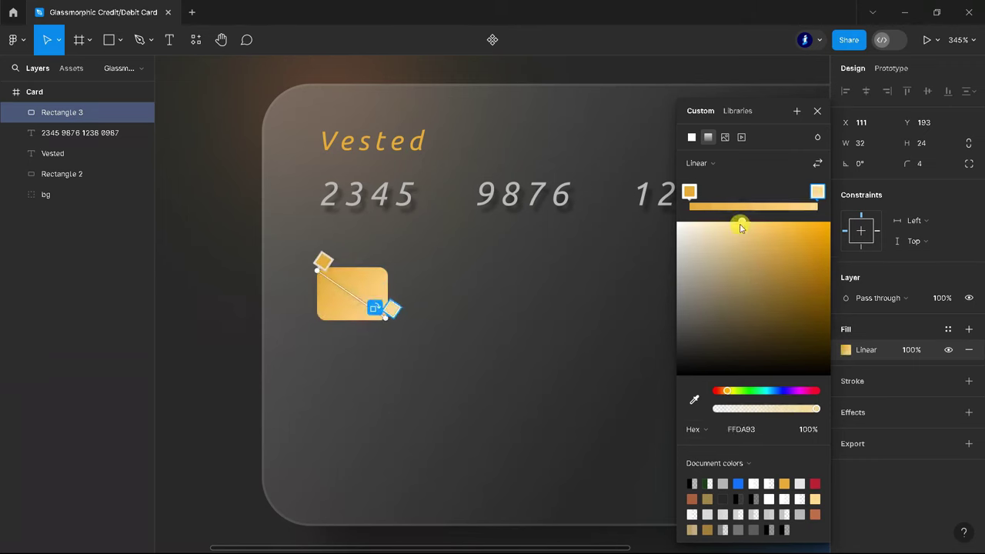
{"action": "left_click", "coordinate": [817, 110]}
Step: Add a 0.5 stroke in olive gold 9D874D to the chip
{"action": "left_click", "coordinate": [969, 381]}
{"action": "left_click", "coordinate": [845, 401]}
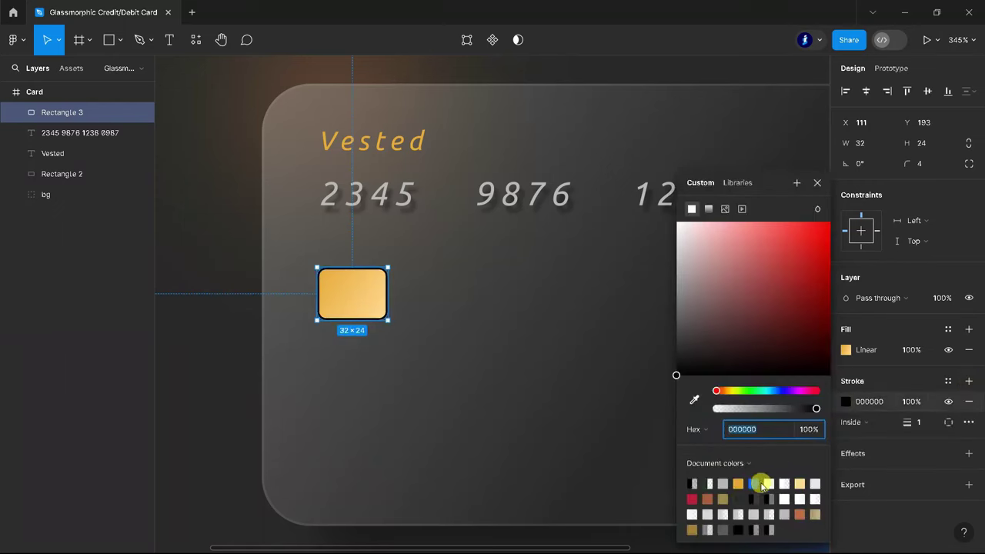
{"action": "left_click", "coordinate": [724, 499]}
{"action": "type", "text": "0.5"}
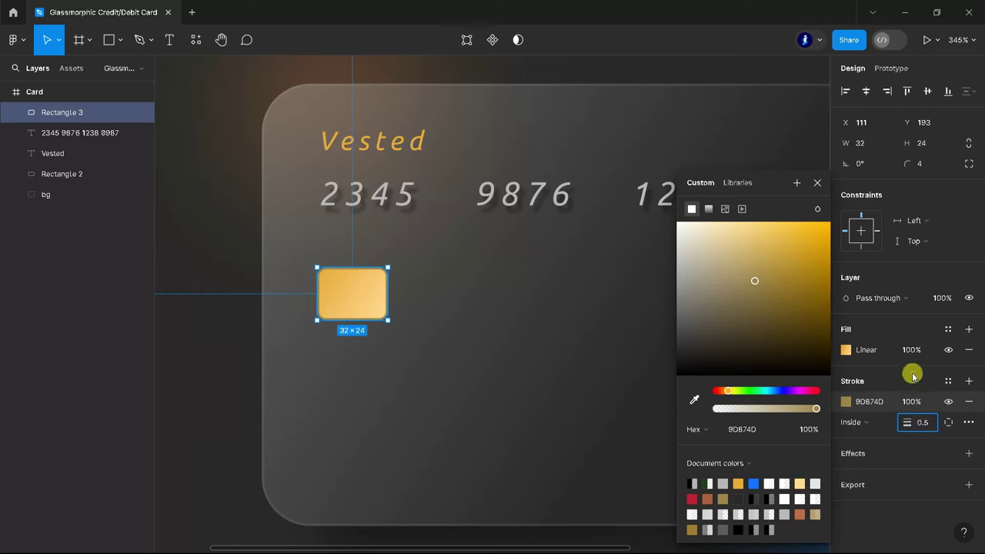
{"action": "key", "text": "Escape"}
{"action": "scroll", "coordinate": [310, 293], "scroll_direction": "up", "scroll_amount": 3}
Step: Draw a vertical 0.5 line across the chip, positioned at Y 193.5
{"action": "scroll", "coordinate": [365, 271], "scroll_direction": "up", "scroll_amount": 3}
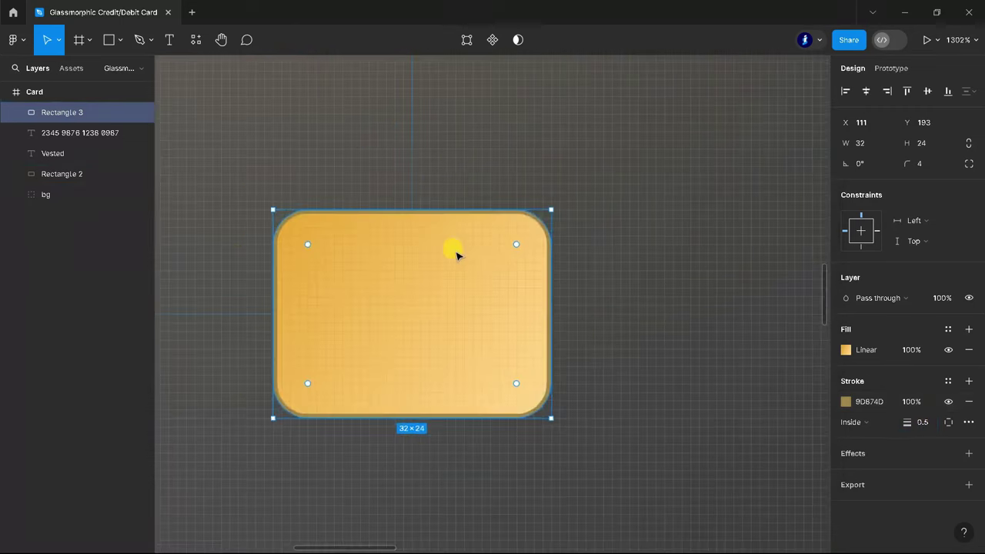
{"action": "left_click", "coordinate": [120, 40]}
{"action": "left_click", "coordinate": [62, 92]}
{"action": "left_click_drag", "start_coordinate": [464, 209], "coordinate": [463, 417]}
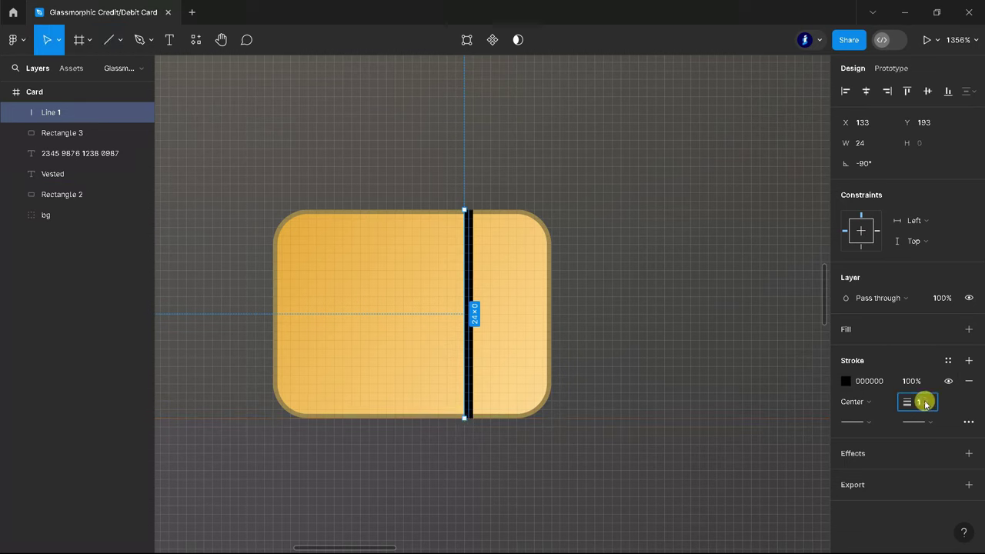
{"action": "type", "text": "0.5"}
{"action": "key", "text": "Return"}
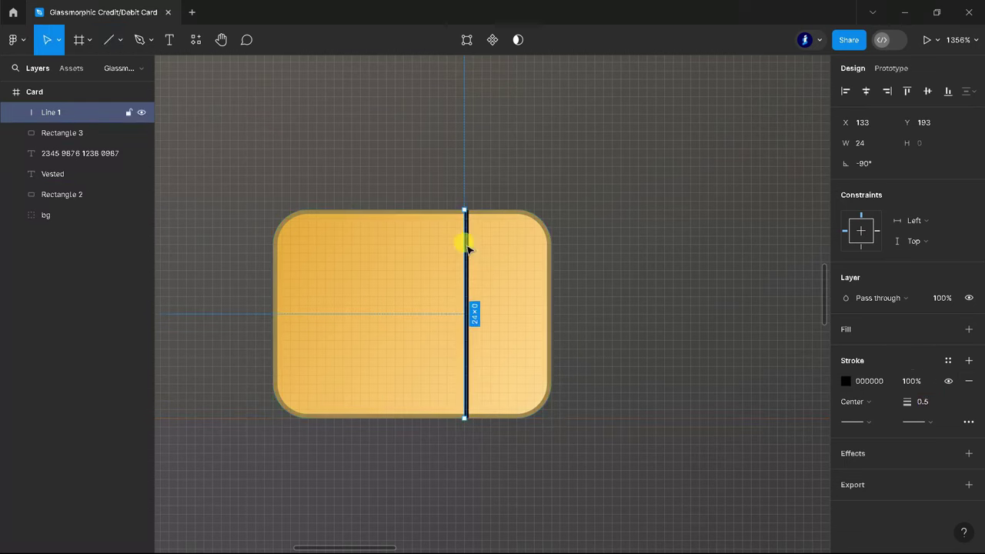
{"action": "scroll", "coordinate": [461, 242], "scroll_direction": "up", "scroll_amount": 3}
{"action": "left_click_drag", "start_coordinate": [466, 205], "coordinate": [465, 219]}
{"action": "scroll", "coordinate": [476, 376], "scroll_direction": "down", "scroll_amount": 2}
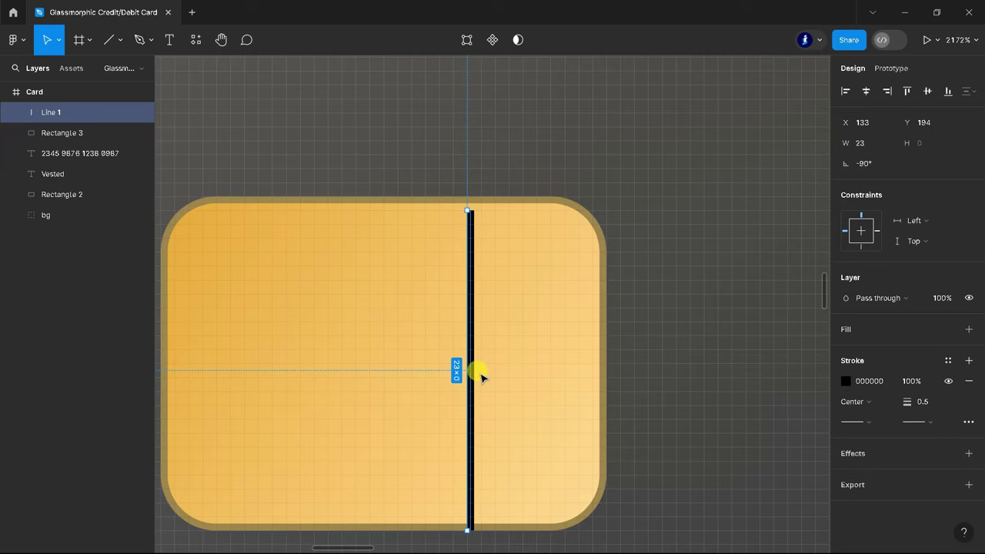
{"action": "left_click_drag", "start_coordinate": [473, 508], "coordinate": [469, 493]}
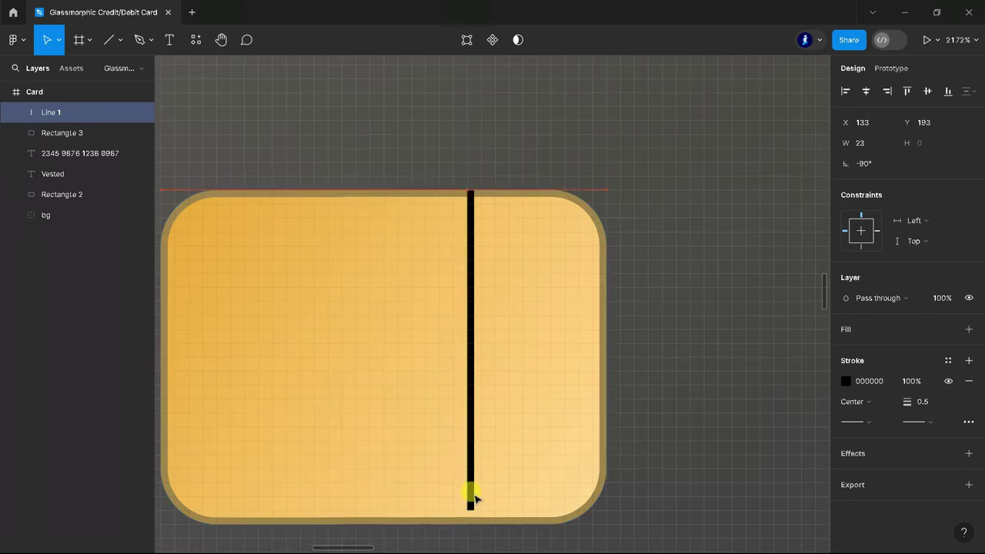
{"action": "left_click", "coordinate": [932, 124]}
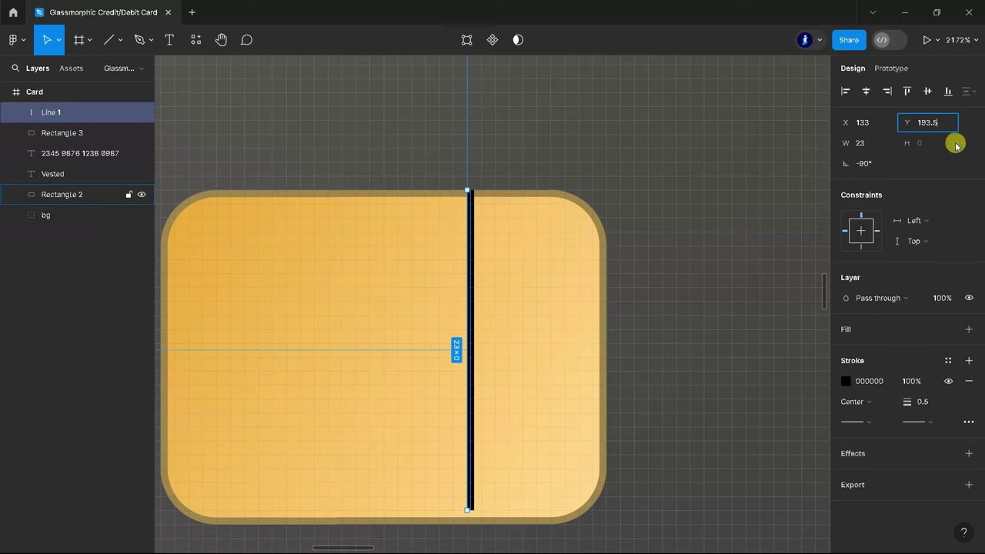
{"action": "key", "text": "Return"}
{"action": "scroll", "coordinate": [610, 300], "scroll_direction": "down", "scroll_amount": 2}
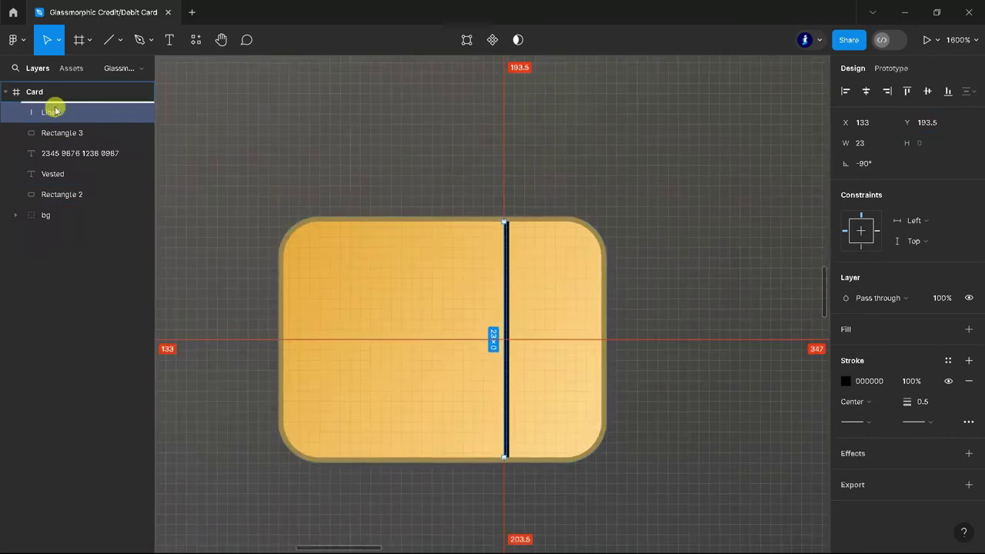
Step: Duplicate the line into a short horizontal line at X 142.5 meeting the vertical line
{"action": "key", "text": "ctrl+d"}
{"action": "mouse_move", "coordinate": [495, 209]}
{"action": "left_mouse_down"}
{"action": "mouse_move", "coordinate": [595, 266]}
{"action": "mouse_move", "coordinate": [613, 354]}
{"action": "mouse_move", "coordinate": [534, 258]}
{"action": "left_mouse_up"}
{"action": "scroll", "coordinate": [585, 339], "scroll_direction": "up", "scroll_amount": 3}
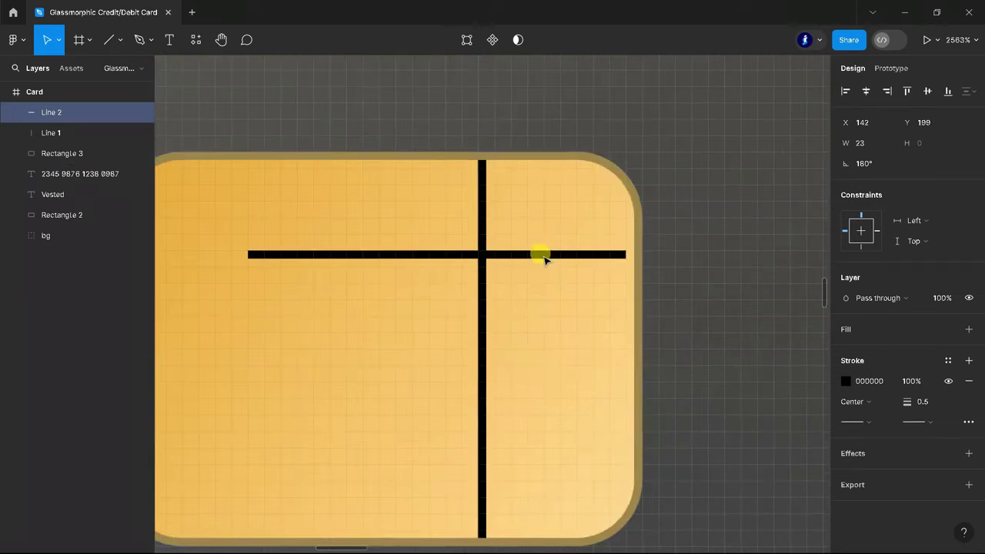
{"action": "key", "text": "Right"}
{"action": "left_click_drag", "start_coordinate": [264, 252], "coordinate": [478, 250]}
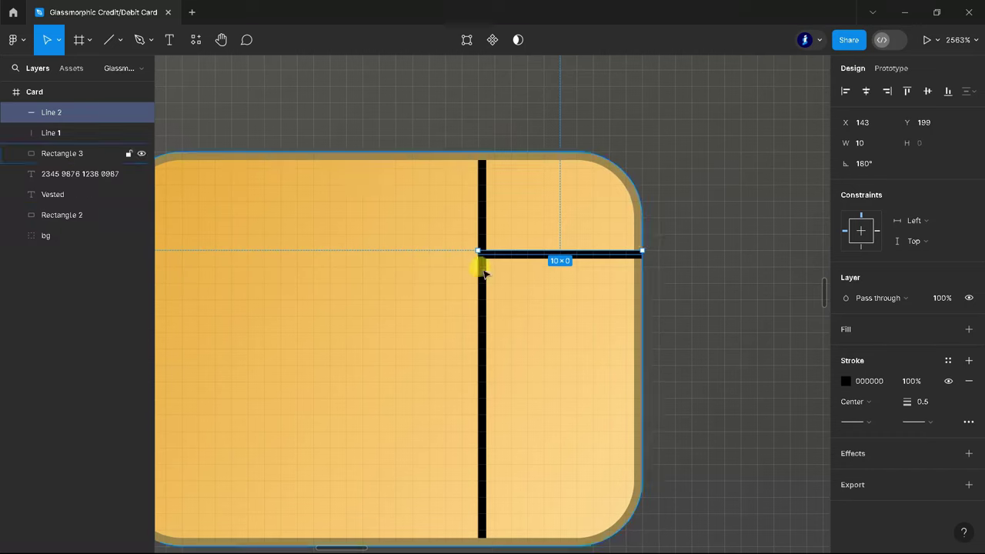
{"action": "left_click_drag", "start_coordinate": [477, 251], "coordinate": [494, 250]}
{"action": "scroll", "coordinate": [566, 246], "scroll_direction": "up", "scroll_amount": 1}
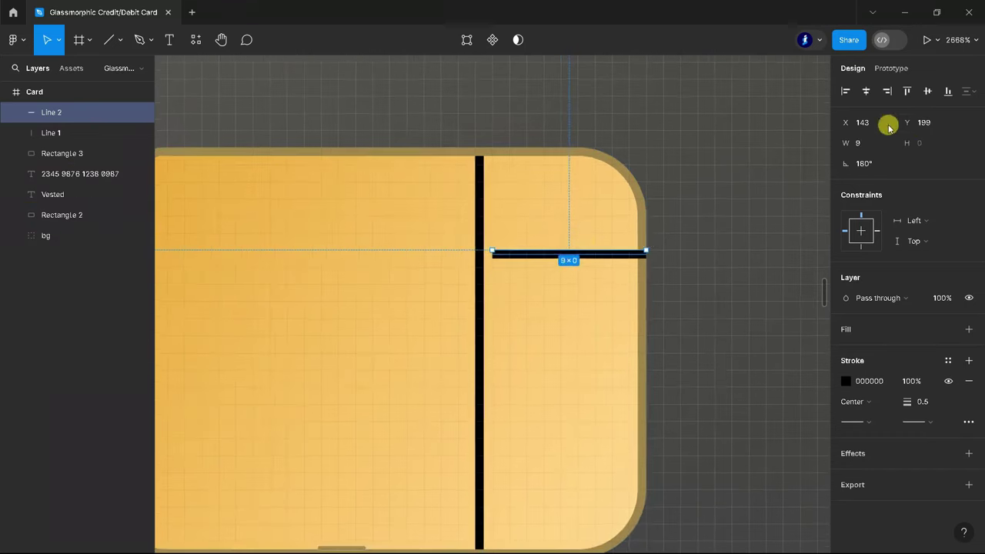
{"action": "type", "text": ".5"}
{"action": "key", "text": "Return"}
{"action": "left_click", "coordinate": [877, 123]}
{"action": "type", "text": "142.5"}
{"action": "key", "text": "Return"}
{"action": "scroll", "coordinate": [585, 168], "scroll_direction": "down", "scroll_amount": 3}
Step: Copy the short line lower on the chip and evenly space the horizontal lines
{"action": "left_click_drag", "start_coordinate": [576, 108], "coordinate": [567, 312]}
{"action": "scroll", "coordinate": [568, 315], "scroll_direction": "up", "scroll_amount": 3}
{"action": "left_click", "coordinate": [579, 367]}
{"action": "left_click_drag", "start_coordinate": [581, 372], "coordinate": [582, 367]}
{"action": "left_click", "coordinate": [576, 246]}
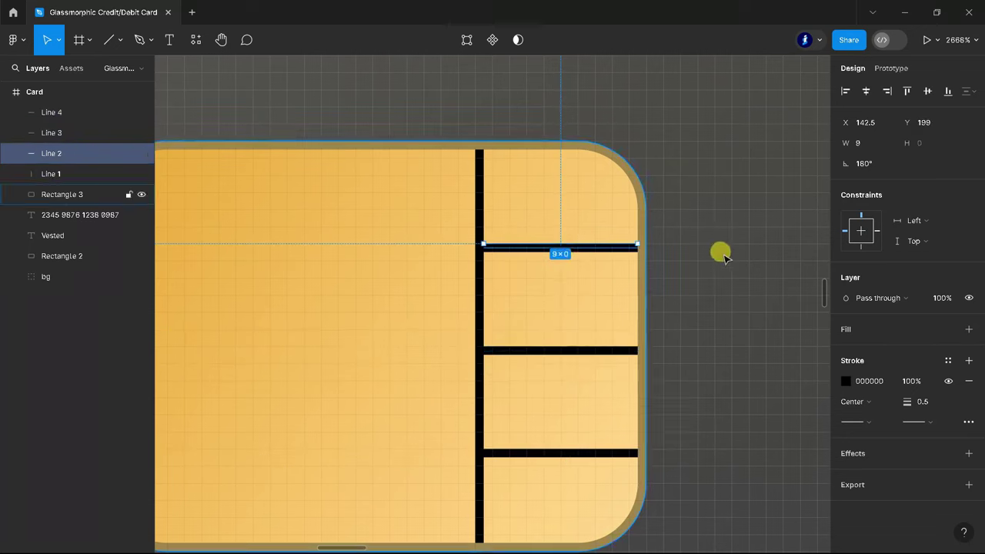
{"action": "key", "text": "Escape"}
{"action": "scroll", "coordinate": [723, 258], "scroll_direction": "down", "scroll_amount": 2}
Step: Draw an L-shaped contact path on the chip's left side with a rounded corner
{"action": "left_click", "coordinate": [139, 39]}
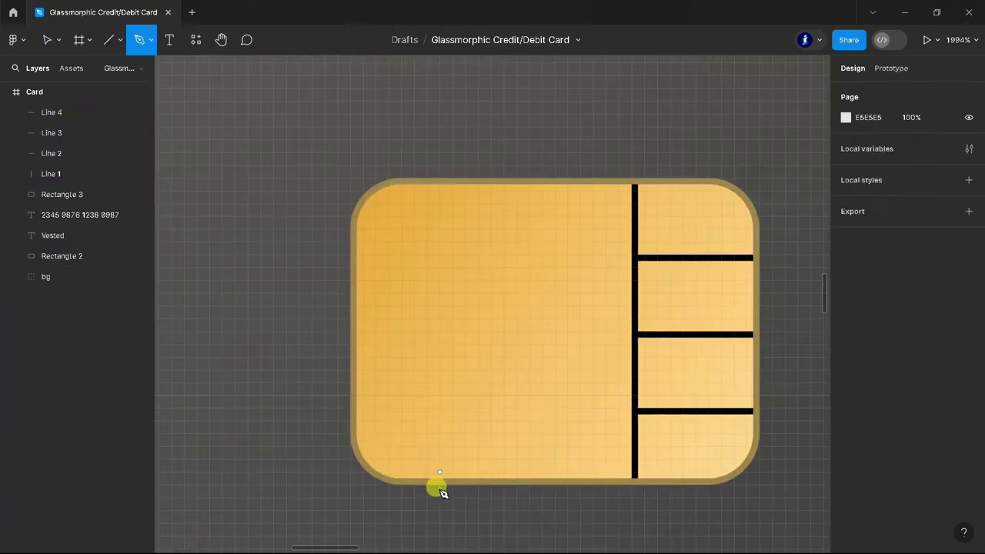
{"action": "scroll", "coordinate": [442, 493], "scroll_direction": "up", "scroll_amount": 1}
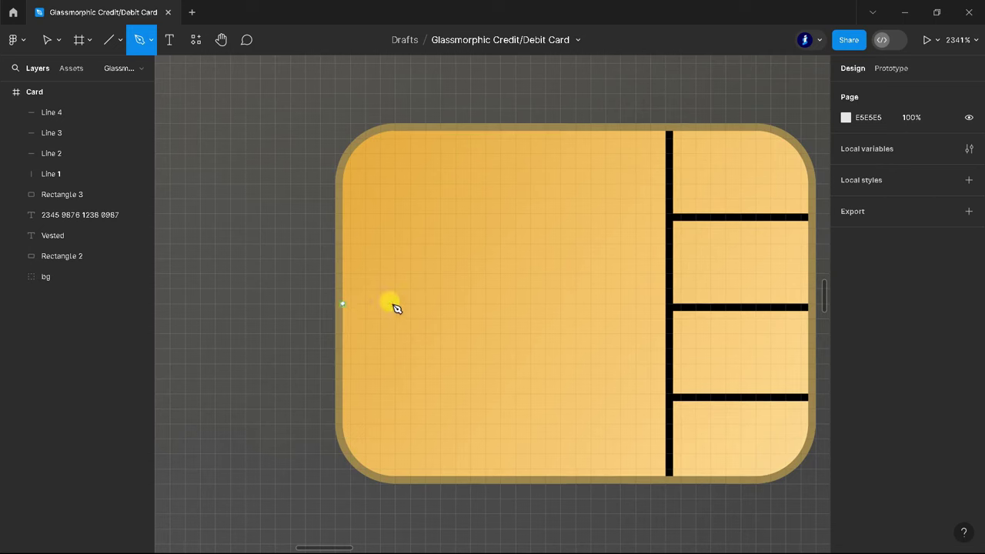
{"action": "left_click", "coordinate": [343, 303]}
{"action": "left_click", "coordinate": [455, 304]}
{"action": "left_click", "coordinate": [454, 475]}
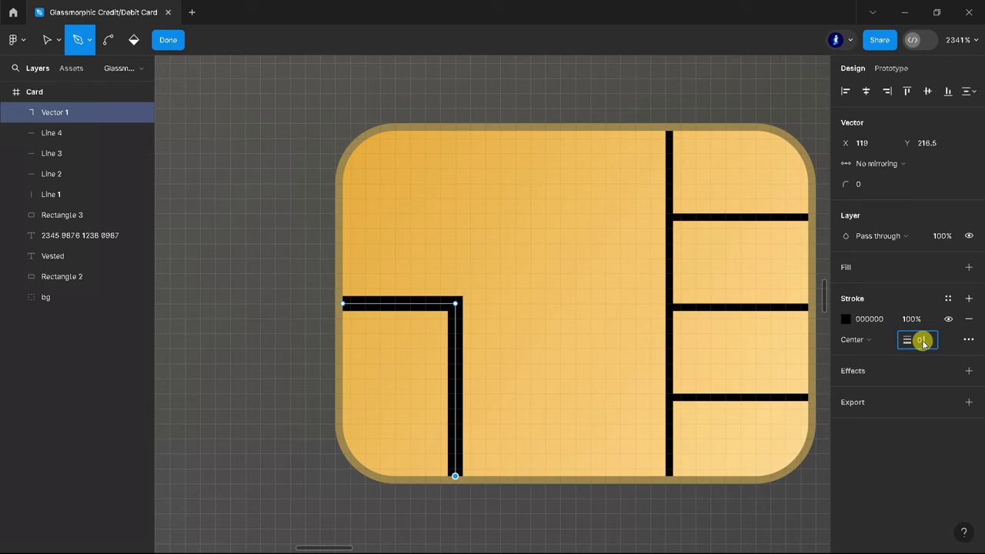
{"action": "type", "text": "5"}
{"action": "left_click", "coordinate": [866, 185]}
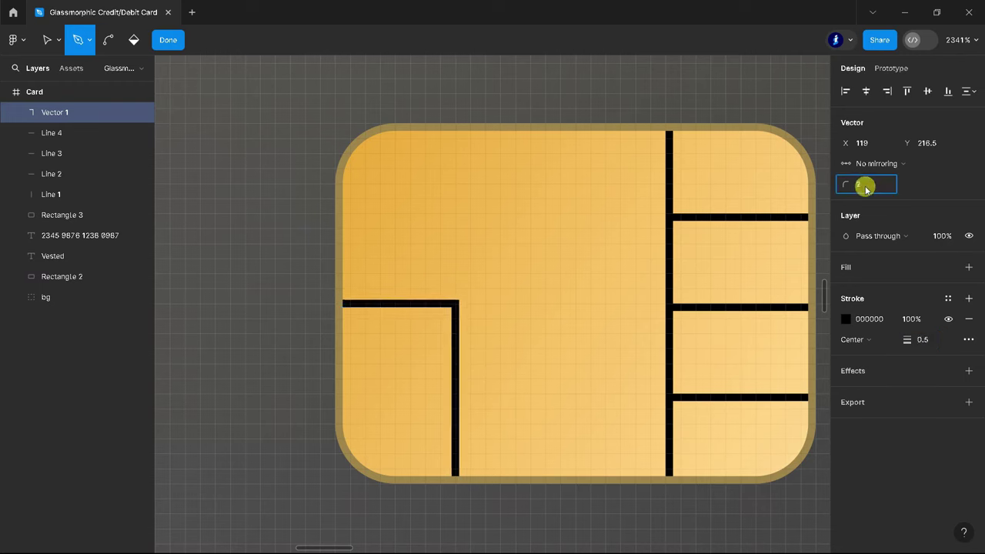
{"action": "left_click", "coordinate": [167, 39]}
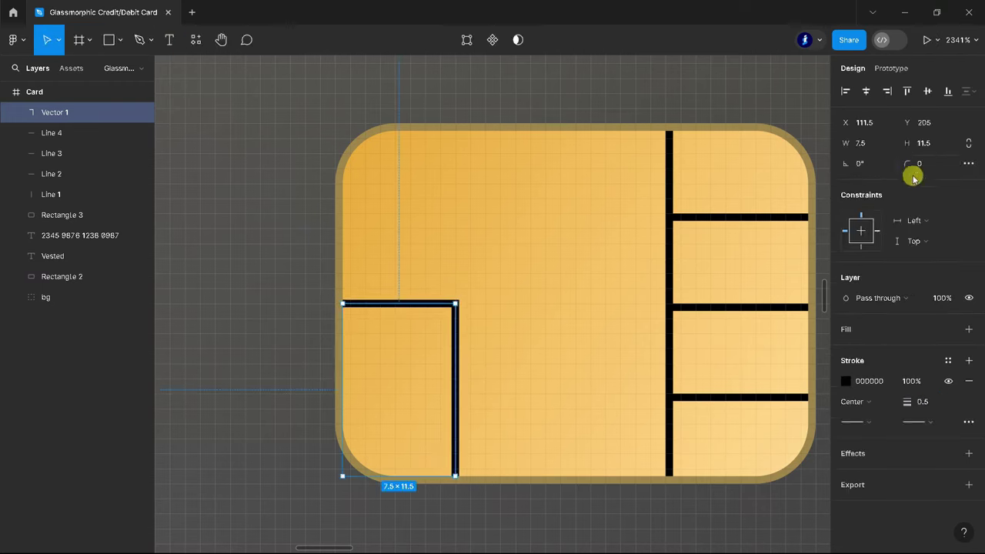
{"action": "type", "text": "1"}
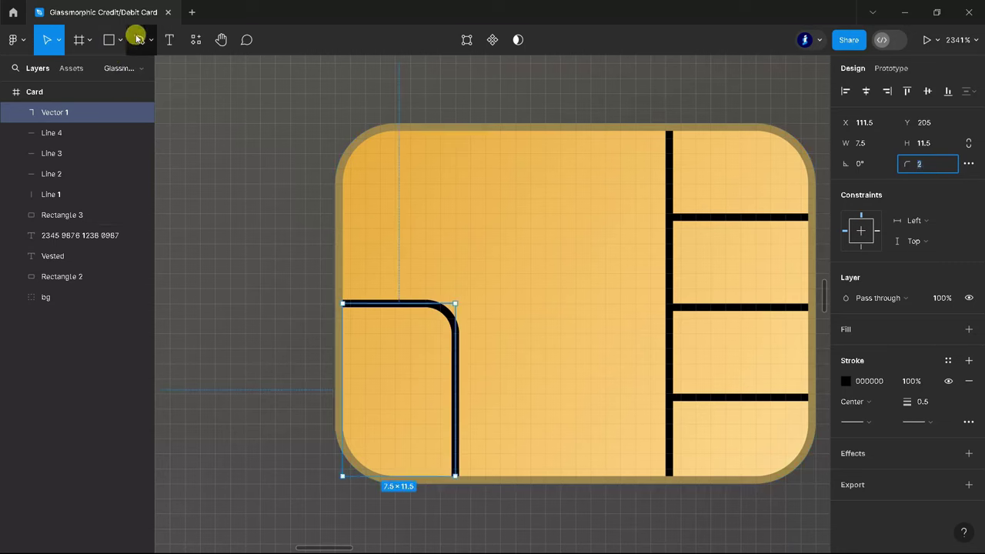
Step: Add a horizontal 0.5-weight line inside the L contact at Y 211
{"action": "left_click", "coordinate": [120, 39]}
{"action": "left_click", "coordinate": [79, 88]}
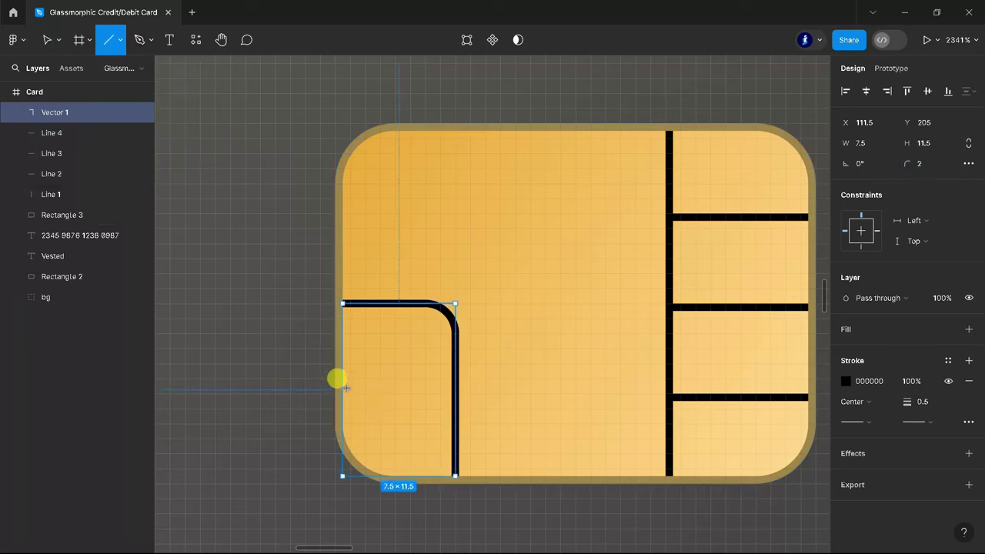
{"action": "left_click_drag", "start_coordinate": [350, 378], "coordinate": [455, 377]}
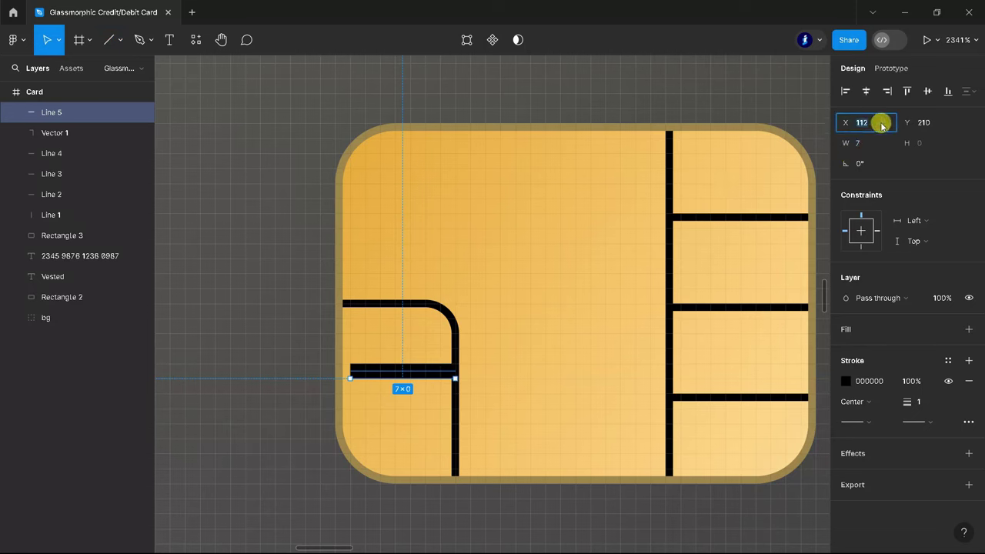
{"action": "type", "text": "111.5"}
{"action": "key", "text": "Return"}
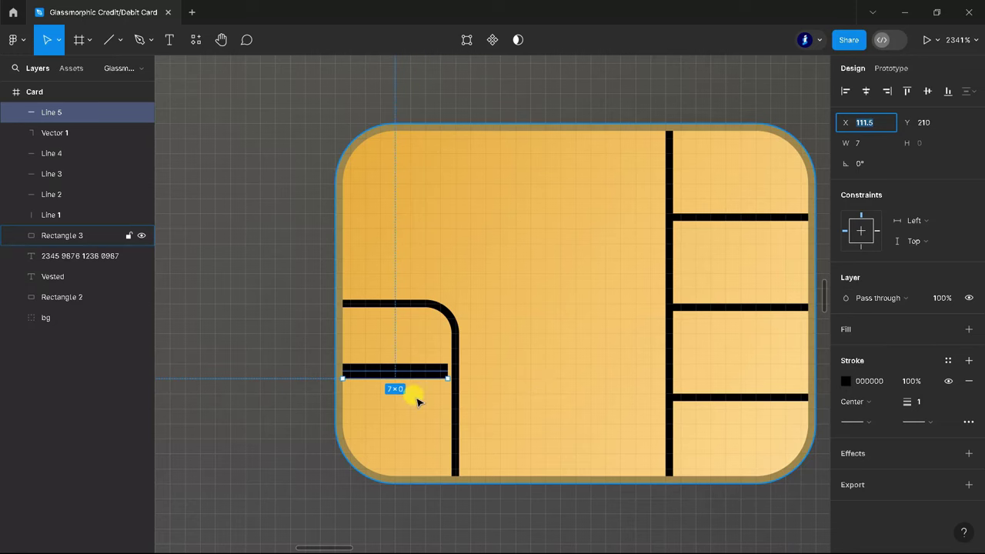
{"action": "left_click", "coordinate": [931, 121]}
{"action": "key", "text": "Down"}
{"action": "left_click", "coordinate": [923, 403]}
{"action": "key", "text": "Return"}
{"action": "left_click", "coordinate": [929, 122]}
{"action": "type", "text": "211"}
{"action": "key", "text": "Return"}
{"action": "scroll", "coordinate": [542, 323], "scroll_direction": "up", "scroll_amount": 5}
{"action": "scroll", "coordinate": [542, 323], "scroll_direction": "down", "scroll_amount": 5}
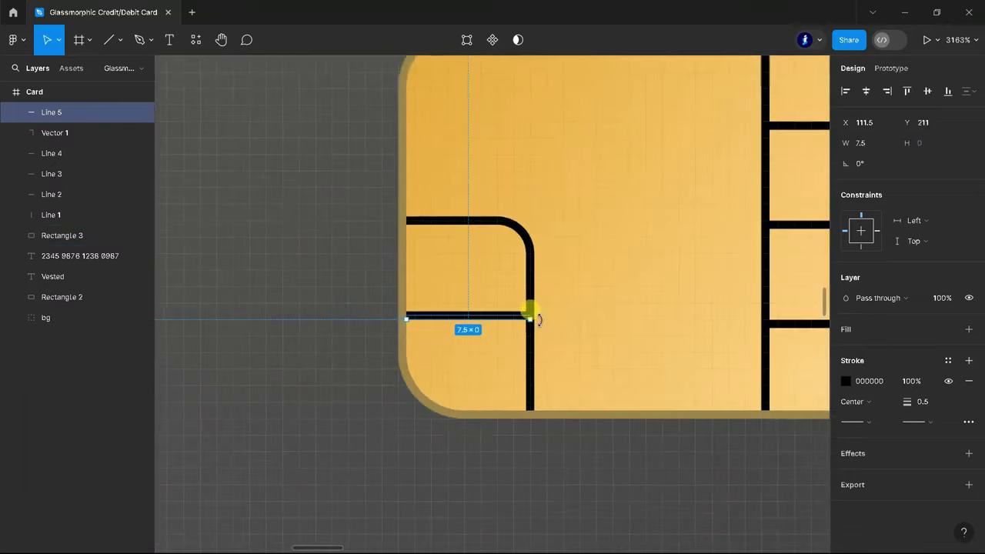
{"action": "scroll", "coordinate": [527, 312], "scroll_direction": "down", "scroll_amount": 5}
{"action": "left_click", "coordinate": [405, 433]}
{"action": "scroll", "coordinate": [531, 381], "scroll_direction": "down", "scroll_amount": 2}
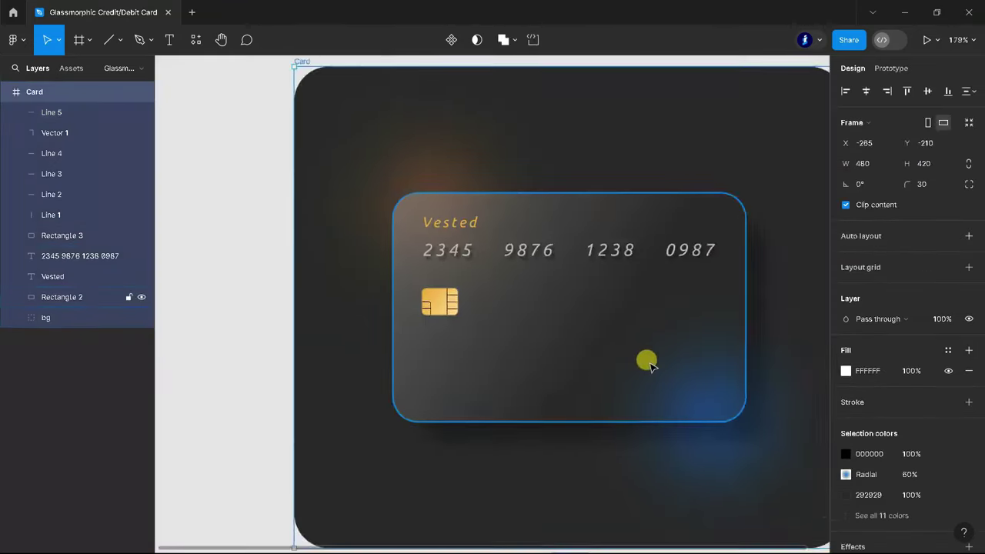
Step: Group the chip layers into a group named Chip
{"action": "scroll", "coordinate": [648, 363], "scroll_direction": "up", "scroll_amount": 1}
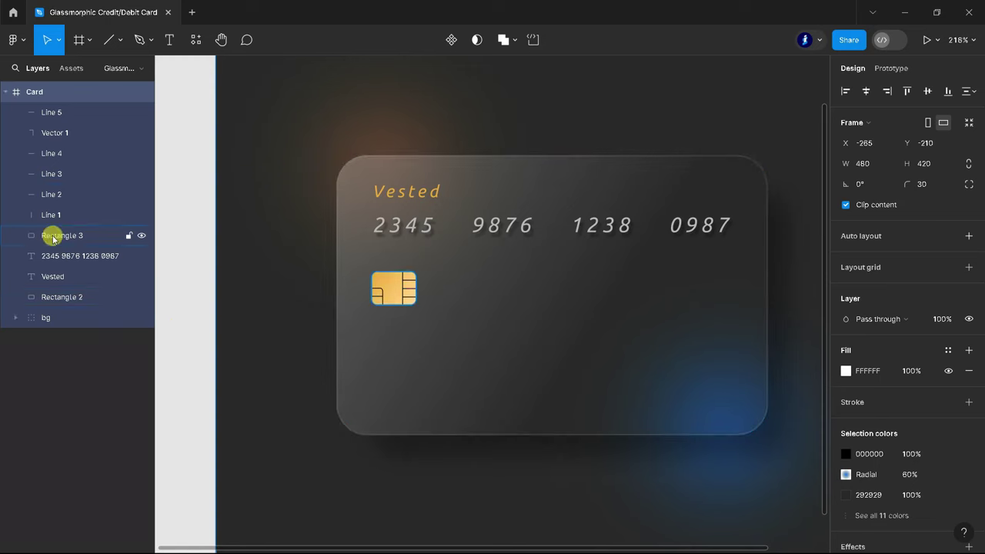
{"action": "left_click_drag", "start_coordinate": [43, 235], "coordinate": [67, 113]}
{"action": "key", "text": "ctrl+g"}
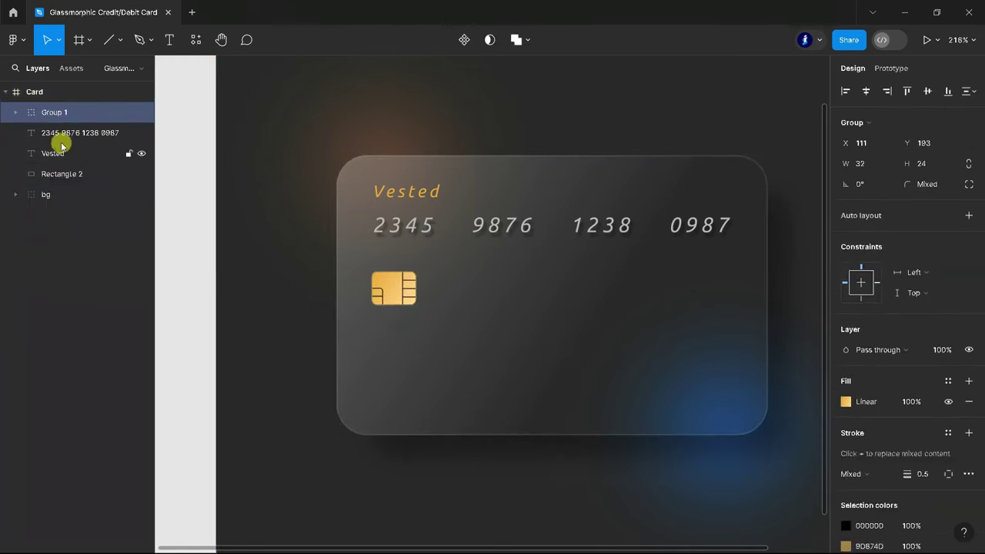
{"action": "double_click", "coordinate": [50, 112]}
{"action": "type", "text": "Chip"}
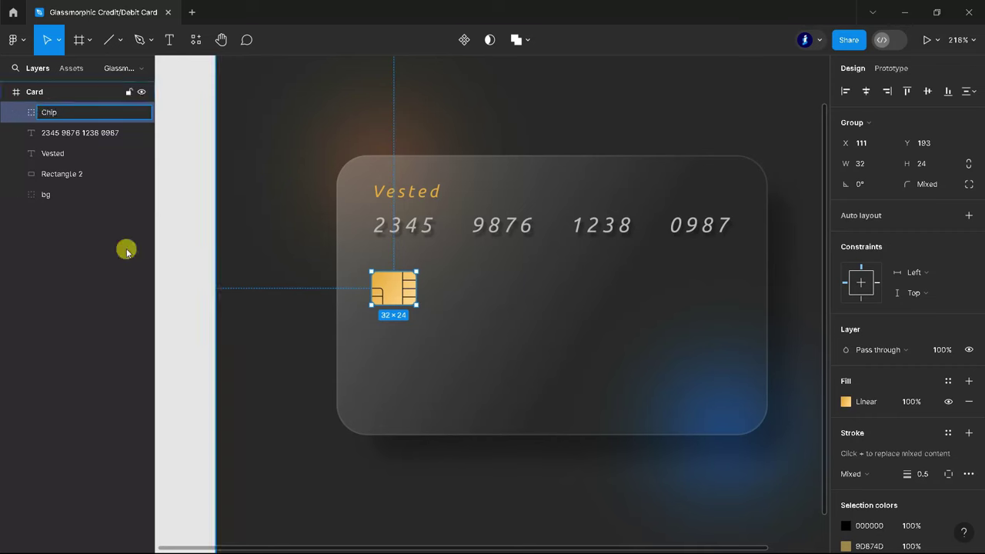
{"action": "left_click", "coordinate": [187, 209]}
Step: Paste the NFC icon onto the card and move the card number lower
{"action": "key", "text": "ctrl+v"}
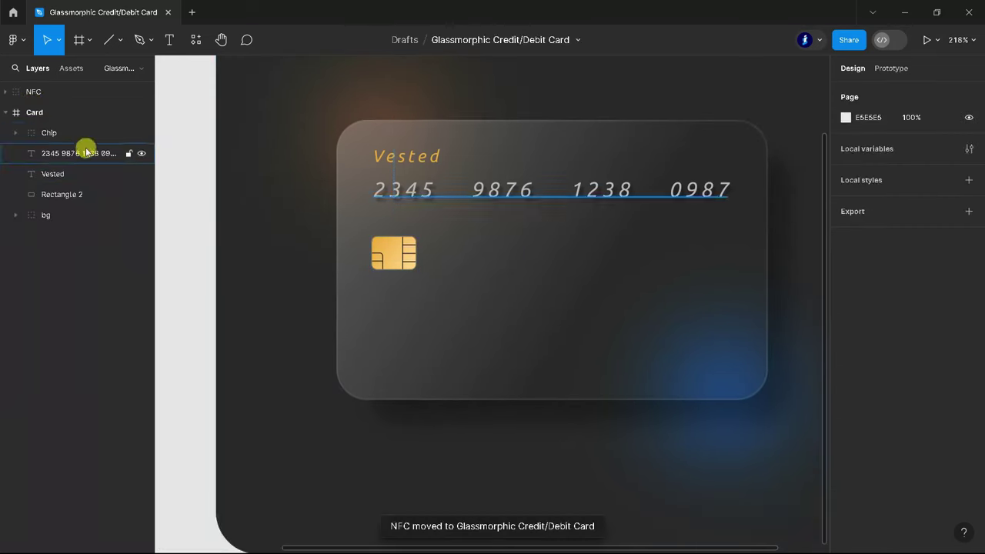
{"action": "key", "text": "shift+1"}
{"action": "left_click_drag", "start_coordinate": [325, 372], "coordinate": [608, 327]}
{"action": "scroll", "coordinate": [607, 329], "scroll_direction": "up", "scroll_amount": 5}
{"action": "left_click", "coordinate": [60, 135]}
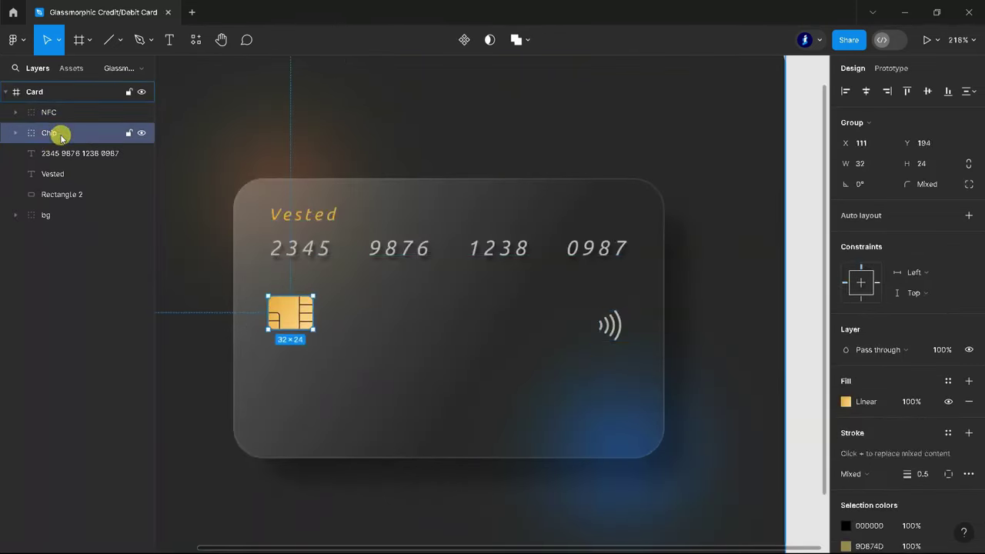
{"action": "left_click_drag", "start_coordinate": [423, 251], "coordinate": [453, 325]}
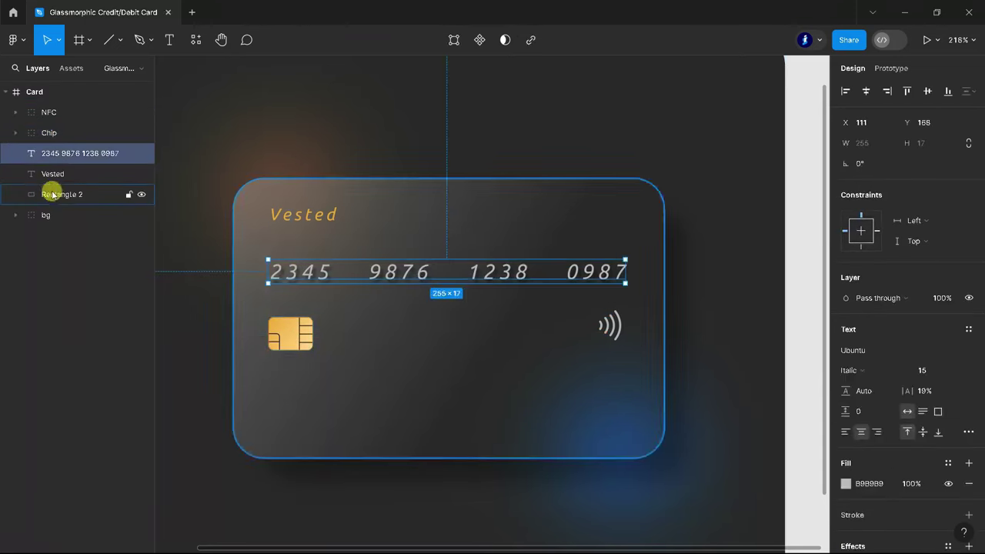
Step: Add a drop shadow to the Chip group with 31% opacity
{"action": "left_click", "coordinate": [54, 136]}
{"action": "left_click", "coordinate": [55, 114], "text": "shift"}
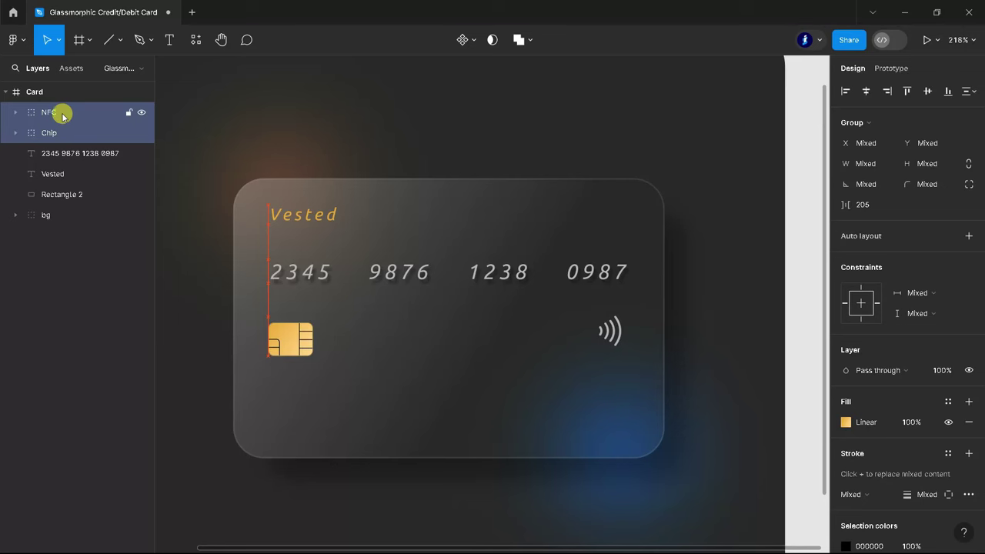
{"action": "left_click", "coordinate": [63, 115]}
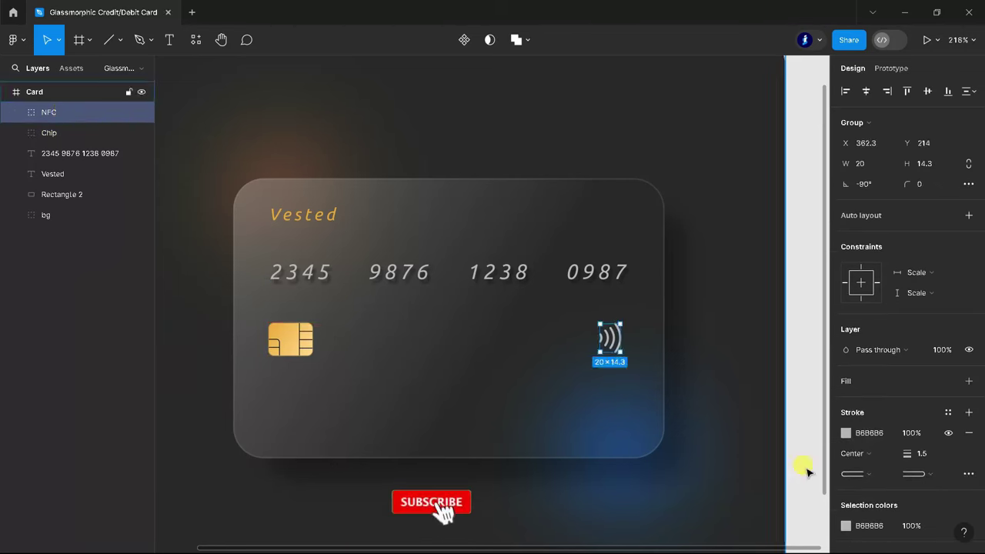
{"action": "key", "text": "Tab"}
{"action": "scroll", "coordinate": [932, 455], "scroll_direction": "down", "scroll_amount": 2}
{"action": "left_click", "coordinate": [967, 472]}
{"action": "left_click", "coordinate": [846, 493]}
{"action": "left_click", "coordinate": [760, 498]}
{"action": "type", "text": "31"}
Step: Set the chip shadow's offsets and blur to 3
{"action": "left_click", "coordinate": [700, 455]}
{"action": "type", "text": "2"}
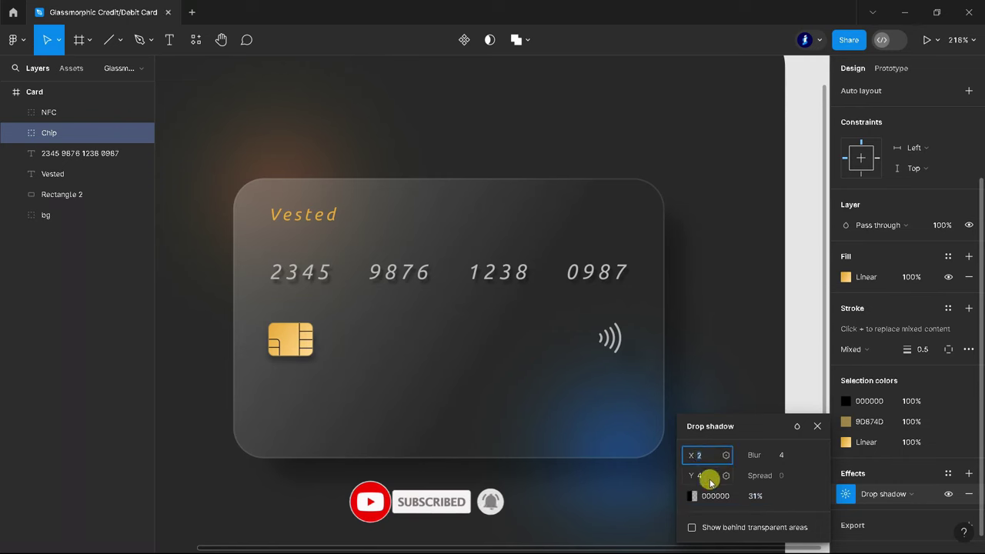
{"action": "type", "text": "34"}
{"action": "left_click", "coordinate": [706, 475]}
{"action": "type", "text": "3"}
{"action": "left_click", "coordinate": [792, 456]}
{"action": "type", "text": "3"}
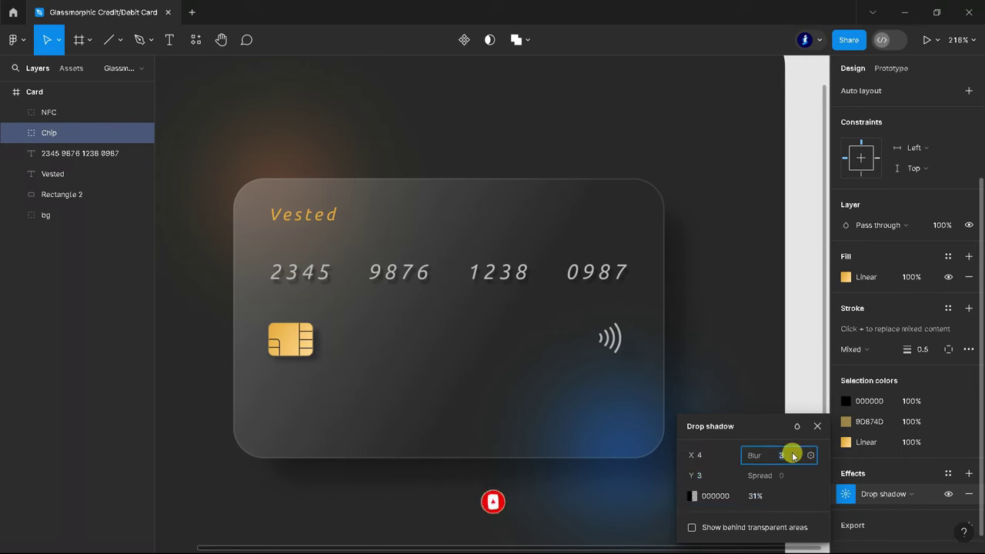
{"action": "left_click", "coordinate": [715, 456]}
{"action": "type", "text": "3"}
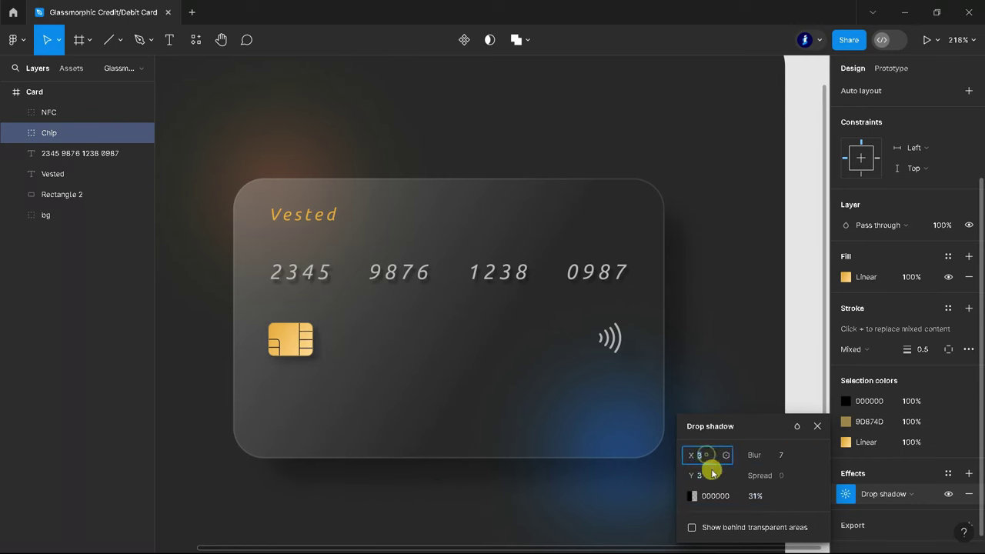
{"action": "left_click", "coordinate": [817, 425]}
Step: Give the NFC icon a drop shadow with a horizontal offset of 3
{"action": "left_click", "coordinate": [24, 112]}
{"action": "left_click", "coordinate": [845, 473]}
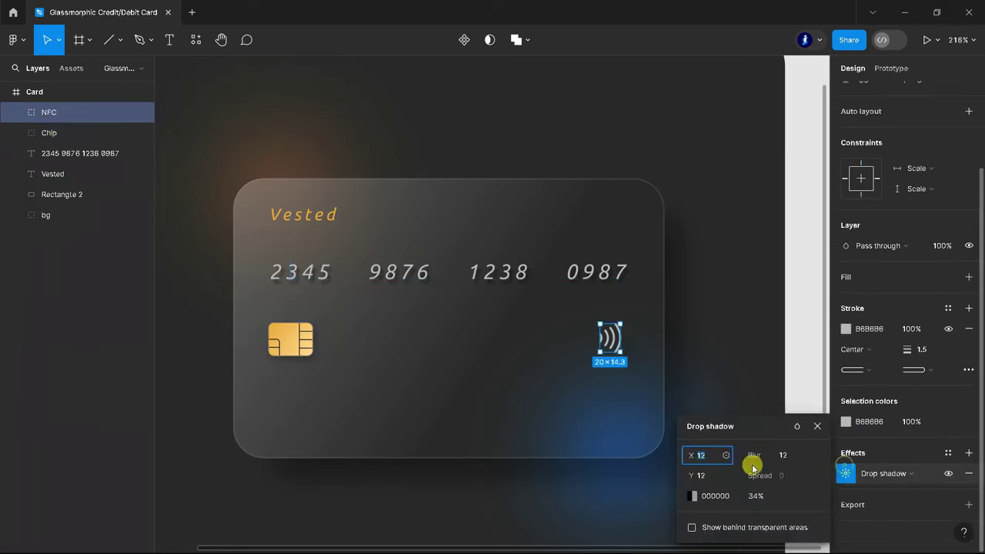
{"action": "type", "text": "3"}
{"action": "left_click", "coordinate": [709, 477]}
{"action": "type", "text": "3"}
{"action": "type", "text": "3"}
{"action": "key", "text": "Return"}
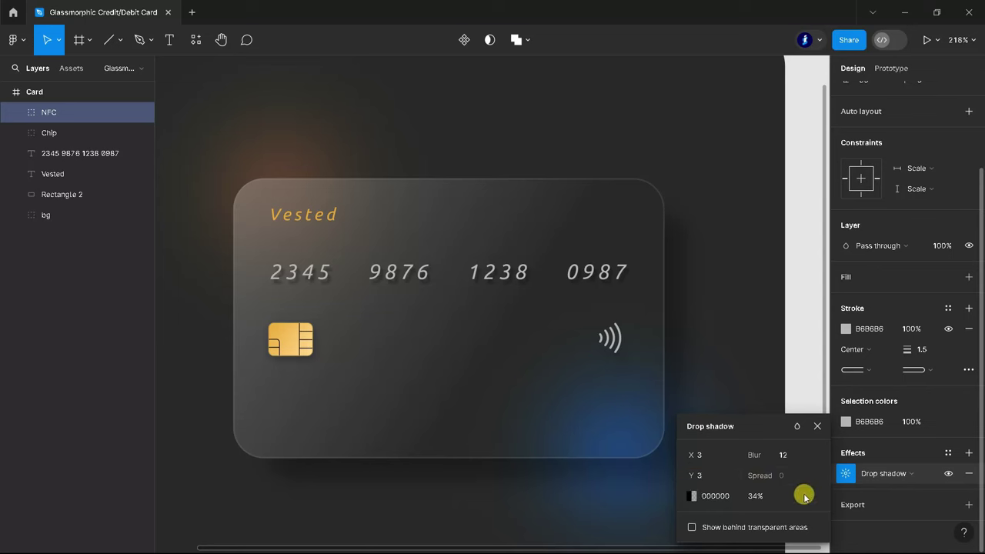
Step: Add a 'STYLES INSIGHTS' text label below the chip
{"action": "left_click", "coordinate": [816, 430]}
{"action": "left_click", "coordinate": [797, 323]}
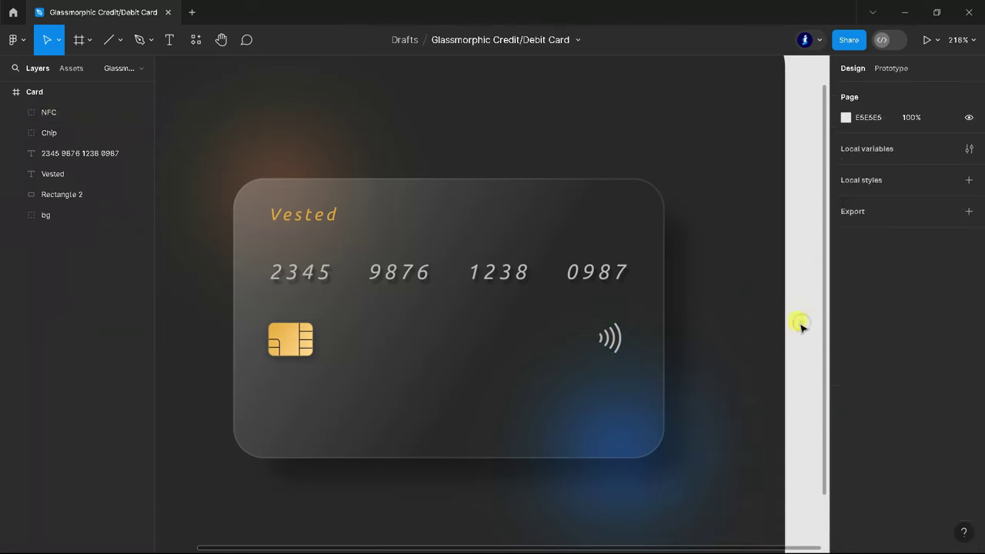
{"action": "scroll", "coordinate": [473, 411], "scroll_direction": "down", "scroll_amount": 3}
{"action": "scroll", "coordinate": [451, 294], "scroll_direction": "up", "scroll_amount": 1}
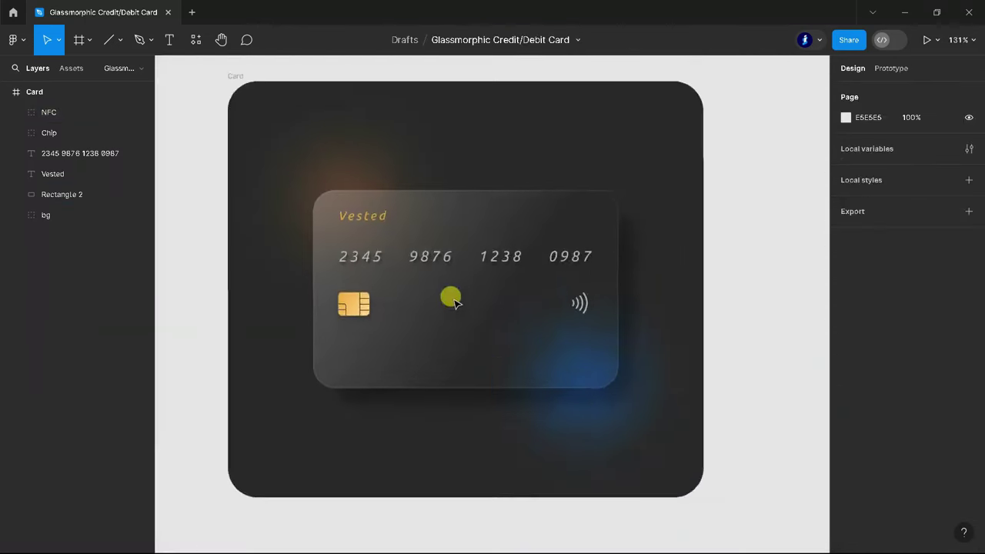
{"action": "left_click", "coordinate": [169, 39]}
{"action": "left_click", "coordinate": [340, 356]}
{"action": "type", "text": "ST"}
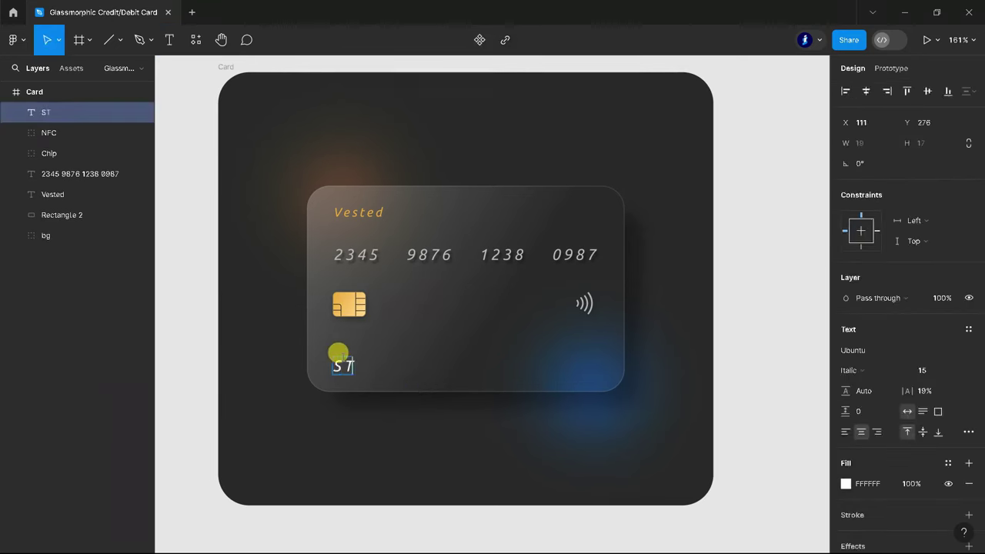
{"action": "type", "text": " IN"}
{"action": "type", "text": "SIGHT"}
{"action": "type", "text": "S"}
{"action": "key", "text": "Escape"}
{"action": "left_click_drag", "start_coordinate": [346, 367], "coordinate": [404, 355]}
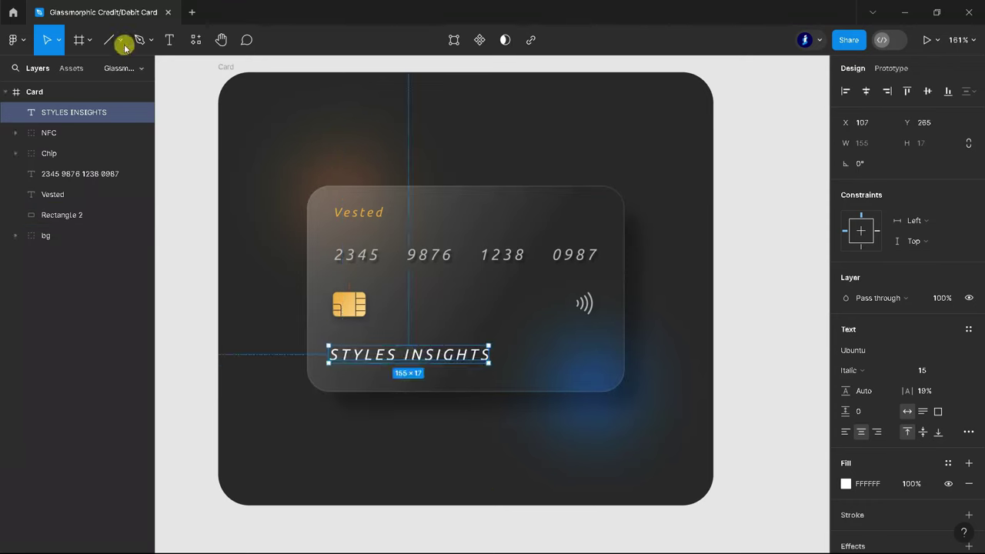
Step: Set the name's font size to 13 and align it with the chip's left edge
{"action": "scroll", "coordinate": [264, 285], "scroll_direction": "down", "scroll_amount": 2}
{"action": "scroll", "coordinate": [305, 304], "scroll_direction": "up", "scroll_amount": 5}
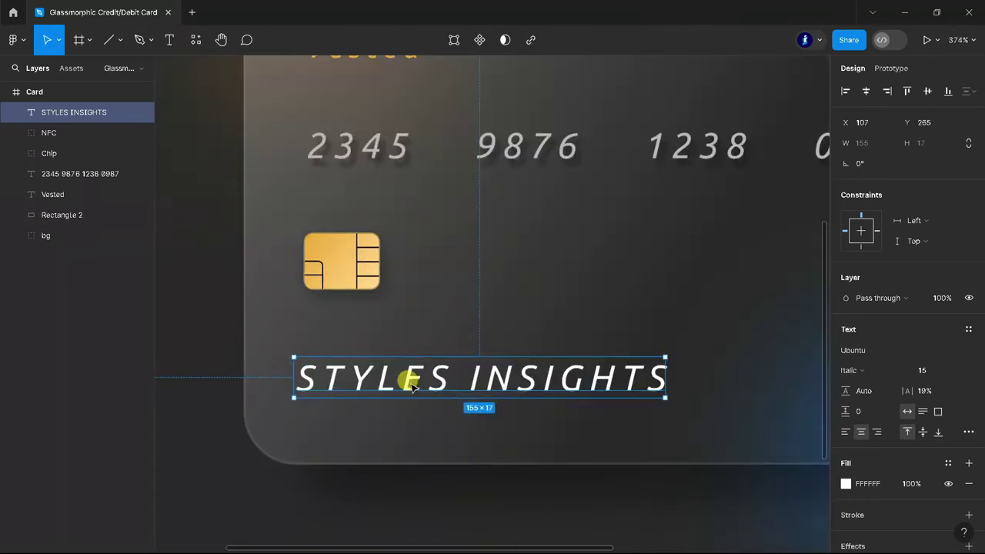
{"action": "left_click_drag", "start_coordinate": [412, 384], "coordinate": [407, 398]}
{"action": "scroll", "coordinate": [369, 308], "scroll_direction": "down", "scroll_amount": 3}
{"action": "scroll", "coordinate": [303, 280], "scroll_direction": "down", "scroll_amount": 2}
{"action": "left_click", "coordinate": [940, 377]}
{"action": "left_click", "coordinate": [940, 340]}
{"action": "left_click_drag", "start_coordinate": [392, 318], "coordinate": [404, 320]}
{"action": "scroll", "coordinate": [885, 397], "scroll_direction": "down", "scroll_amount": 2}
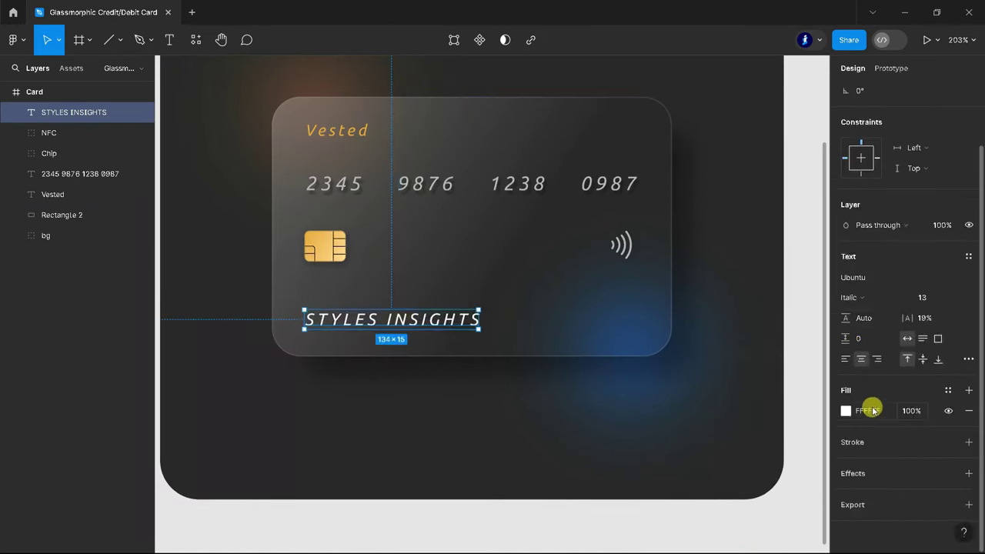
Step: Give the name a white 2-width outline at 3% opacity and 30% letter spacing
{"action": "left_click", "coordinate": [969, 441]}
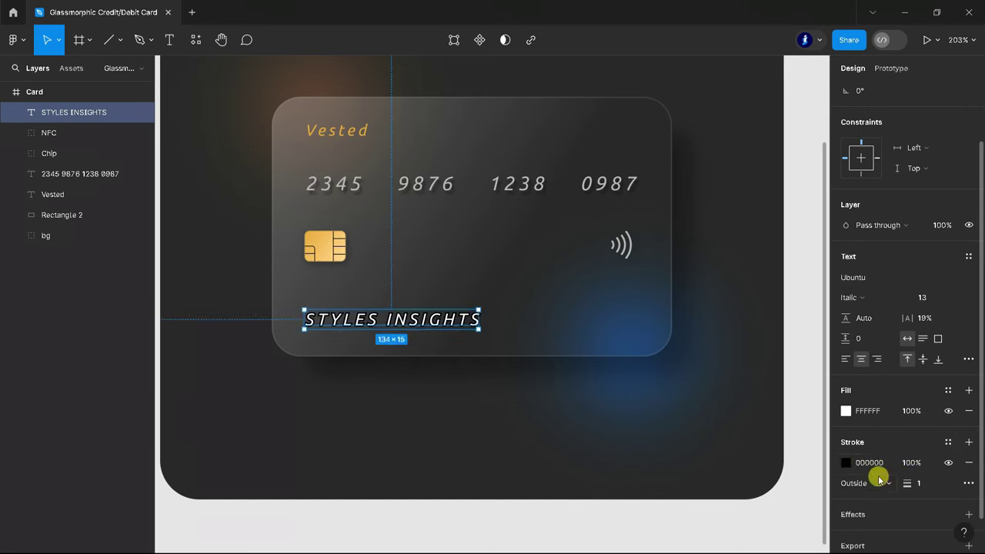
{"action": "key", "text": "Up"}
{"action": "left_click", "coordinate": [845, 462]}
{"action": "left_click", "coordinate": [685, 235]}
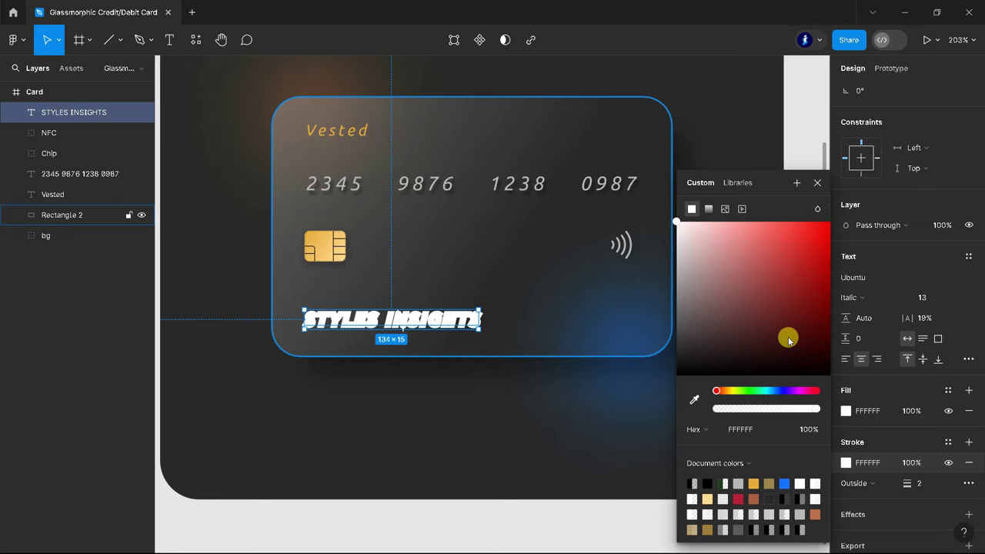
{"action": "left_click", "coordinate": [922, 465]}
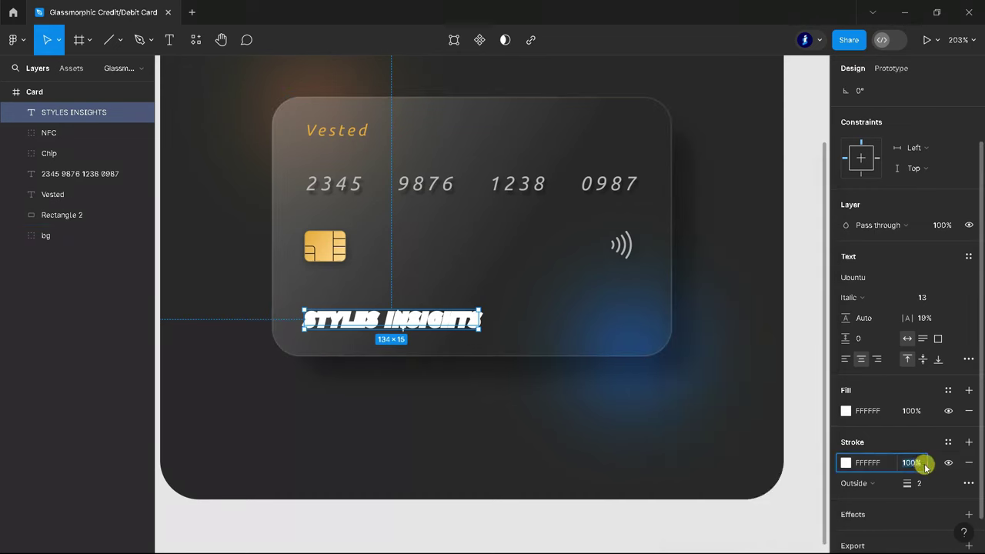
{"action": "type", "text": "3"}
{"action": "key", "text": "Return"}
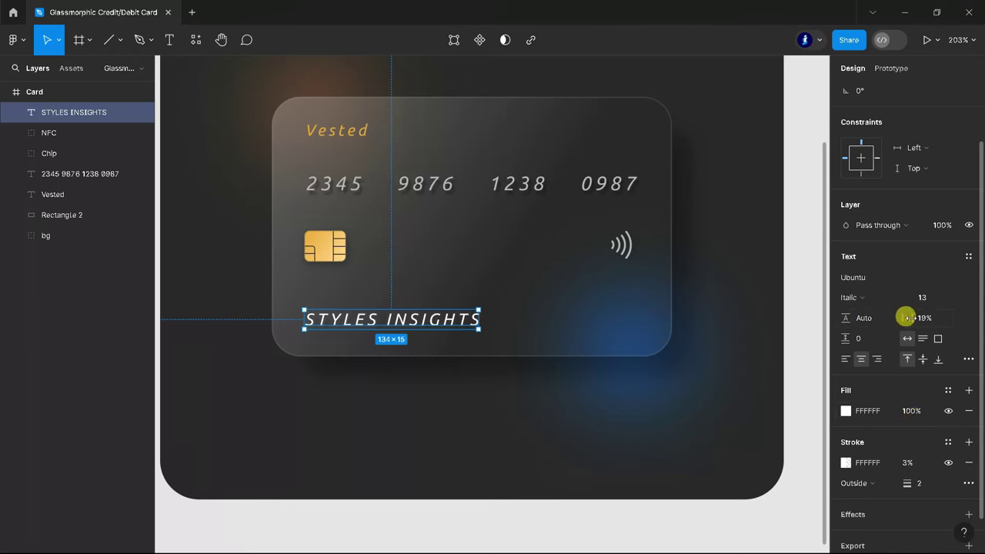
{"action": "left_click_drag", "start_coordinate": [903, 318], "coordinate": [913, 318]}
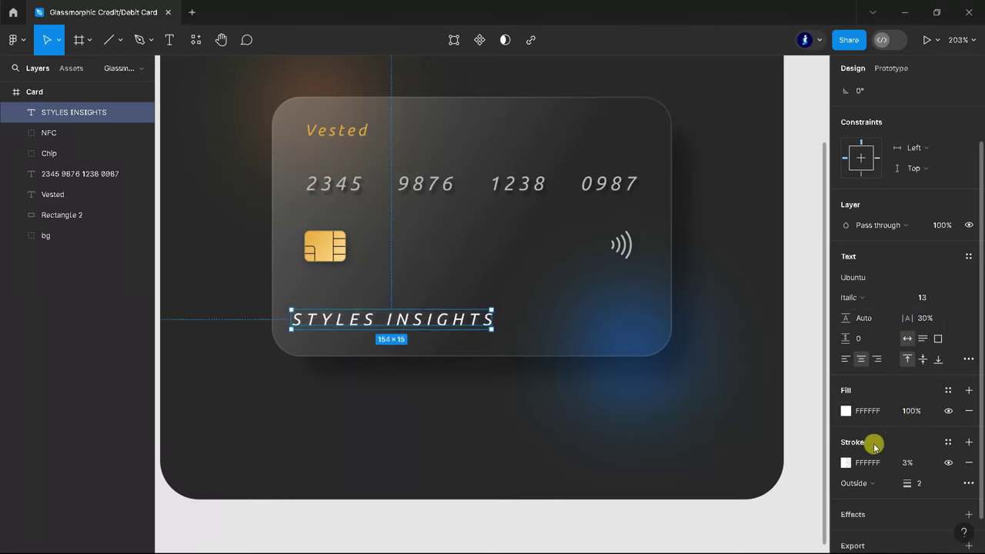
Step: Give the name a hard drop shadow with blur 0, X -3 and Y 2
{"action": "scroll", "coordinate": [923, 477], "scroll_direction": "down", "scroll_amount": 1}
{"action": "left_click", "coordinate": [968, 473]}
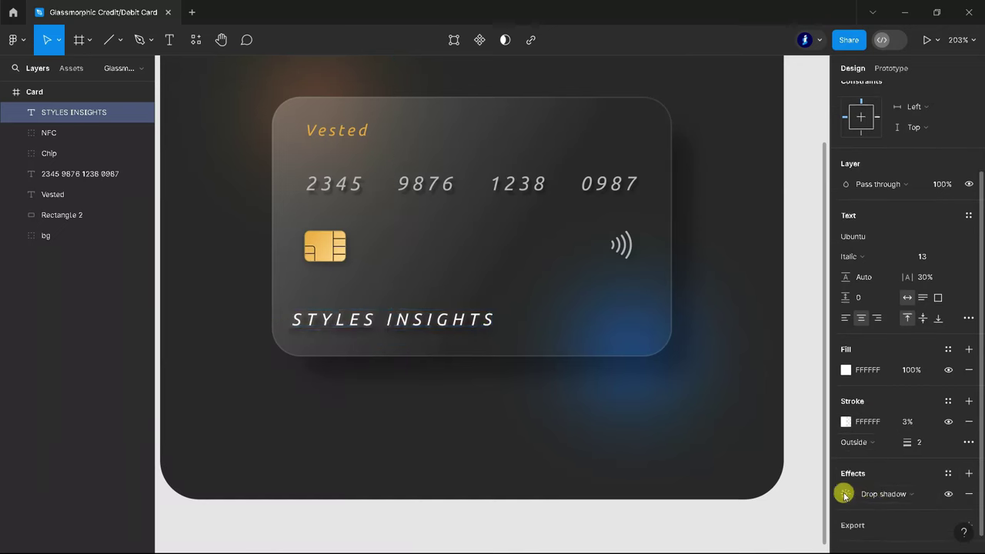
{"action": "left_click", "coordinate": [844, 493]}
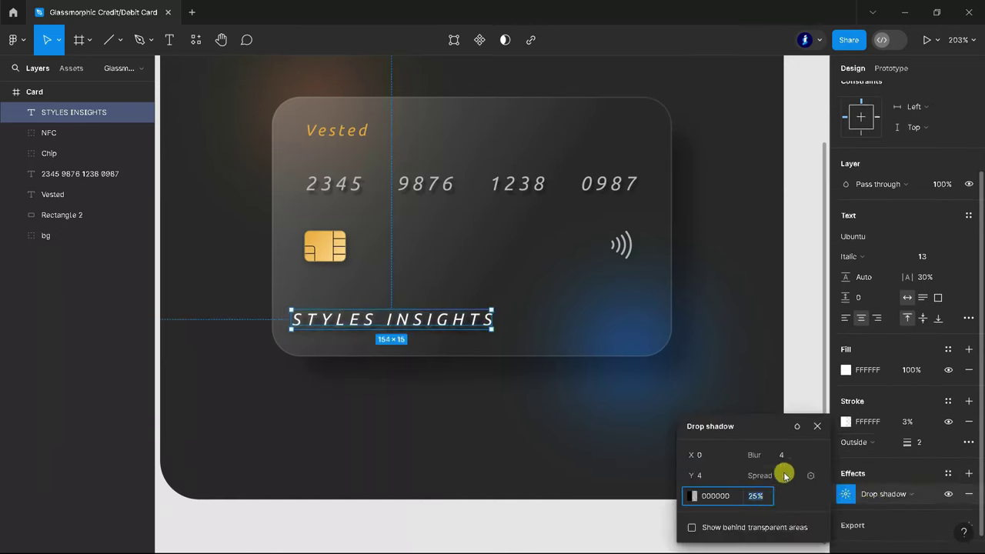
{"action": "left_click_drag", "start_coordinate": [783, 460], "coordinate": [785, 463]}
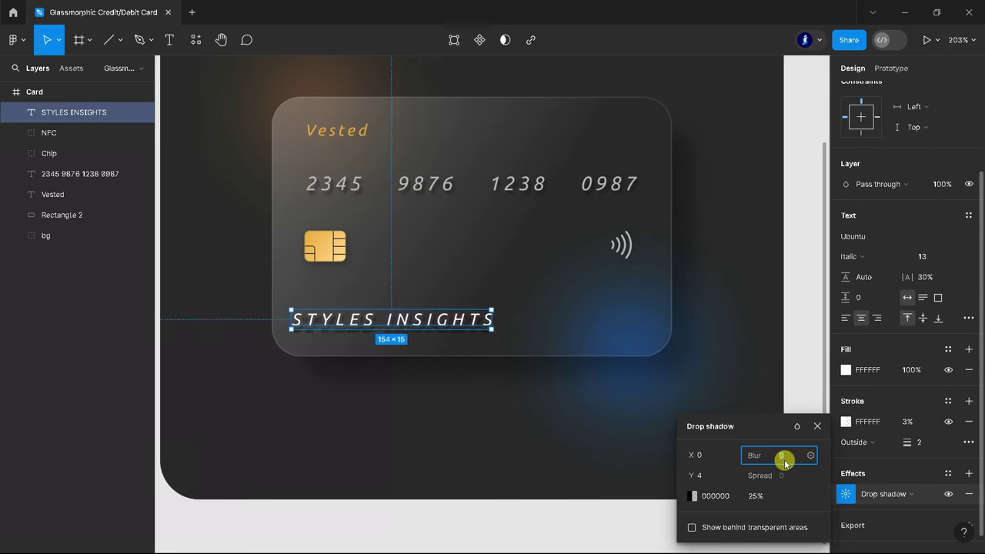
{"action": "key", "text": "Down"}
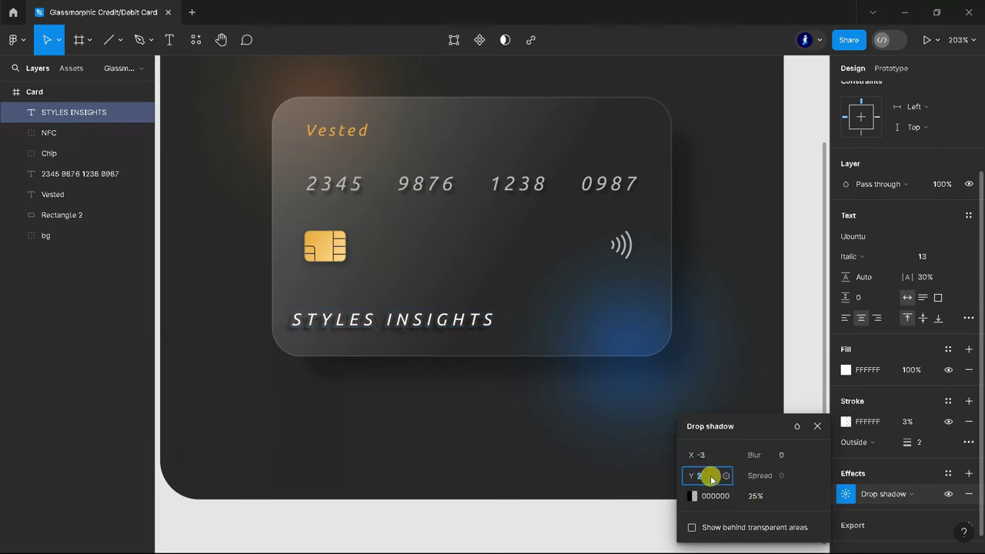
{"action": "left_click", "coordinate": [818, 428]}
{"action": "key", "text": "Escape"}
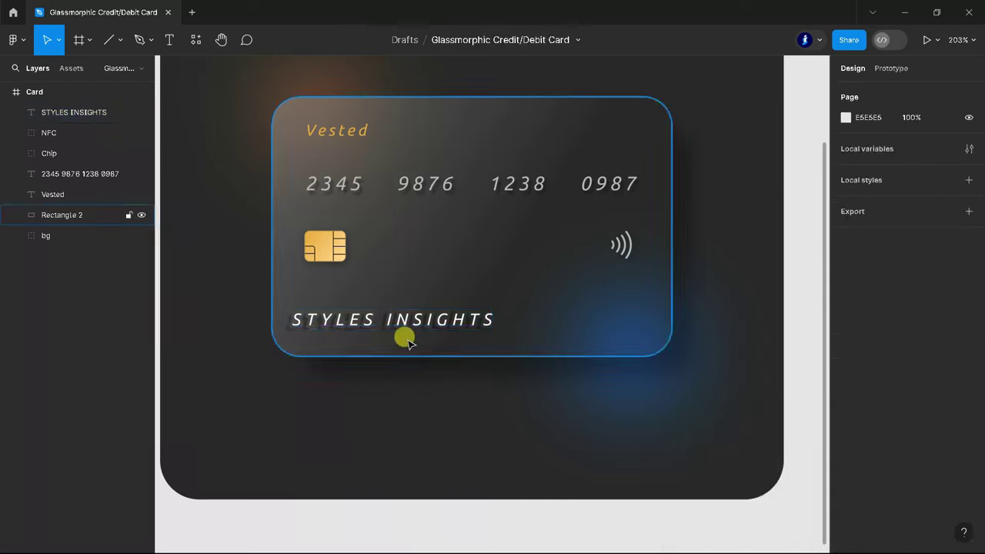
{"action": "scroll", "coordinate": [305, 341], "scroll_direction": "up", "scroll_amount": 5}
{"action": "scroll", "coordinate": [306, 340], "scroll_direction": "down", "scroll_amount": 2}
{"action": "scroll", "coordinate": [305, 341], "scroll_direction": "down", "scroll_amount": 3}
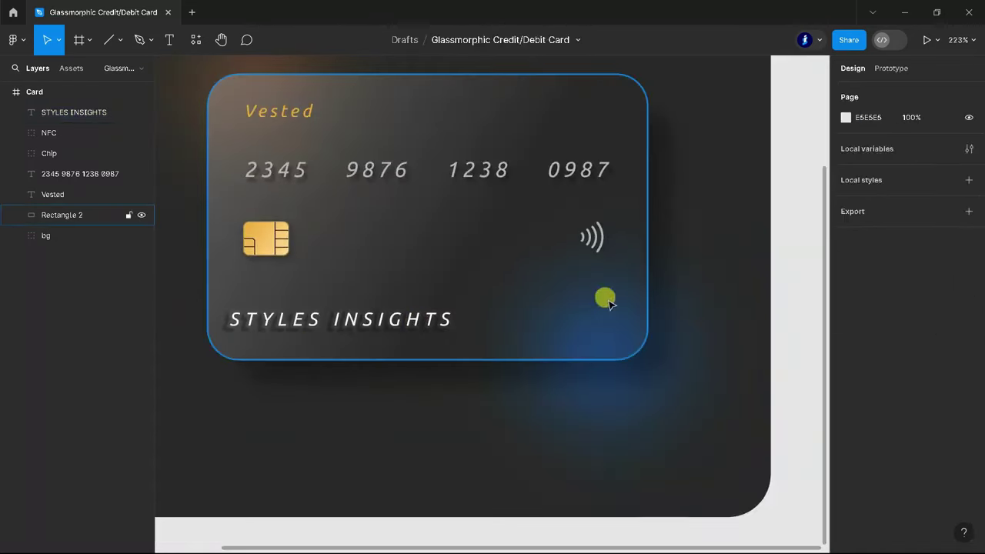
Step: Draw 25×25 circles at the card's lower right
{"action": "left_click", "coordinate": [119, 39]}
{"action": "left_click", "coordinate": [86, 117]}
{"action": "scroll", "coordinate": [481, 303], "scroll_direction": "up", "scroll_amount": 3}
{"action": "left_click_drag", "start_coordinate": [490, 312], "coordinate": [562, 377]}
{"action": "mouse_move", "coordinate": [527, 343]}
{"action": "left_mouse_down"}
{"action": "mouse_move", "coordinate": [581, 329]}
{"action": "mouse_move", "coordinate": [525, 336]}
{"action": "left_mouse_up"}
{"action": "left_click", "coordinate": [932, 144]}
{"action": "type", "text": "25"}
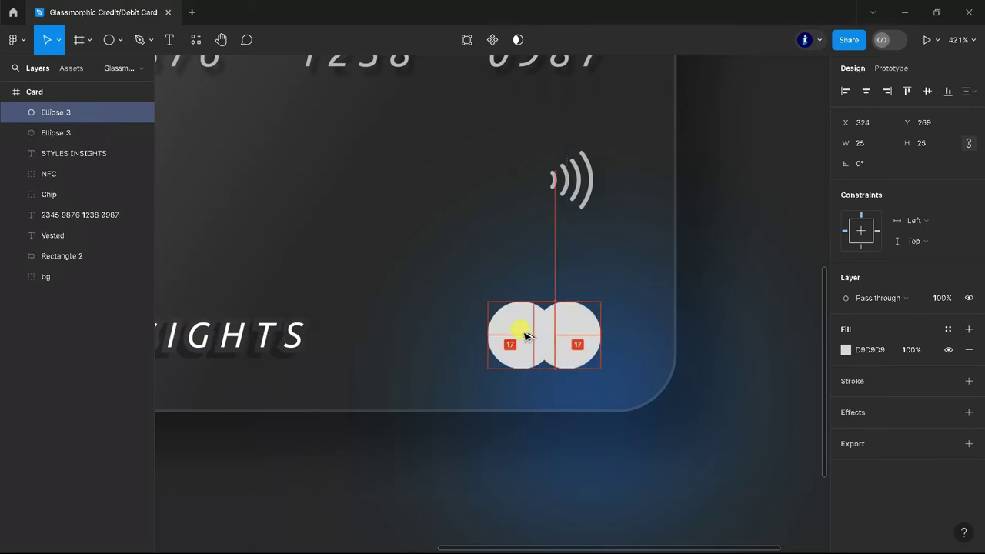
{"action": "scroll", "coordinate": [698, 279], "scroll_direction": "down", "scroll_amount": 5}
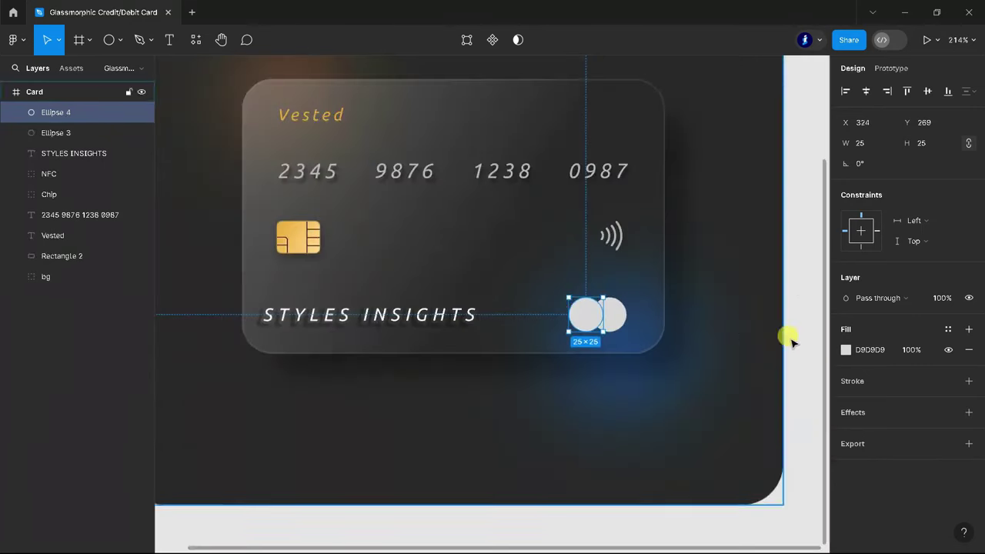
Step: Fill the two circles red B51E36 and olive-gold 9D874D
{"action": "left_click", "coordinate": [846, 352]}
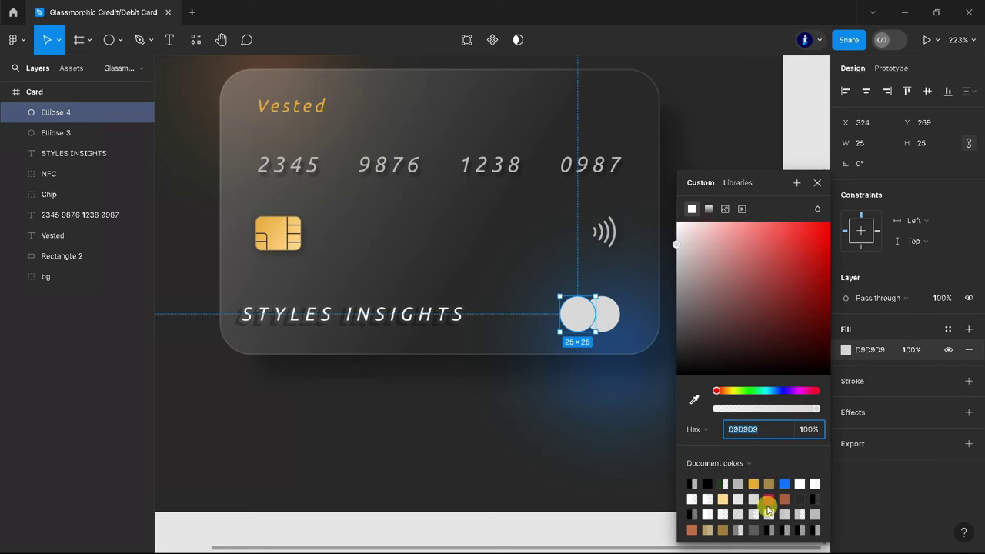
{"action": "left_click", "coordinate": [769, 483]}
{"action": "left_click", "coordinate": [606, 315]}
{"action": "left_click", "coordinate": [846, 349]}
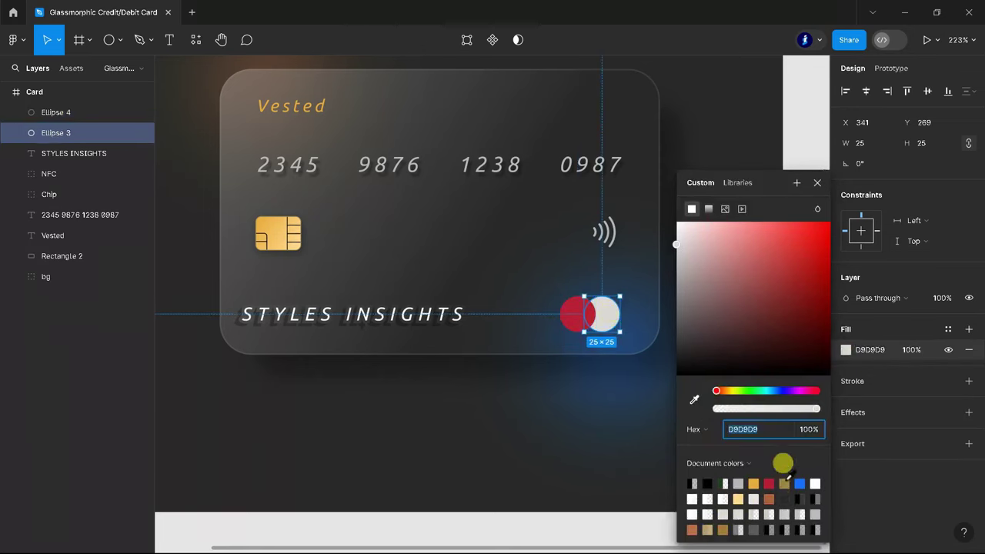
{"action": "left_click", "coordinate": [784, 483]}
{"action": "left_click", "coordinate": [753, 483]}
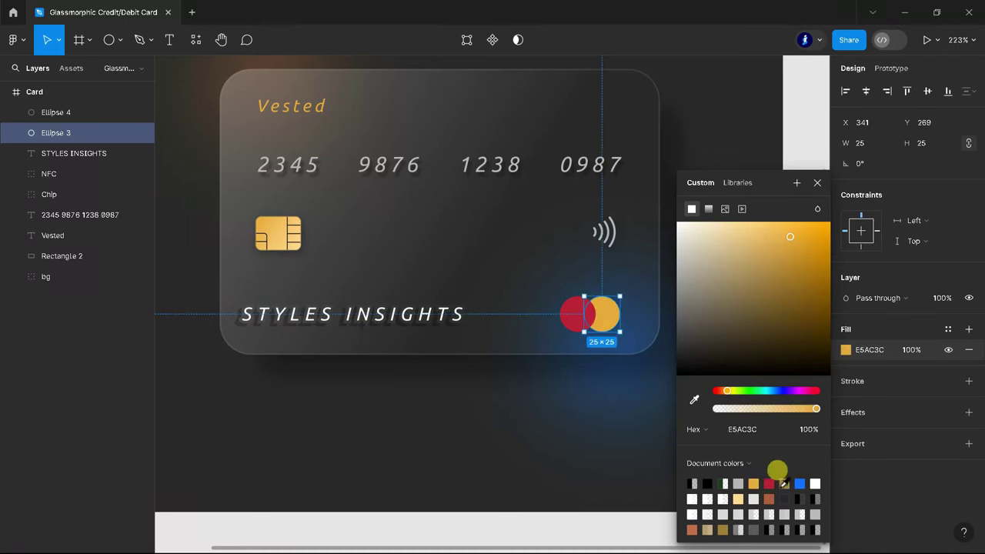
{"action": "left_click", "coordinate": [783, 483]}
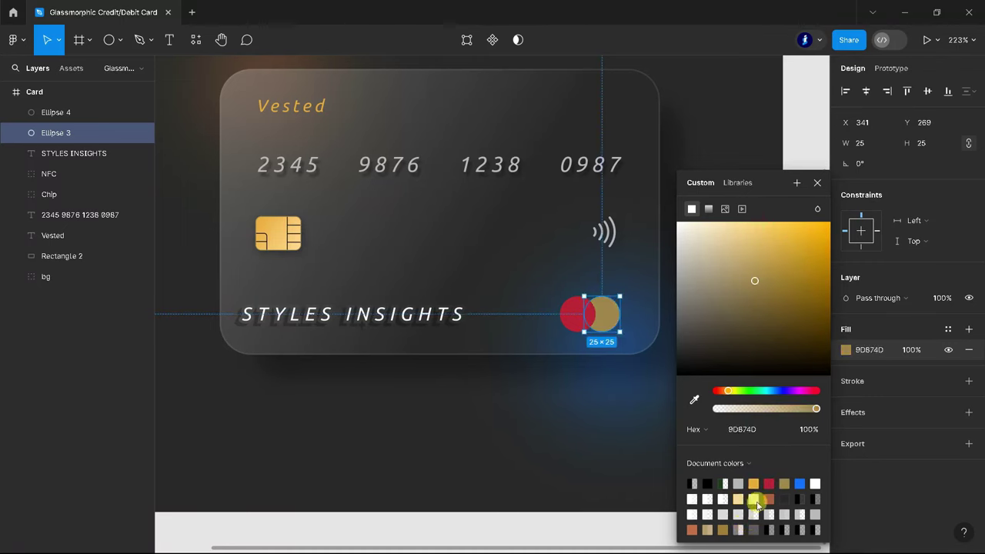
{"action": "left_click", "coordinate": [816, 186]}
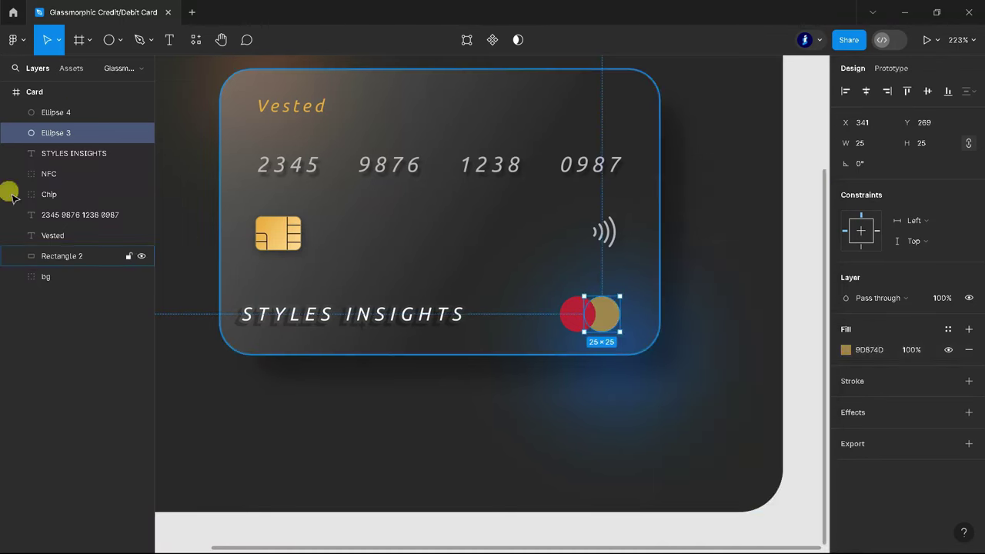
Step: Group the circles, intersect them, and fill the overlap A85F41
{"action": "left_click", "coordinate": [58, 112], "text": "shift"}
{"action": "key", "text": "ctrl+g"}
{"action": "key", "text": "ctrl+alt+i"}
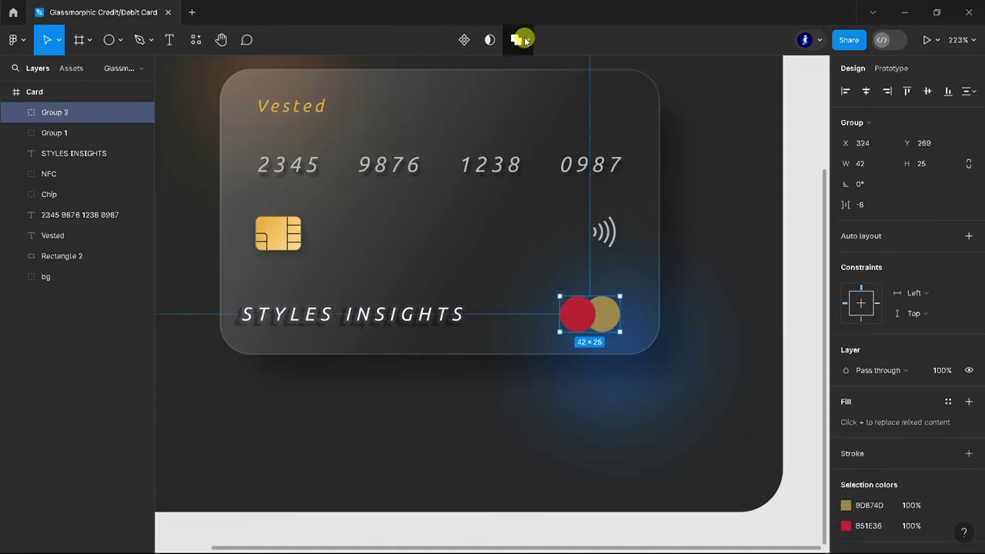
{"action": "left_click", "coordinate": [798, 266]}
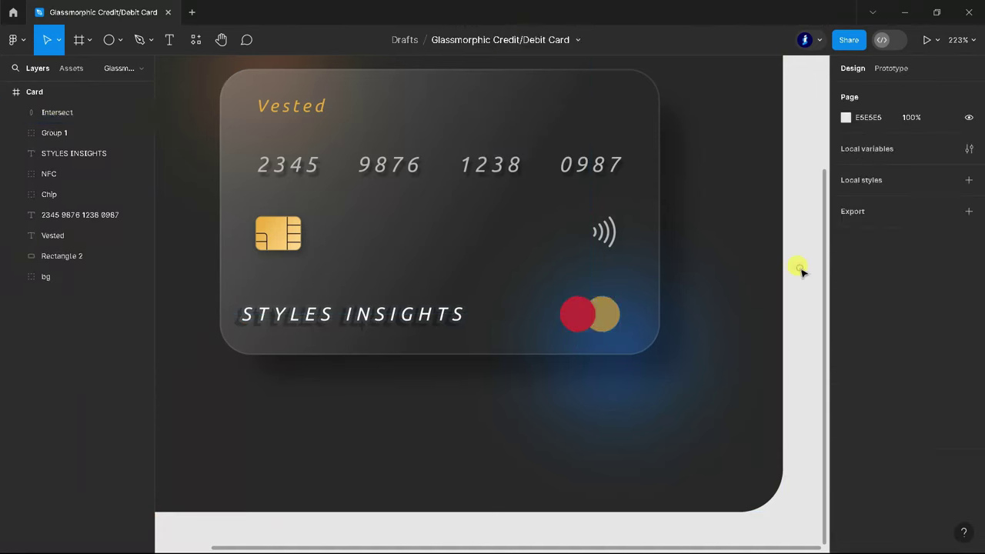
{"action": "left_click", "coordinate": [66, 112]}
{"action": "left_click", "coordinate": [846, 371]}
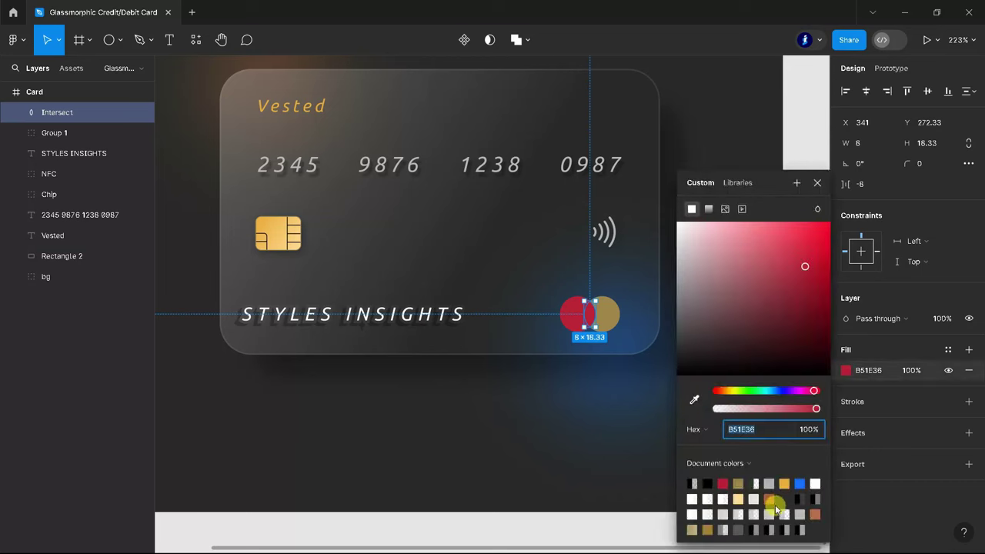
{"action": "left_click", "coordinate": [768, 498]}
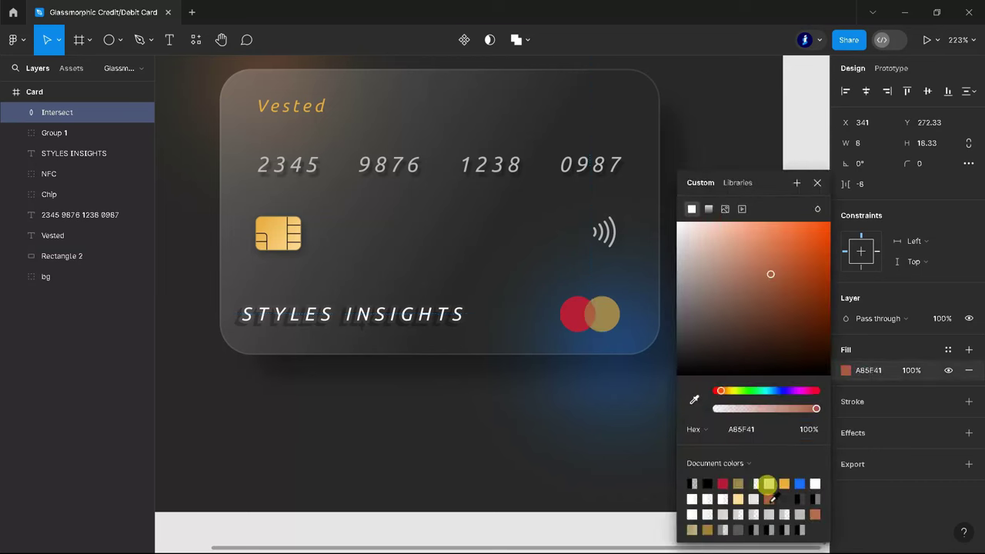
{"action": "left_click", "coordinate": [814, 181]}
{"action": "scroll", "coordinate": [751, 369], "scroll_direction": "down", "scroll_amount": 5}
Step: Zoom out to view the whole card and collapse the Card frame's layers
{"action": "scroll", "coordinate": [780, 312], "scroll_direction": "down", "scroll_amount": 3}
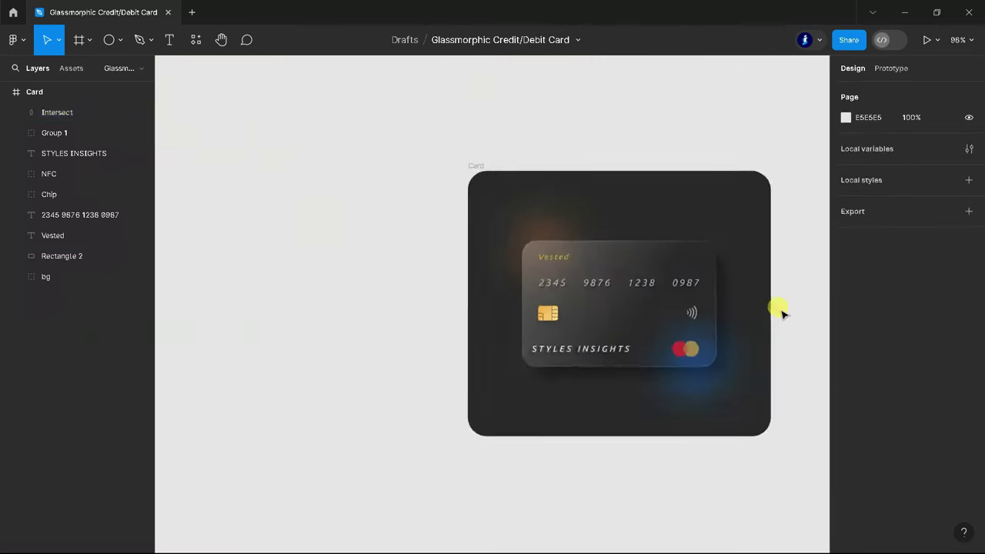
{"action": "scroll", "coordinate": [781, 311], "scroll_direction": "up", "scroll_amount": 3}
{"action": "scroll", "coordinate": [301, 409], "scroll_direction": "up", "scroll_amount": 3}
{"action": "scroll", "coordinate": [301, 408], "scroll_direction": "down", "scroll_amount": 3}
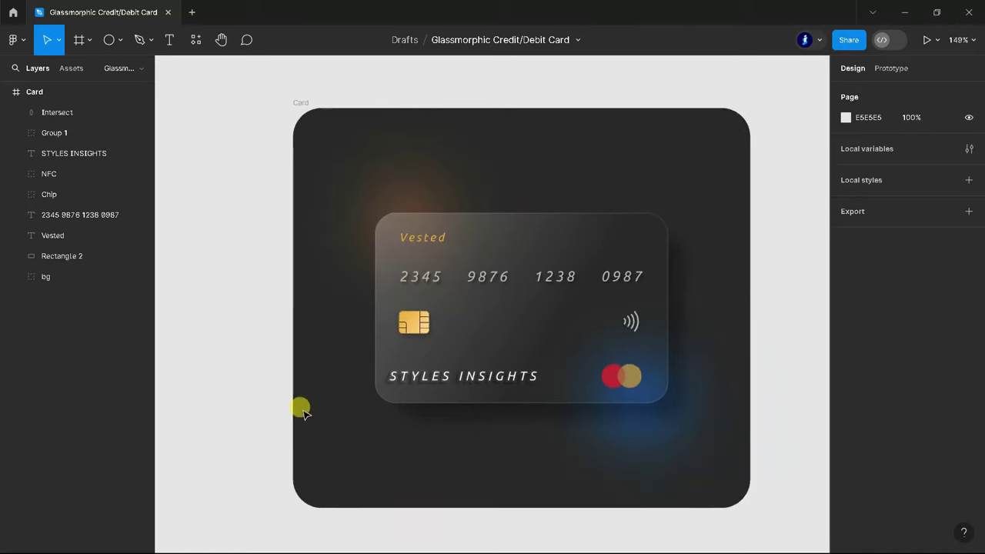
{"action": "scroll", "coordinate": [301, 409], "scroll_direction": "down", "scroll_amount": 1}
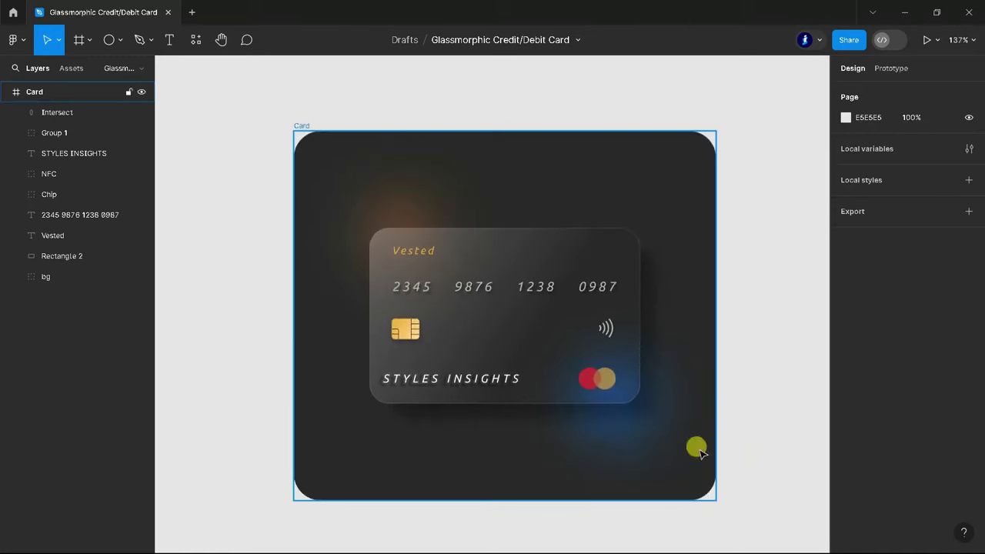
{"action": "left_click", "coordinate": [12, 90]}
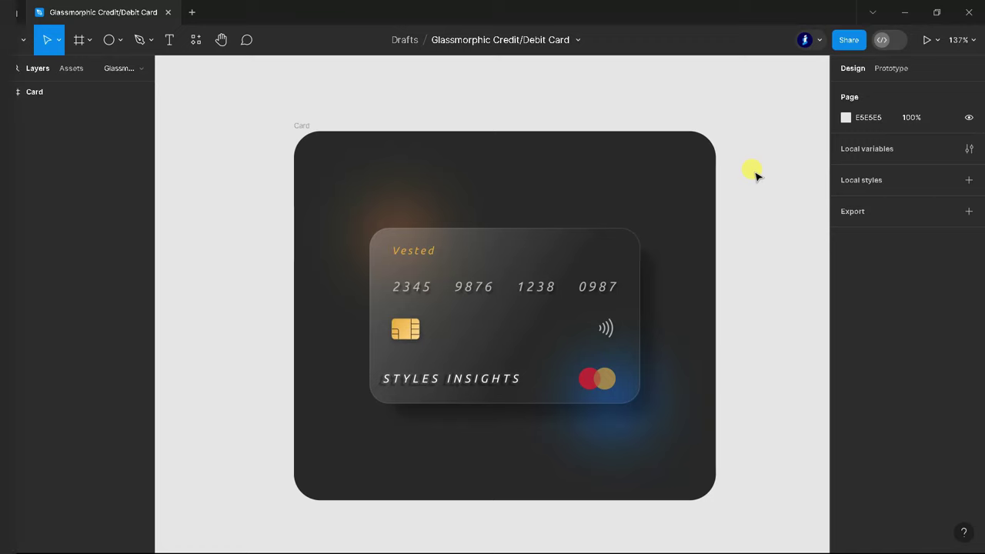